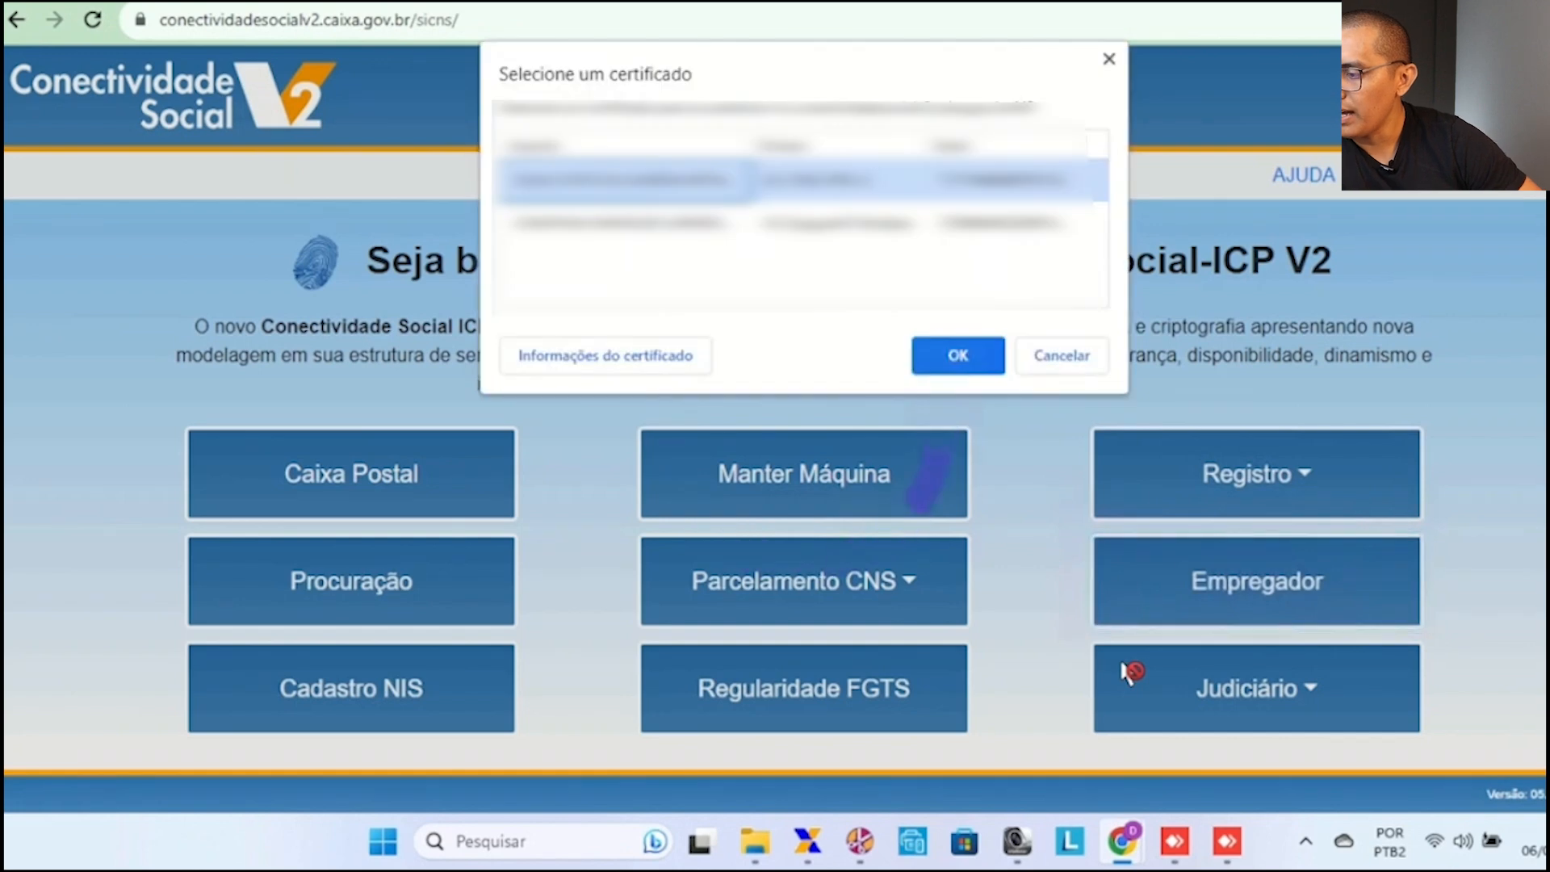
Confirm the digital certificate to enter the employer portal and open the Solicitar Extrato do Trabalhador service.
key(Return)
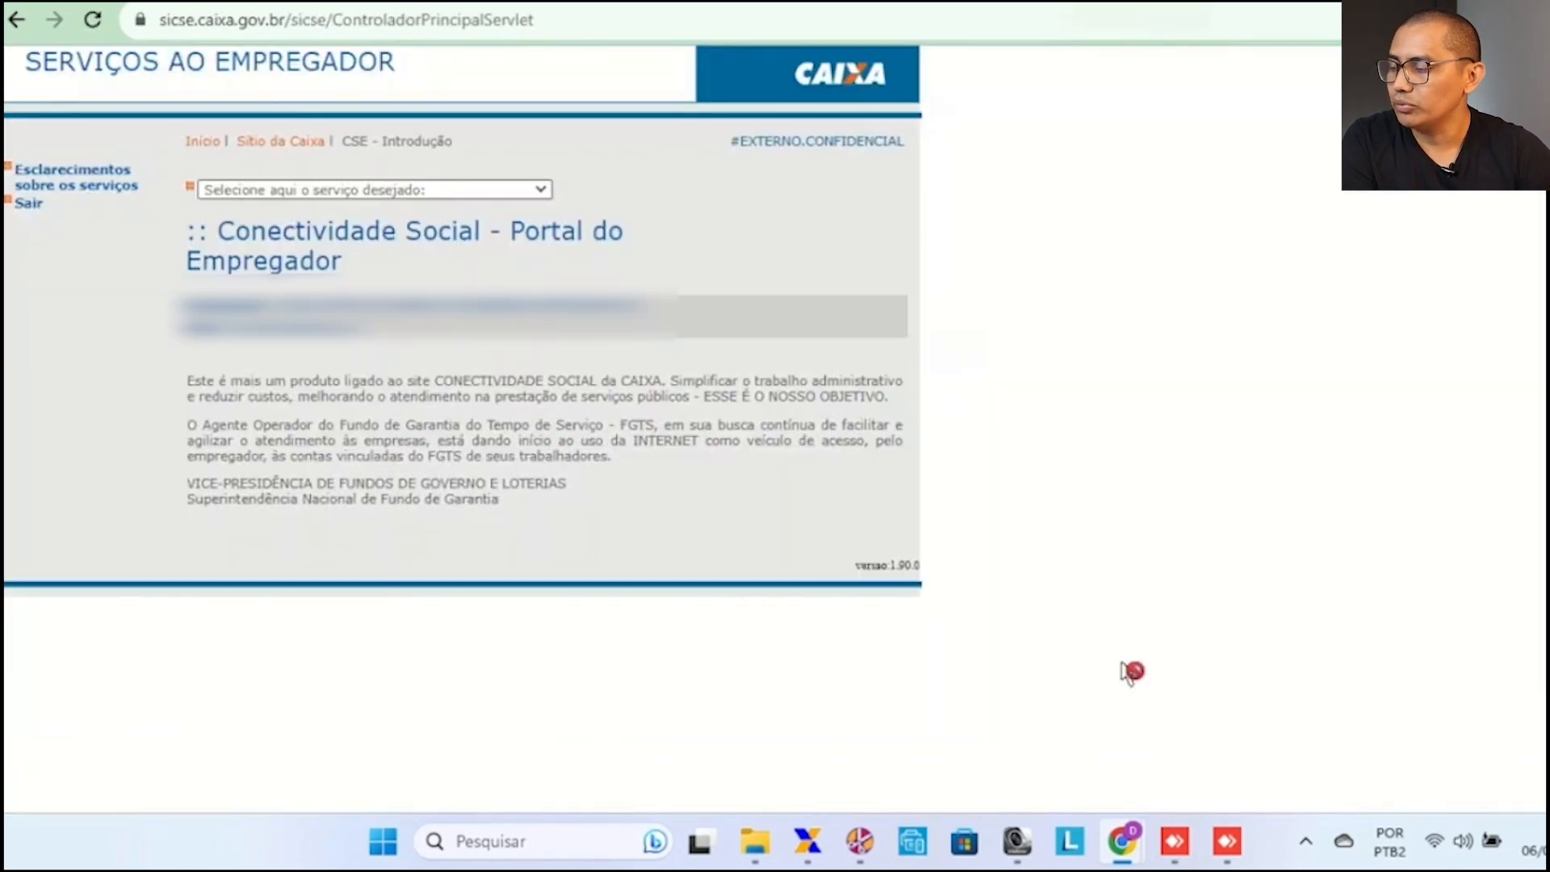
click(374, 190)
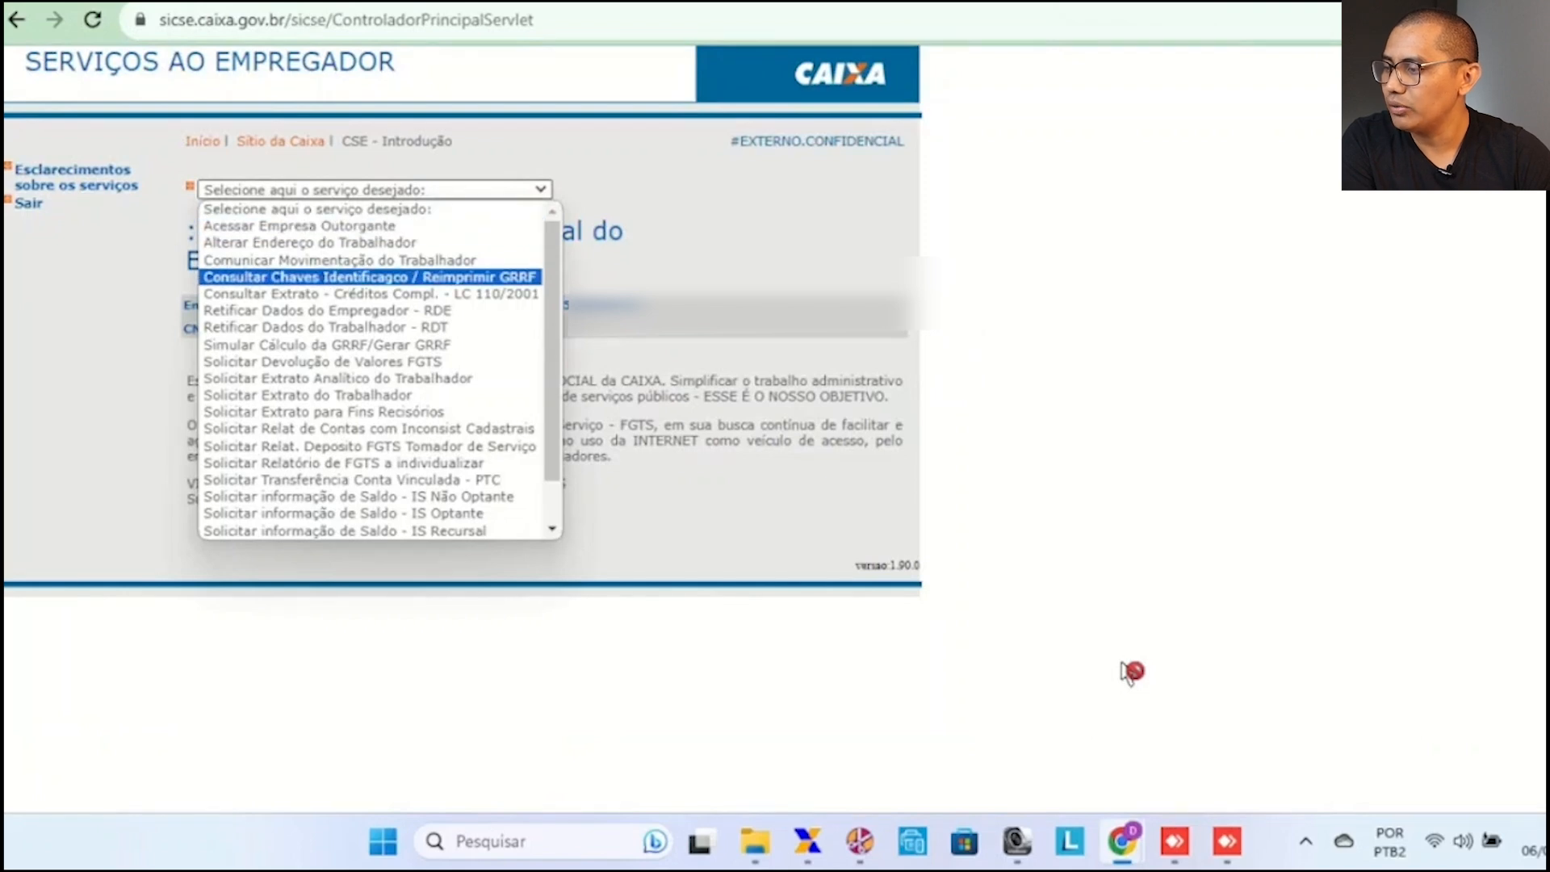
click(375, 209)
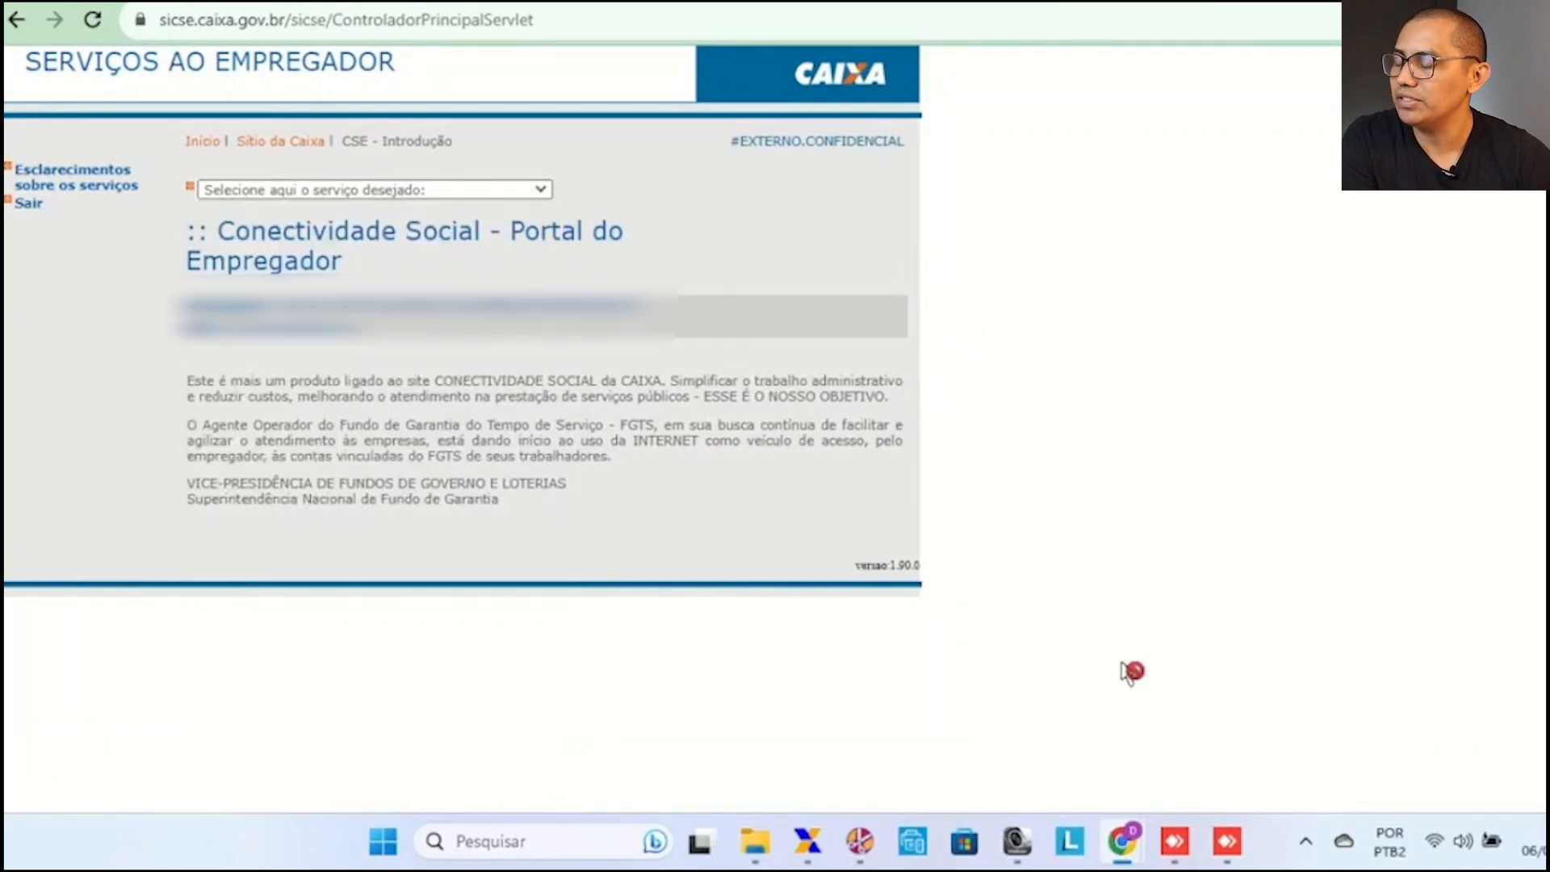
click(374, 189)
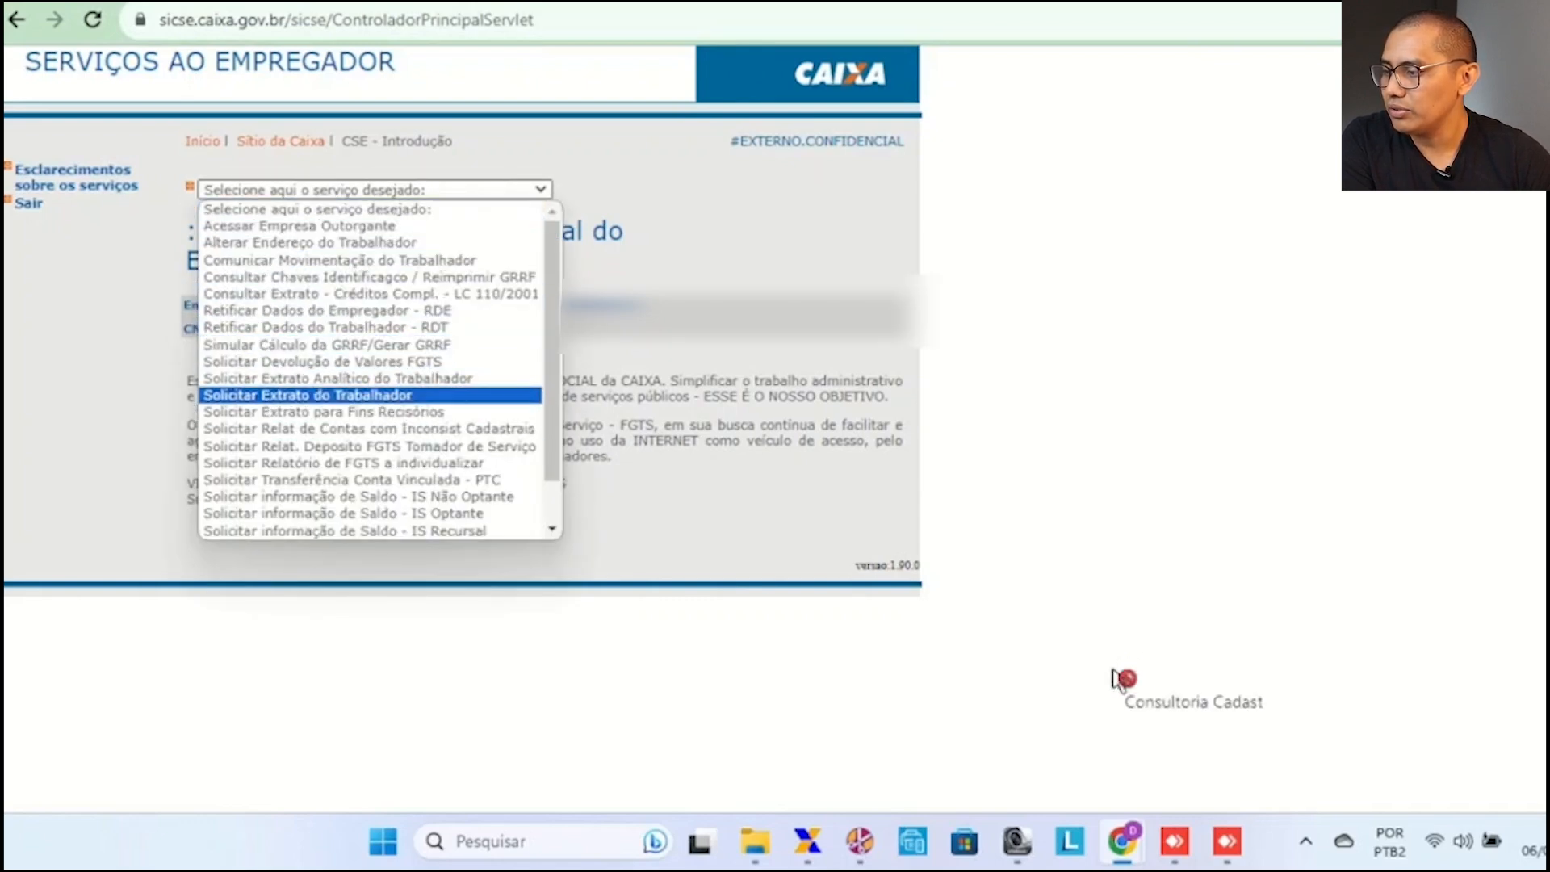
click(372, 396)
Fill in the worker's PIS/PASEP/NIT number, choose the Base da Conta, and submit the worker search.
click(629, 541)
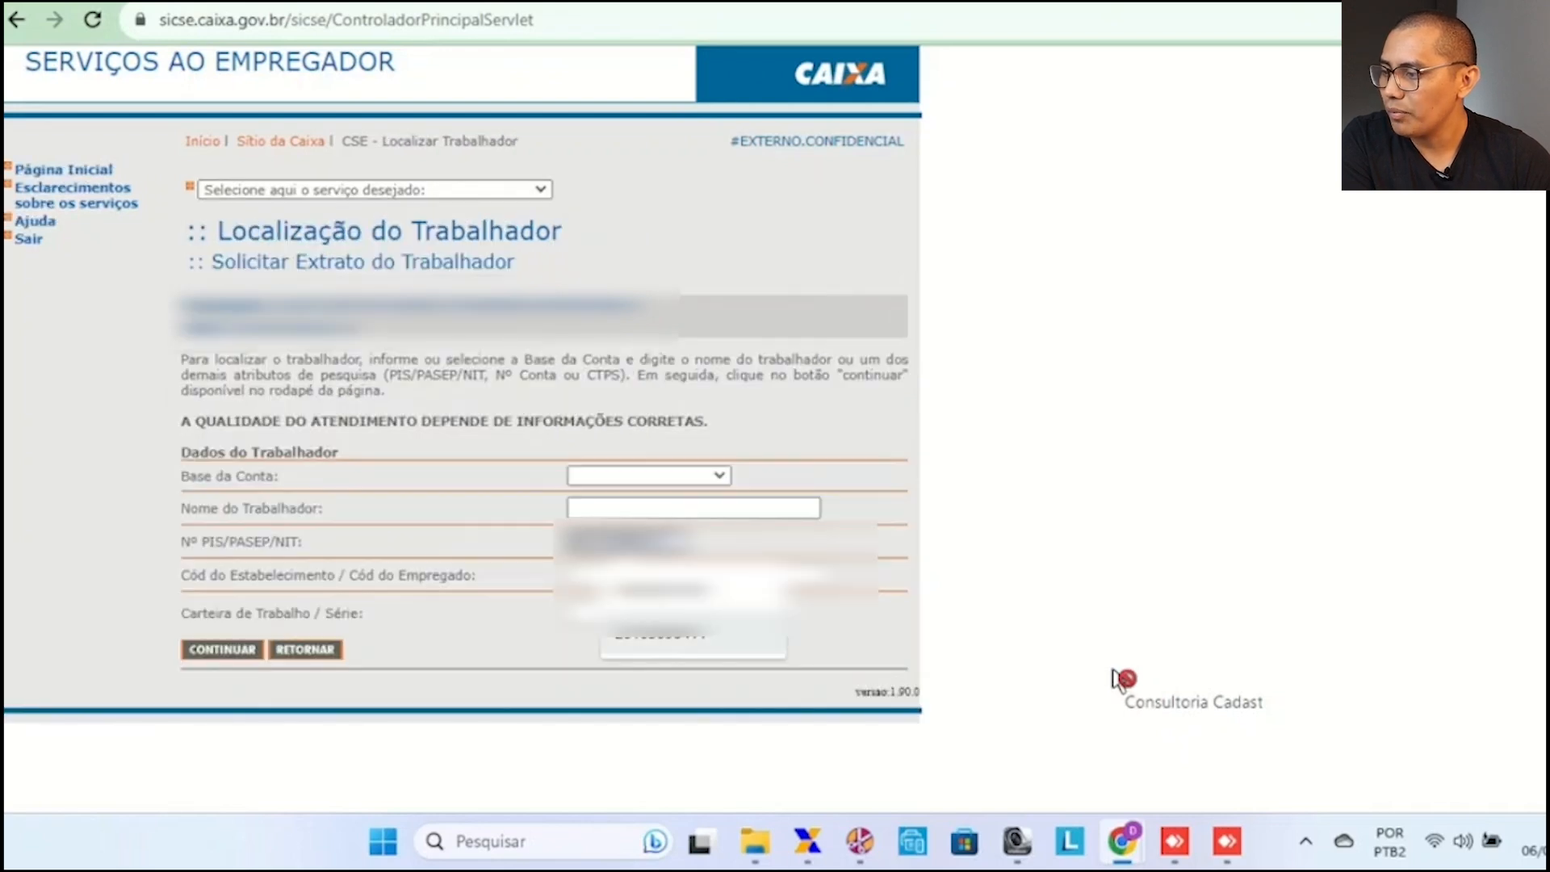
click(691, 633)
click(649, 476)
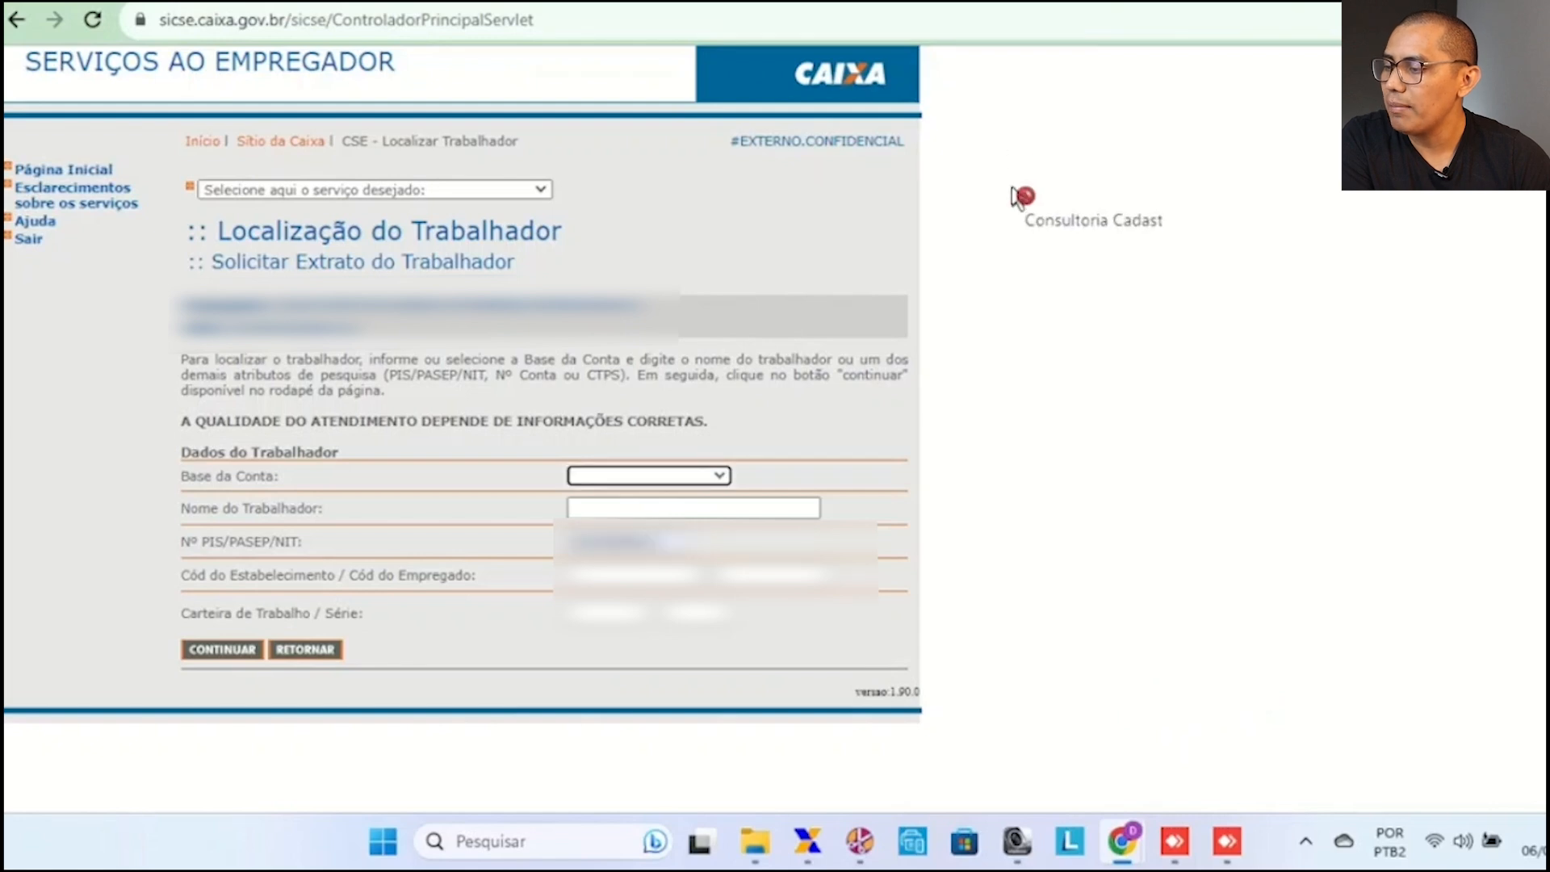
click(646, 511)
click(222, 649)
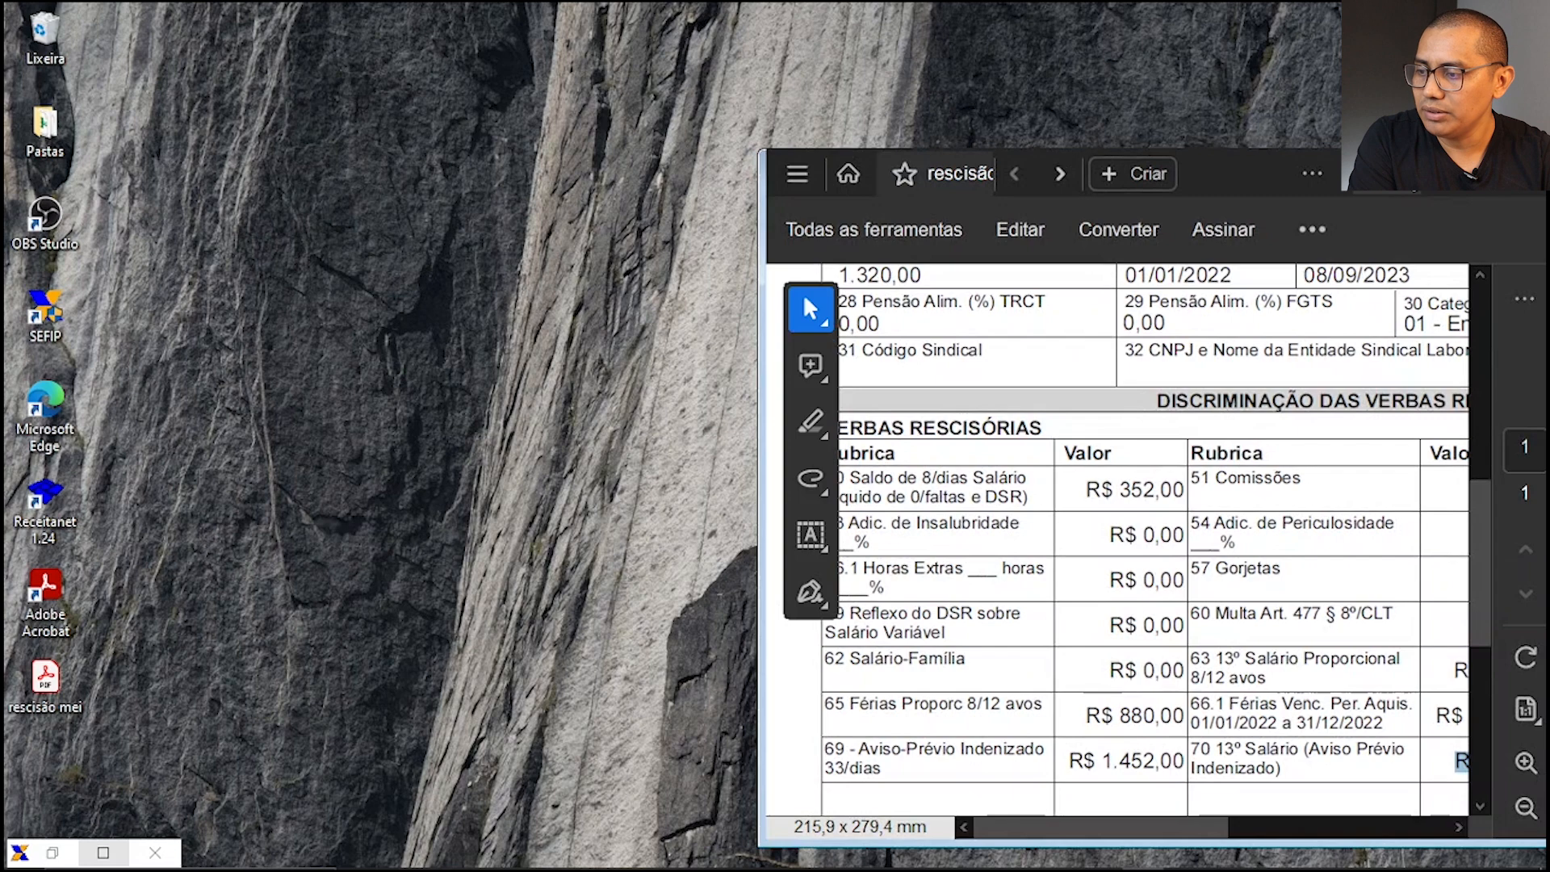
Switch to GRRF Eletrônica and review the registration records of EMPRESA EXEMPLO LTDA and SIMPLES NACIONAL MEI.
click(1417, 177)
click(51, 853)
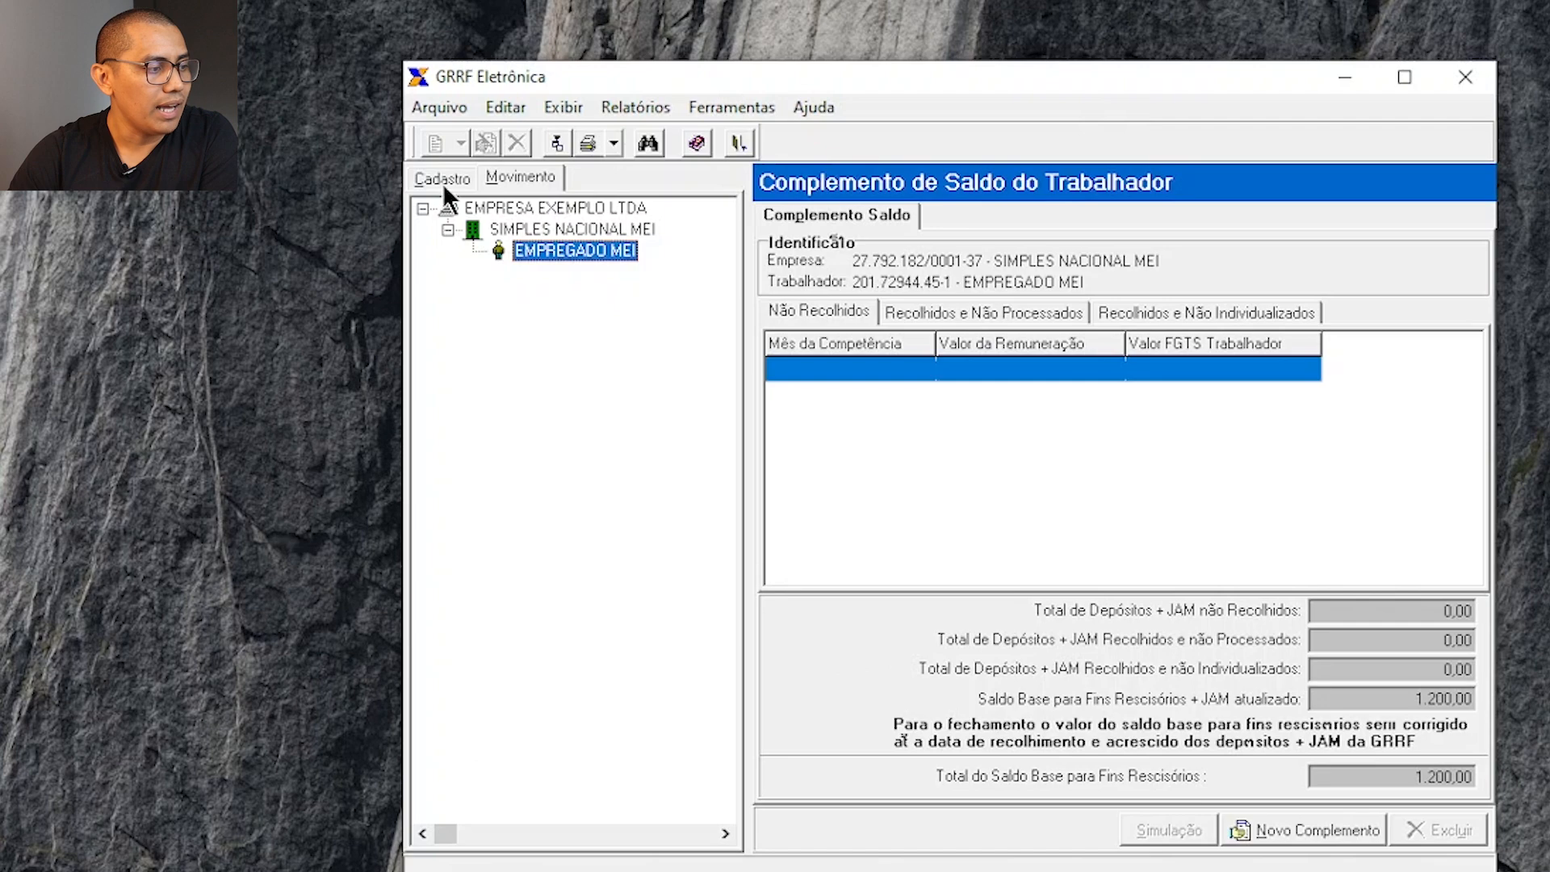
click(506, 237)
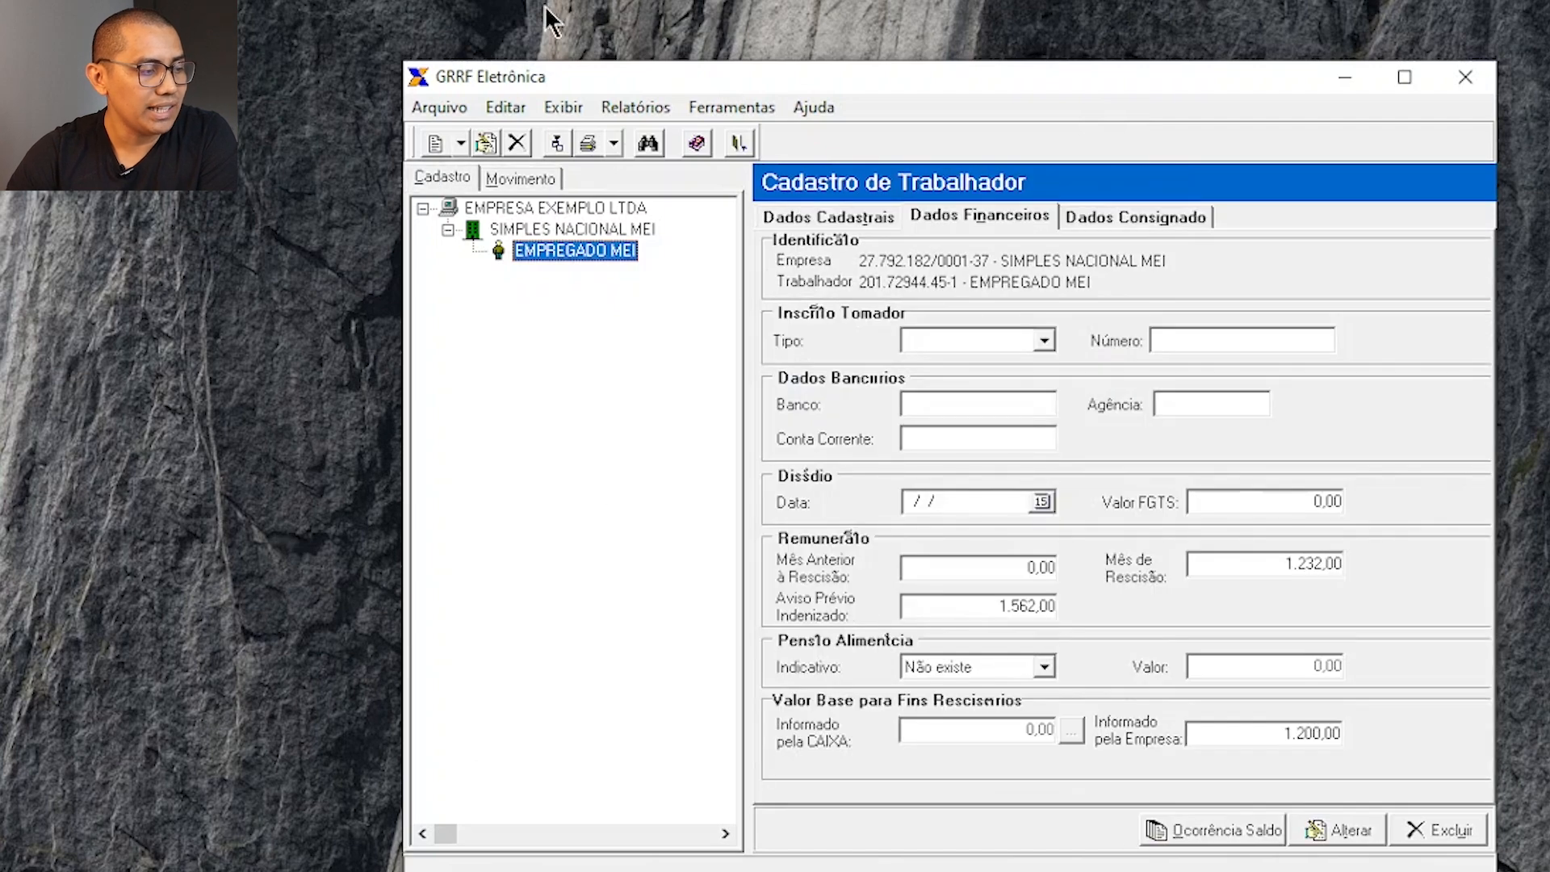
click(535, 215)
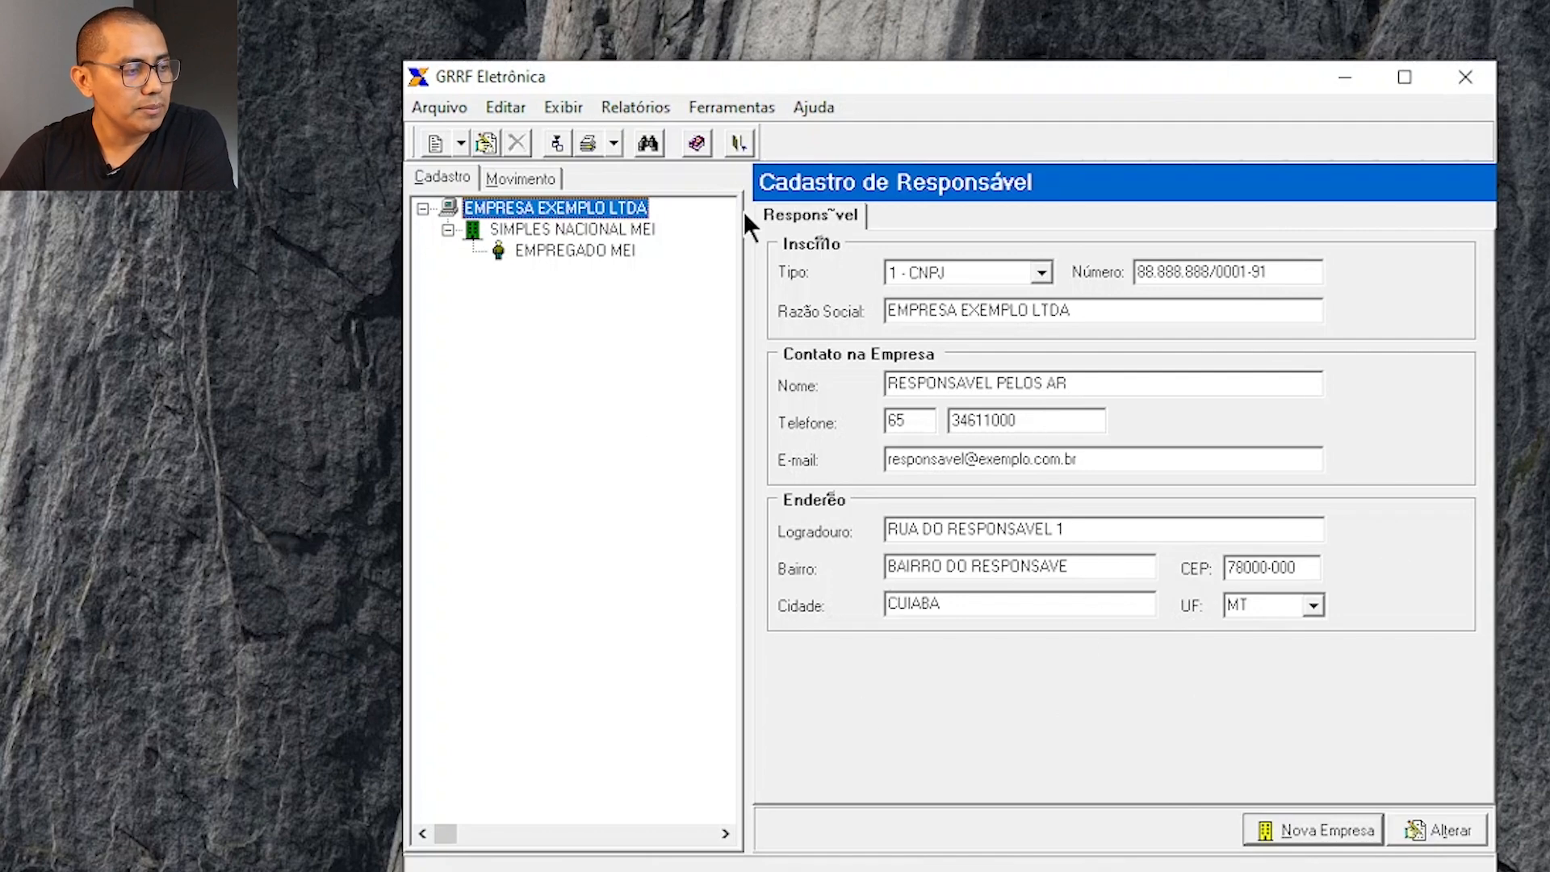
click(540, 231)
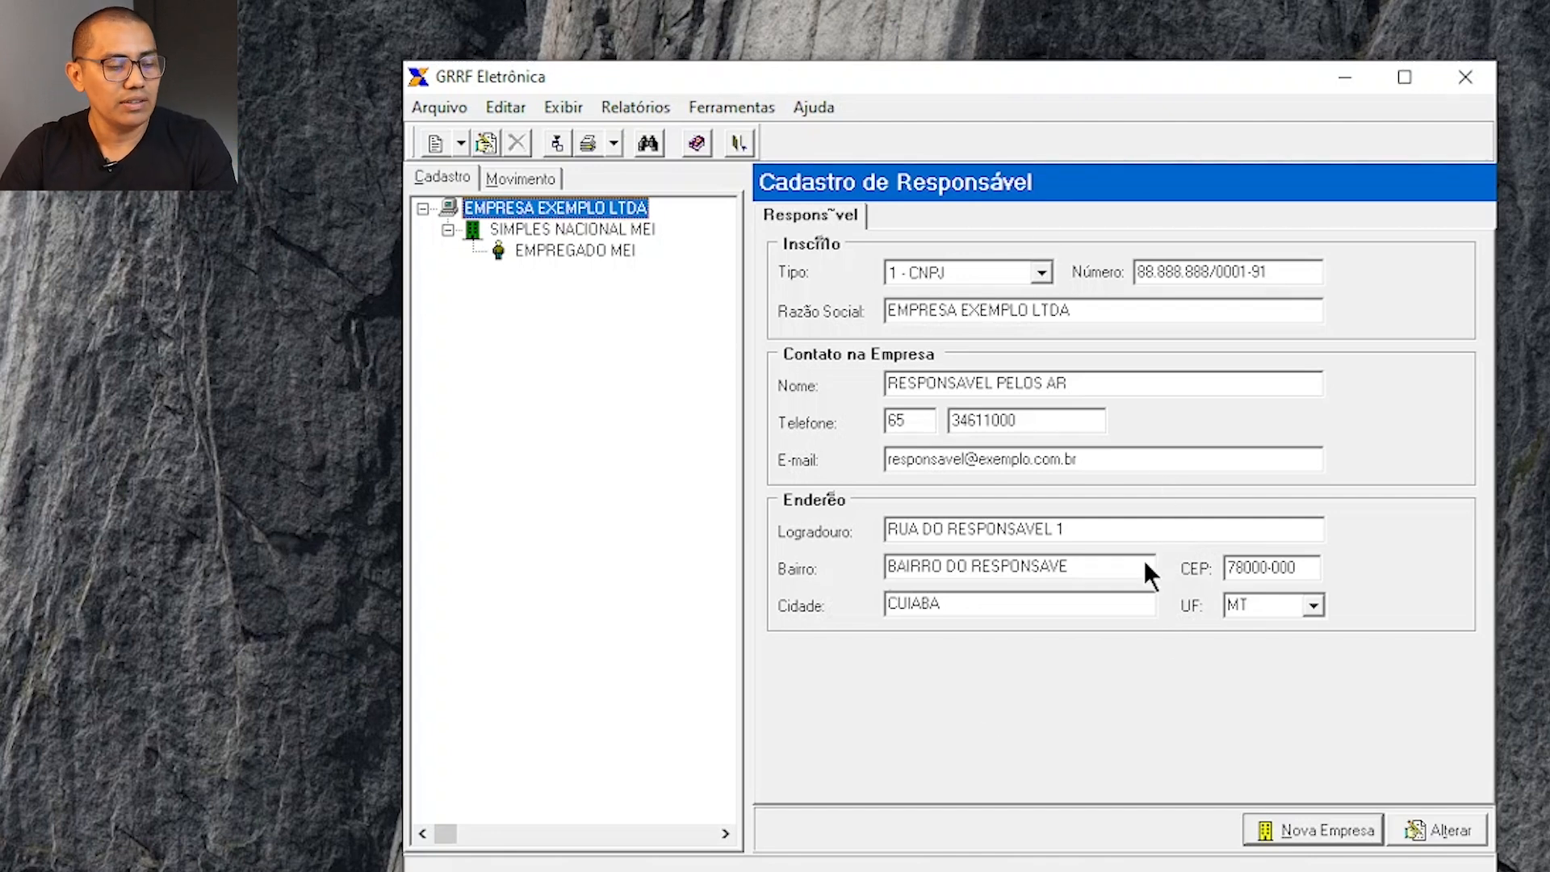
key(Down)
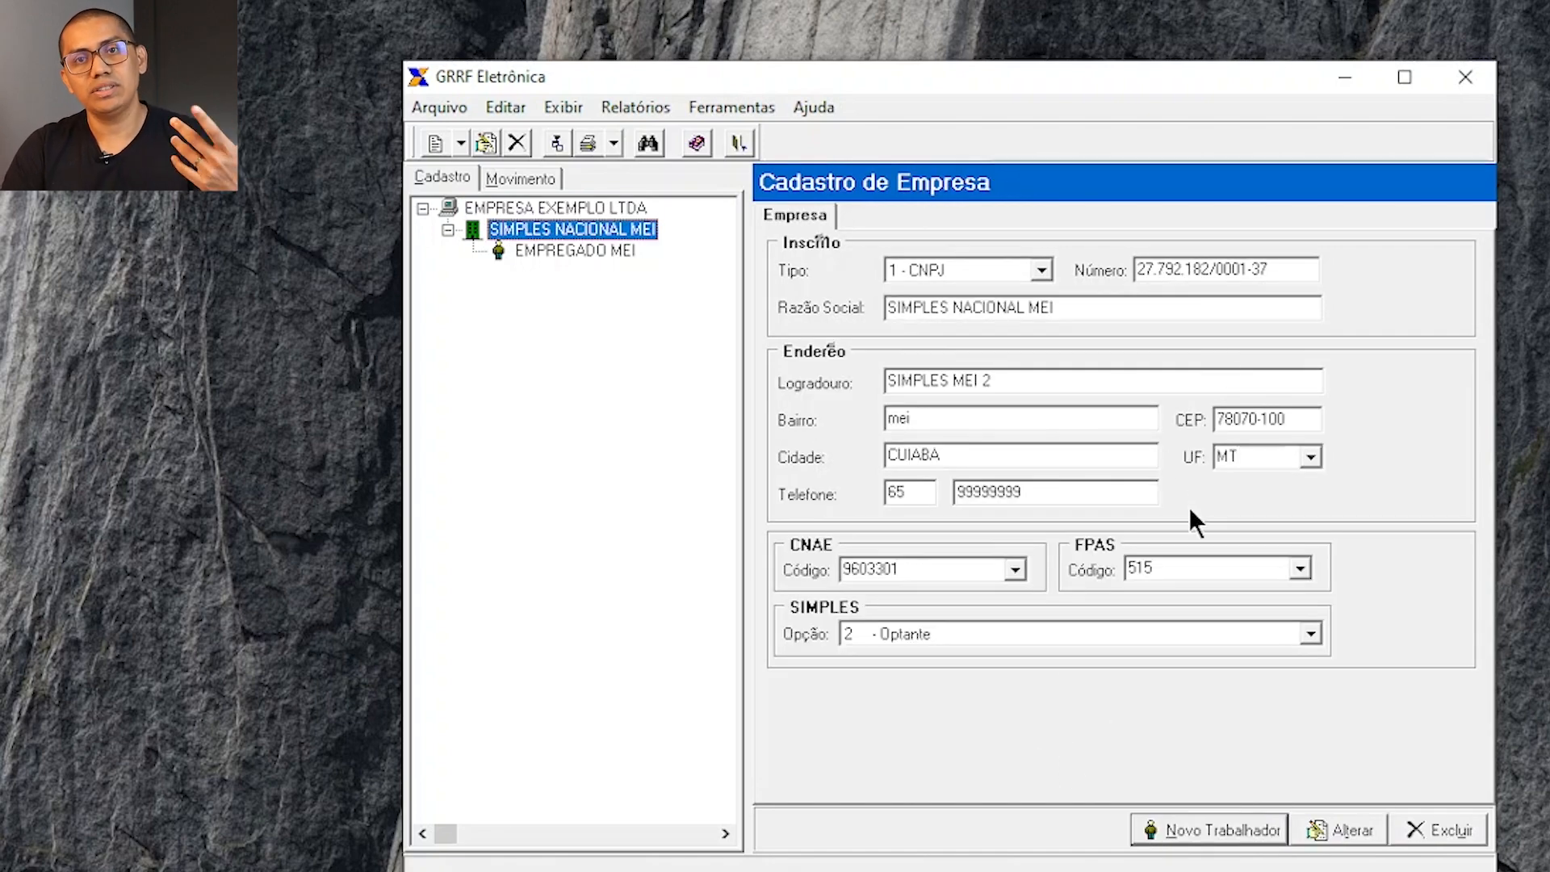
click(577, 208)
click(1288, 831)
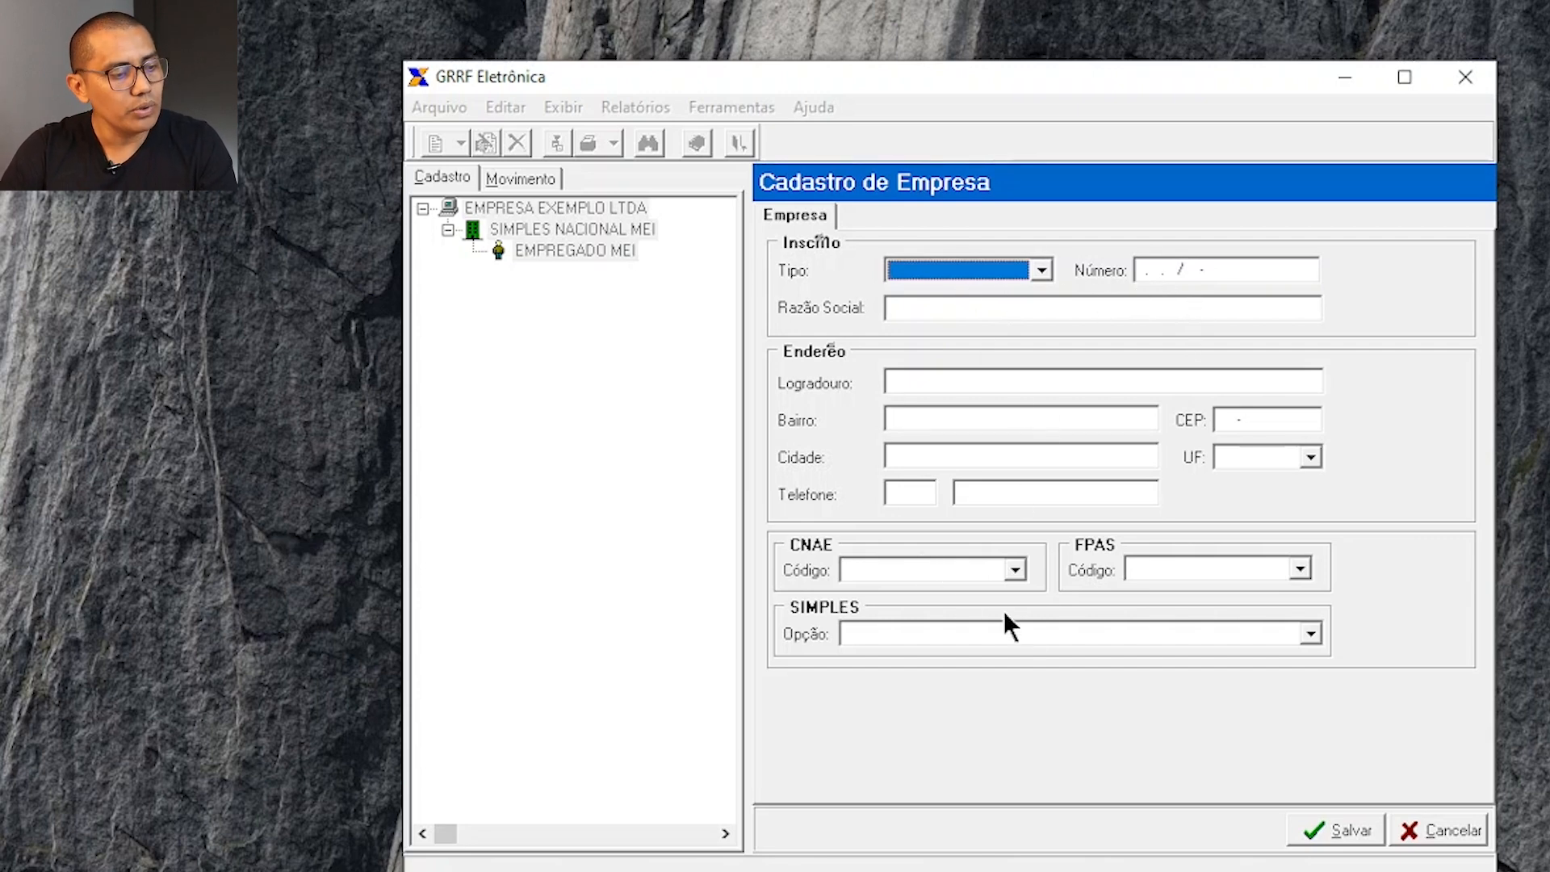
click(1016, 569)
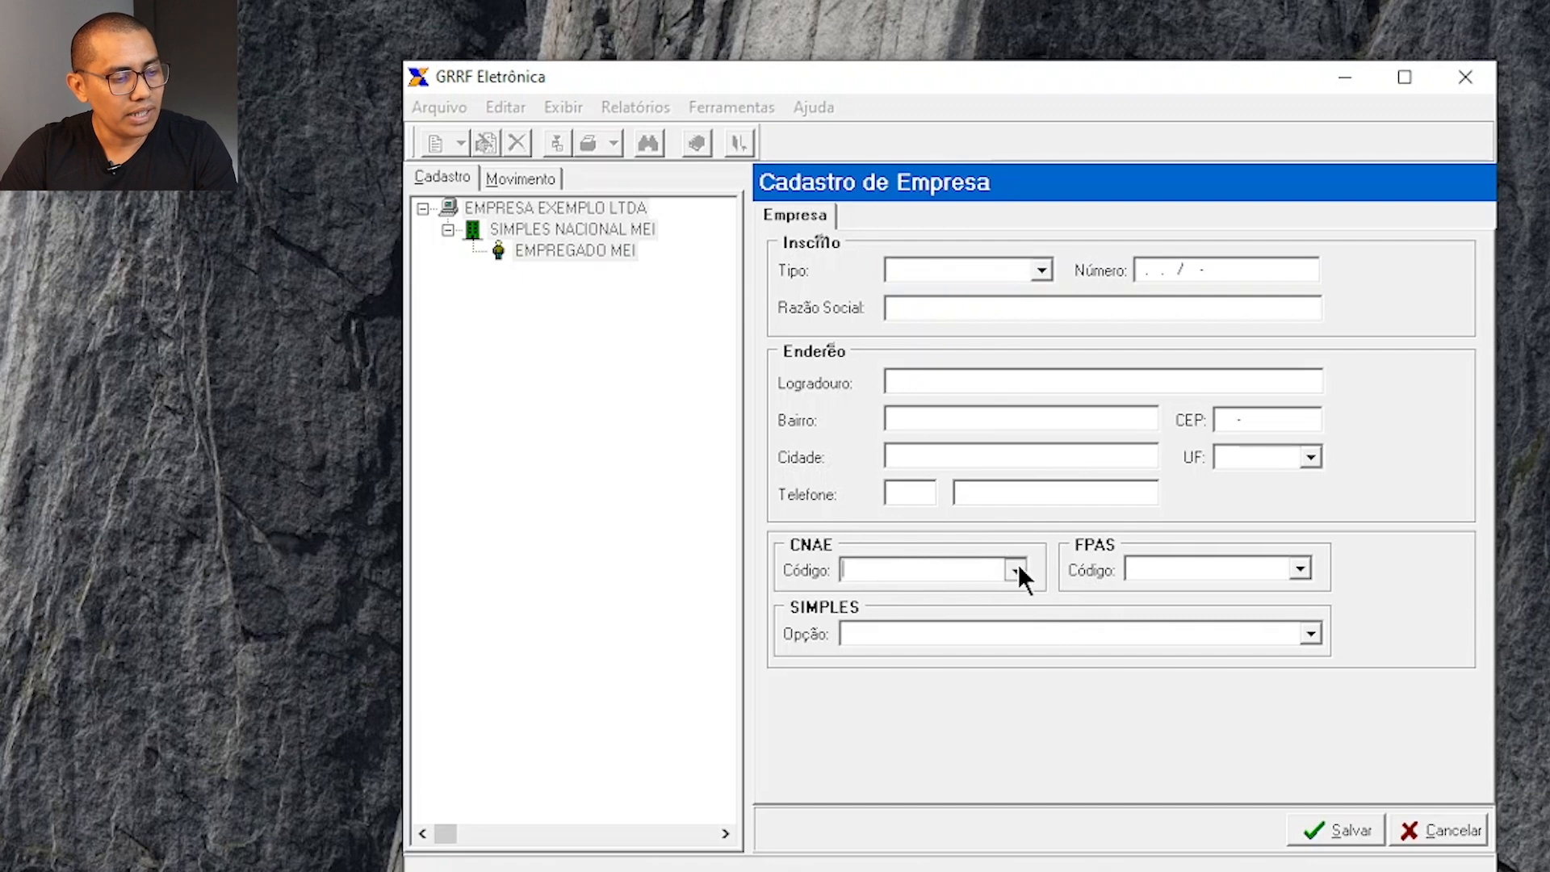
click(1019, 568)
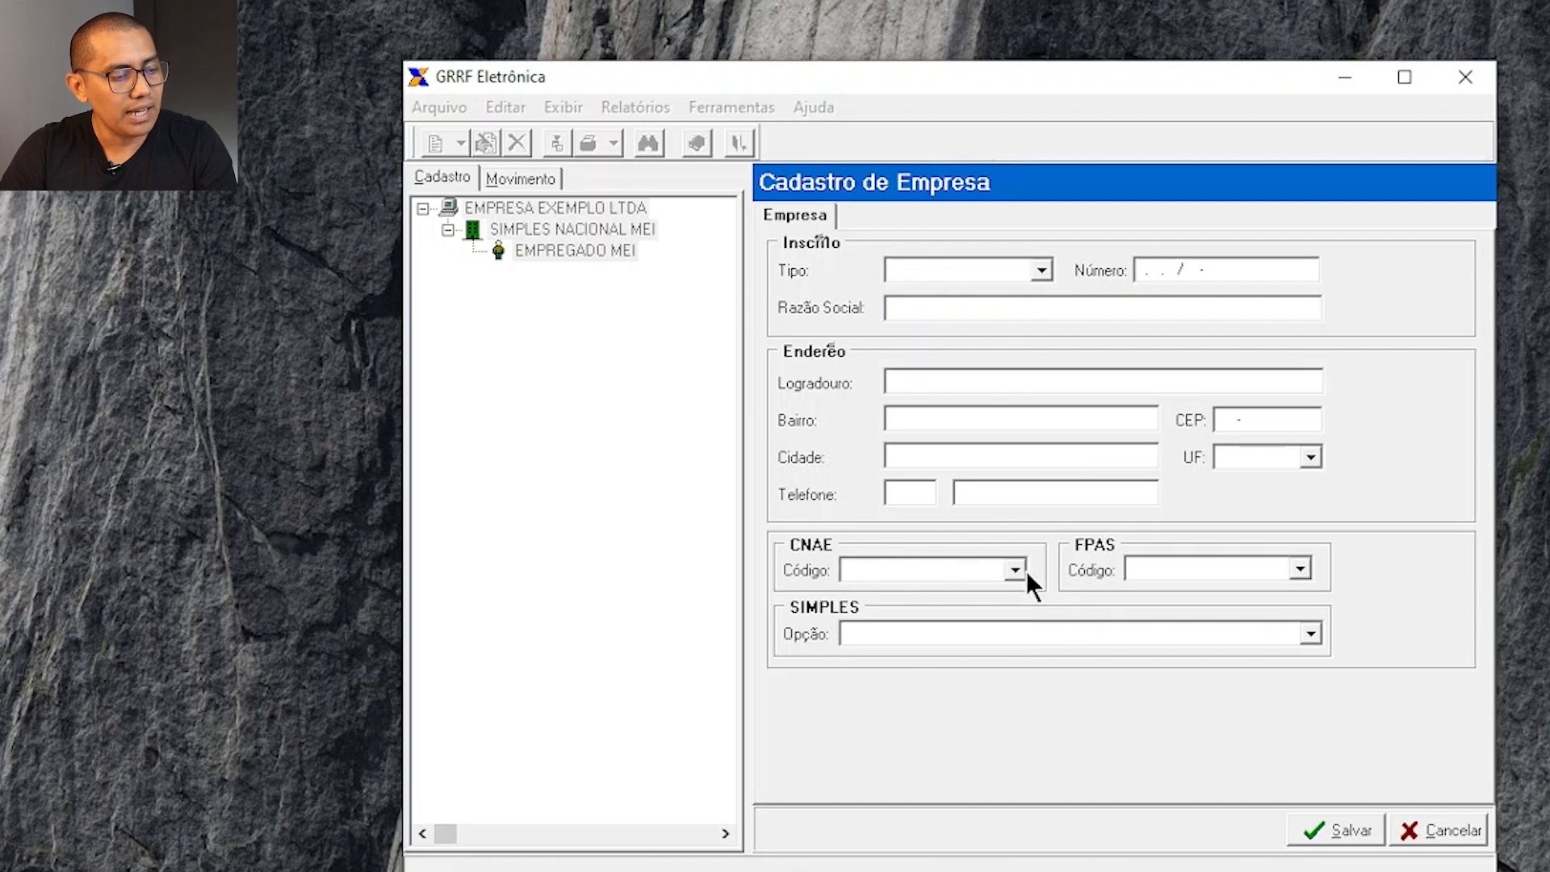
click(1297, 566)
click(1302, 567)
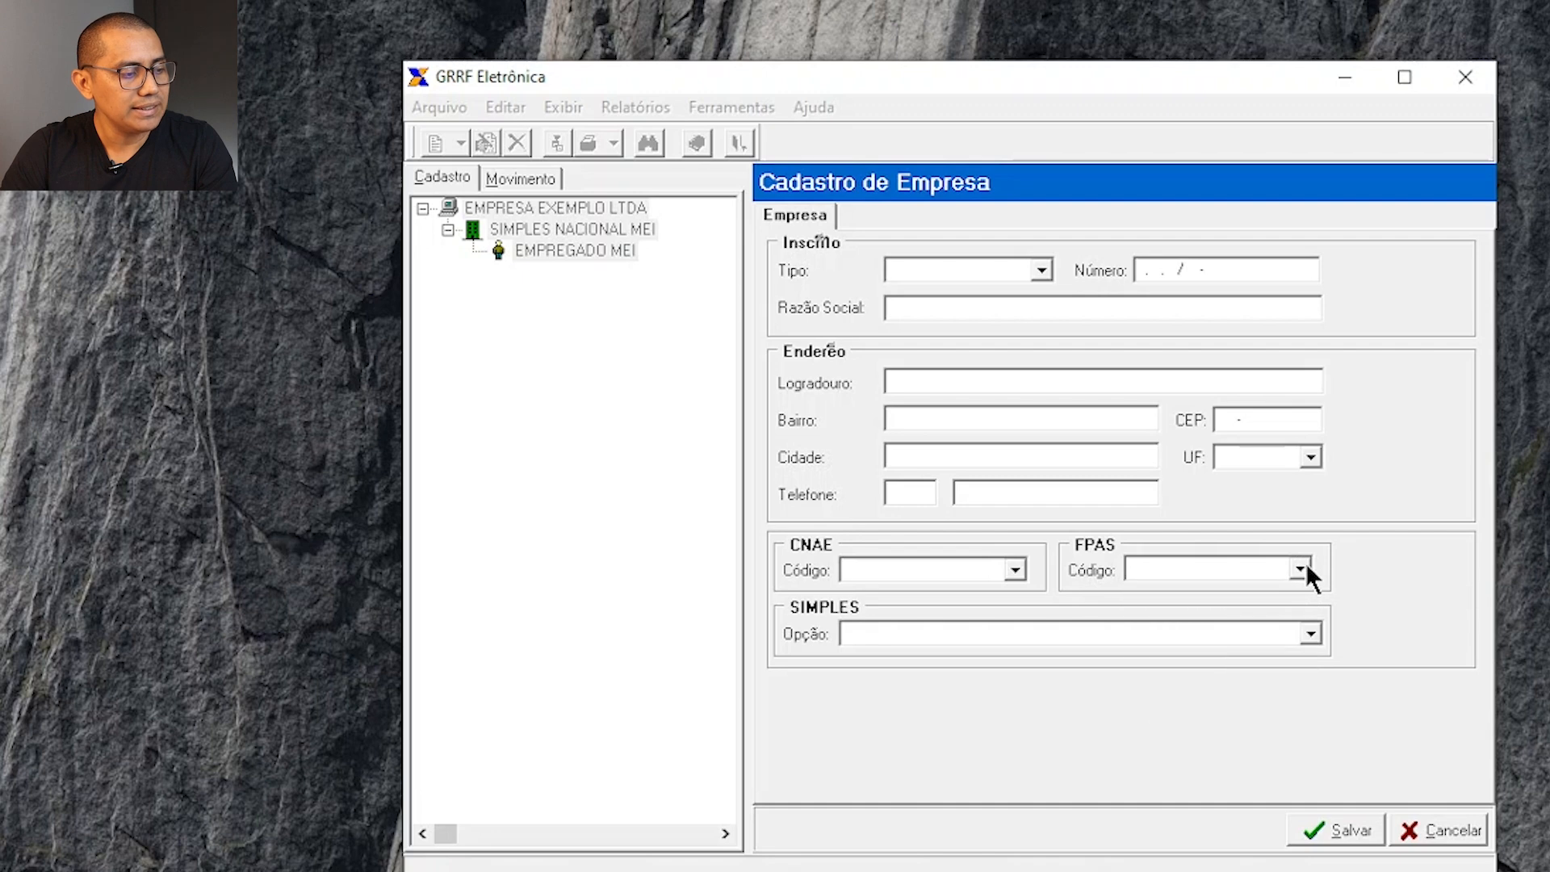
click(1311, 635)
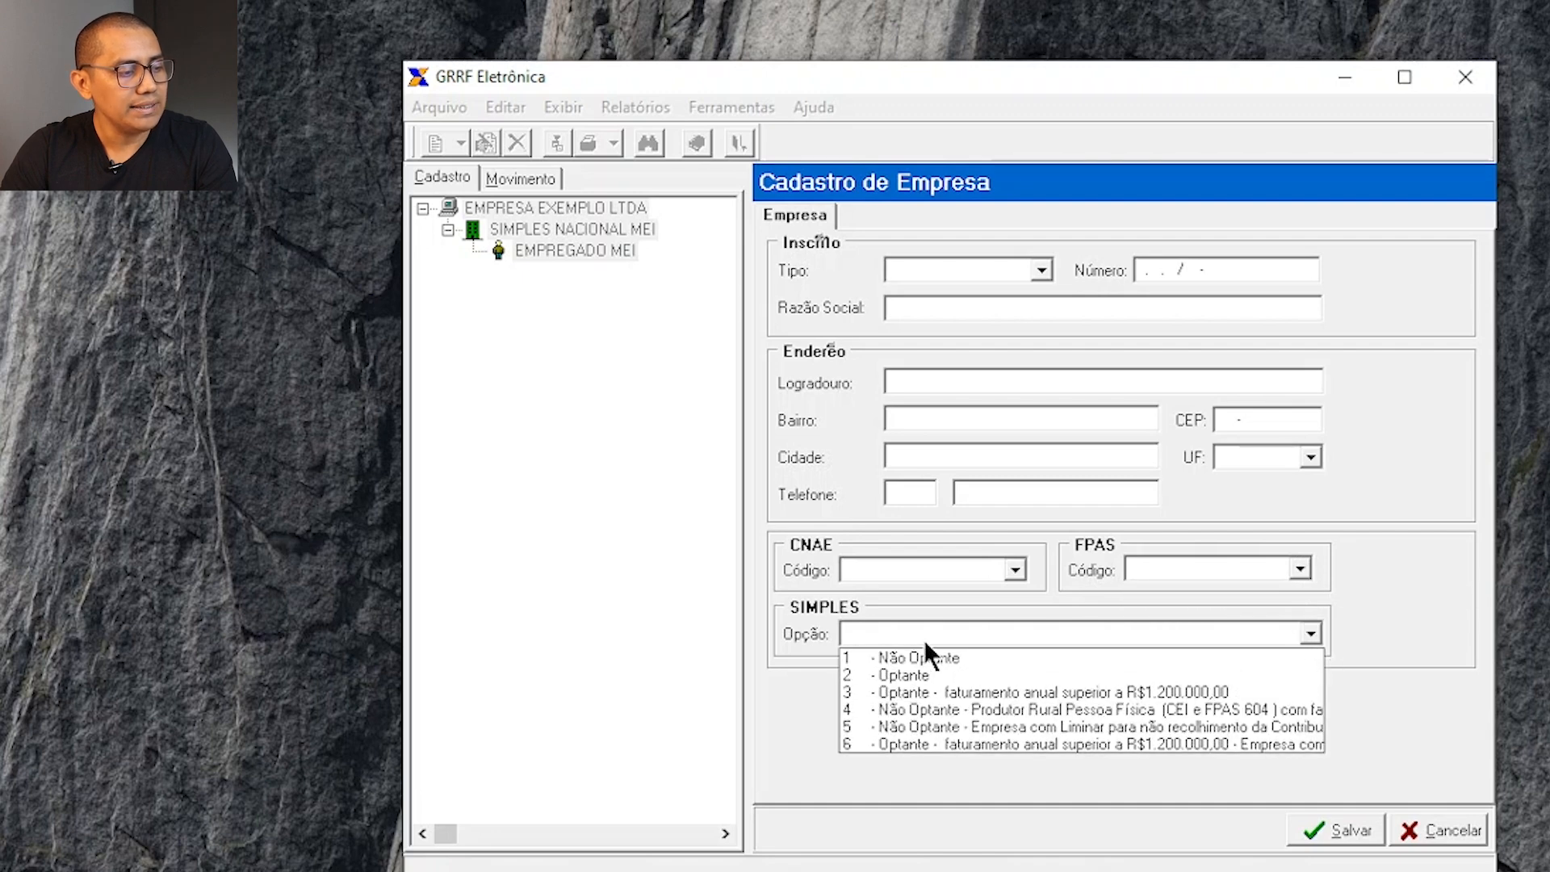
click(940, 682)
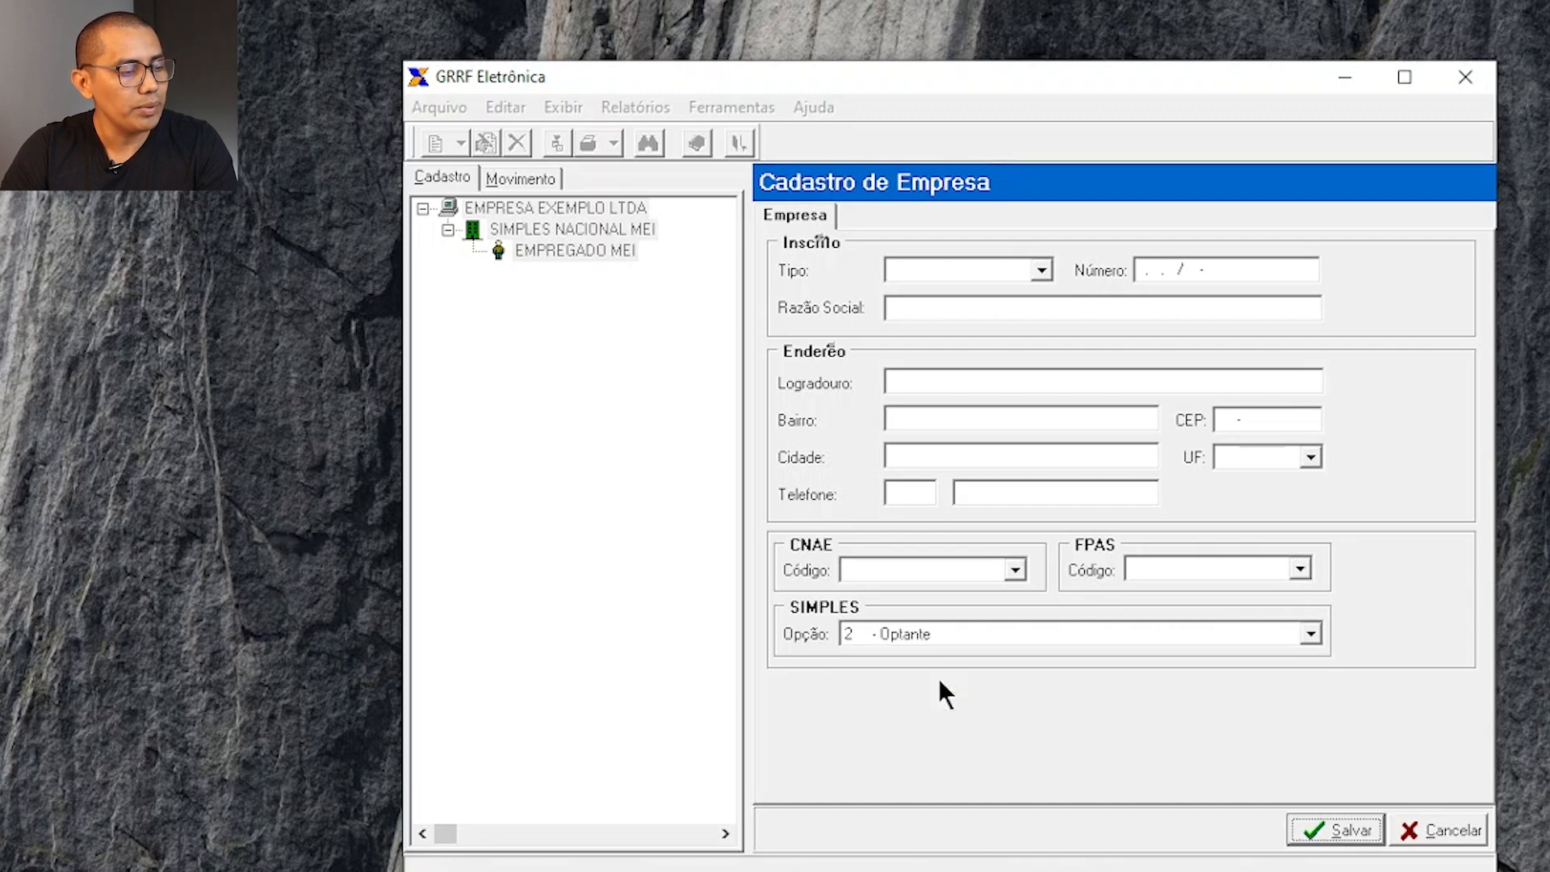
click(1425, 834)
Start a new worker record under SIMPLES NACIONAL MEI and set its category to 1 - EMPREGADO.
click(573, 231)
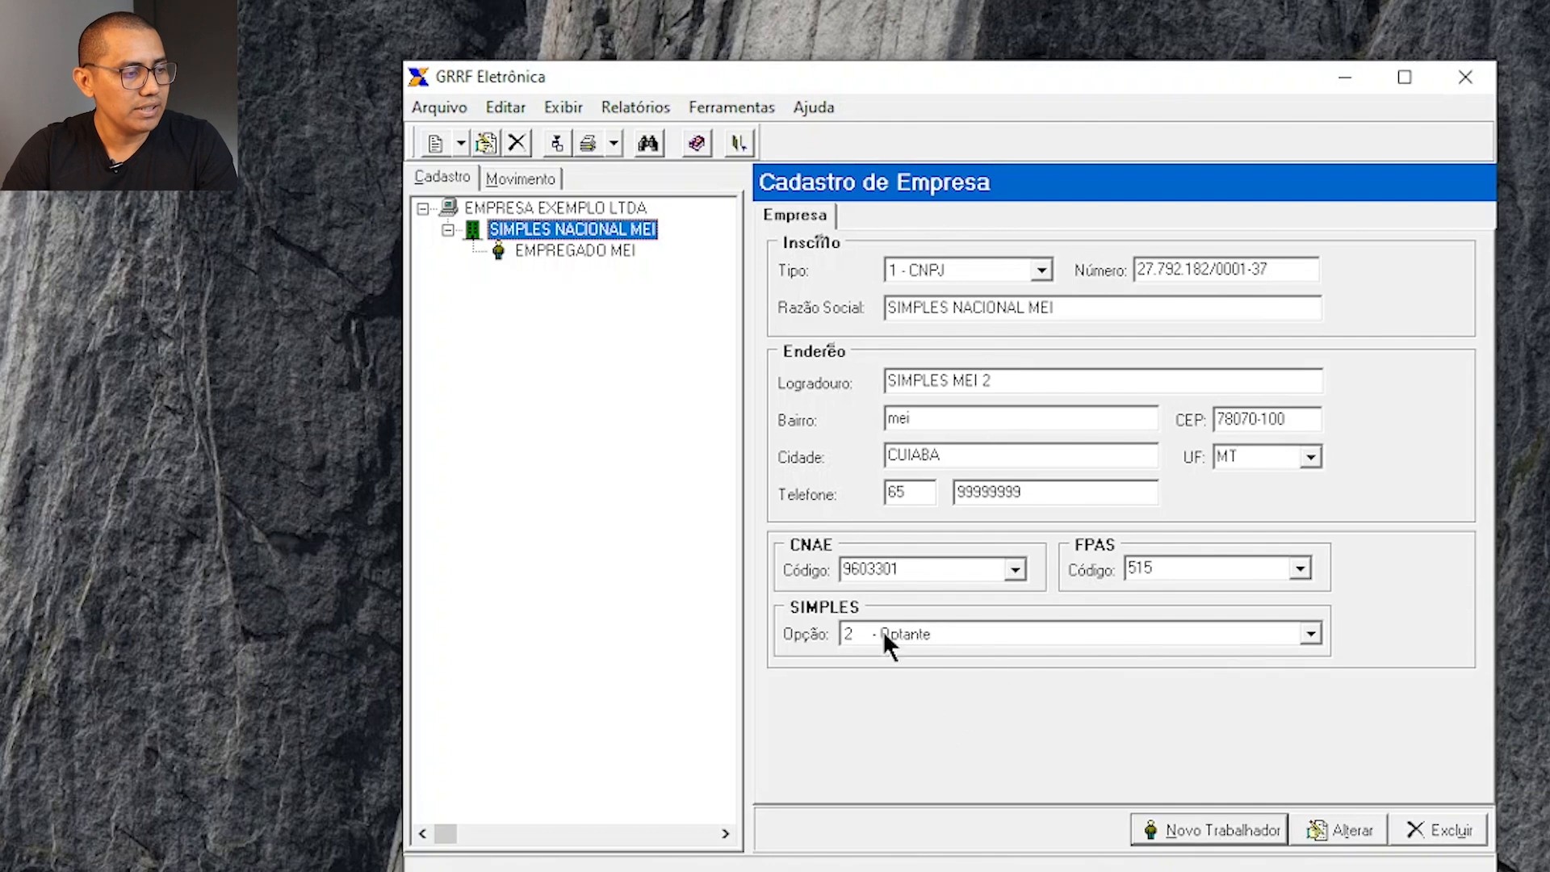
click(571, 252)
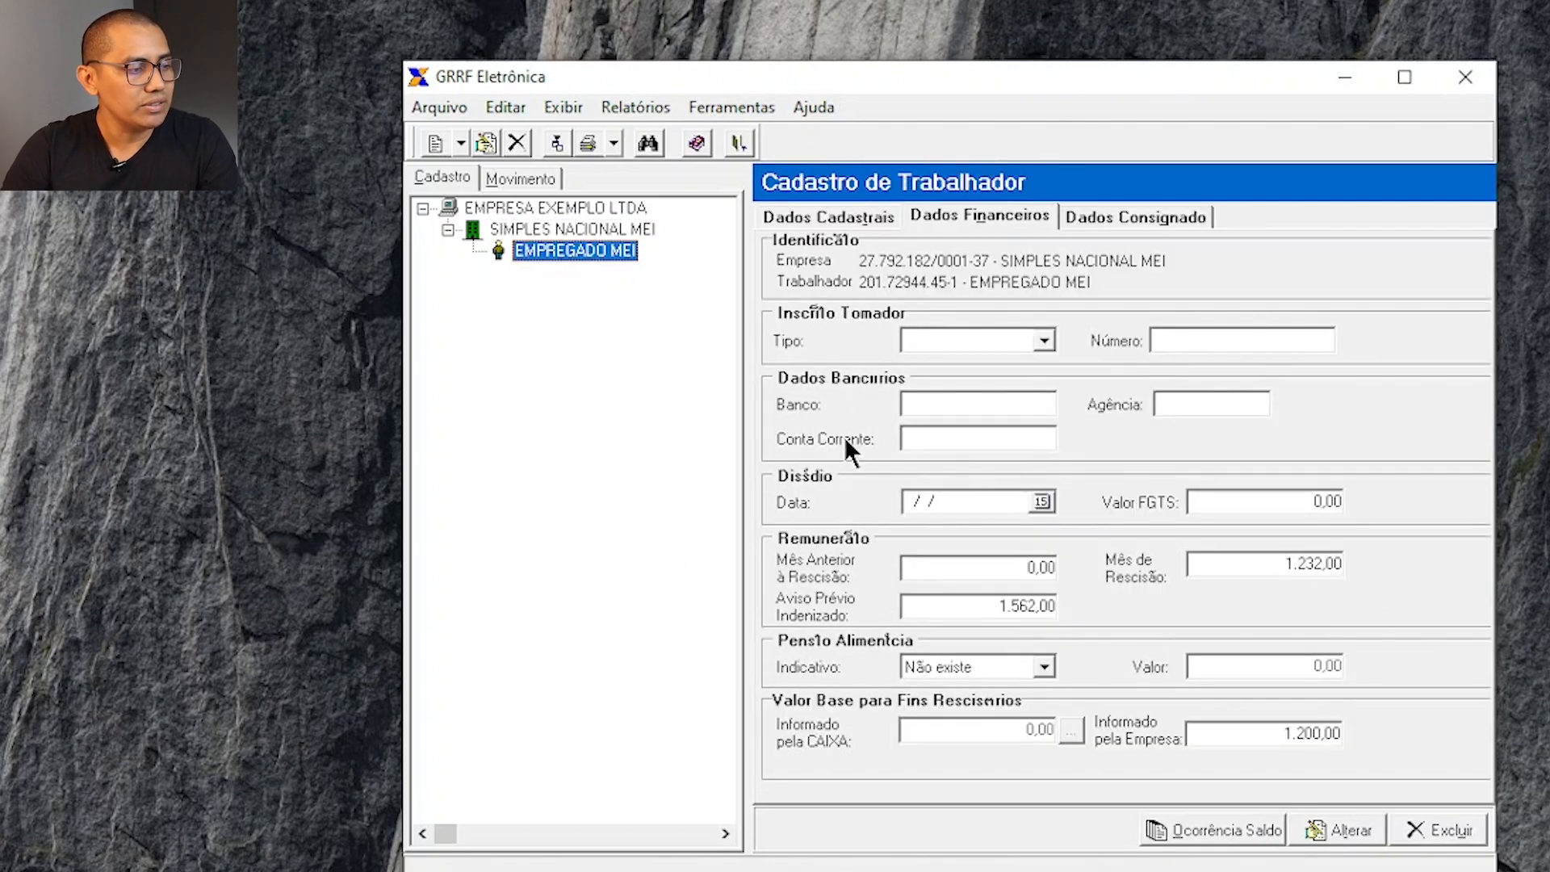
click(565, 233)
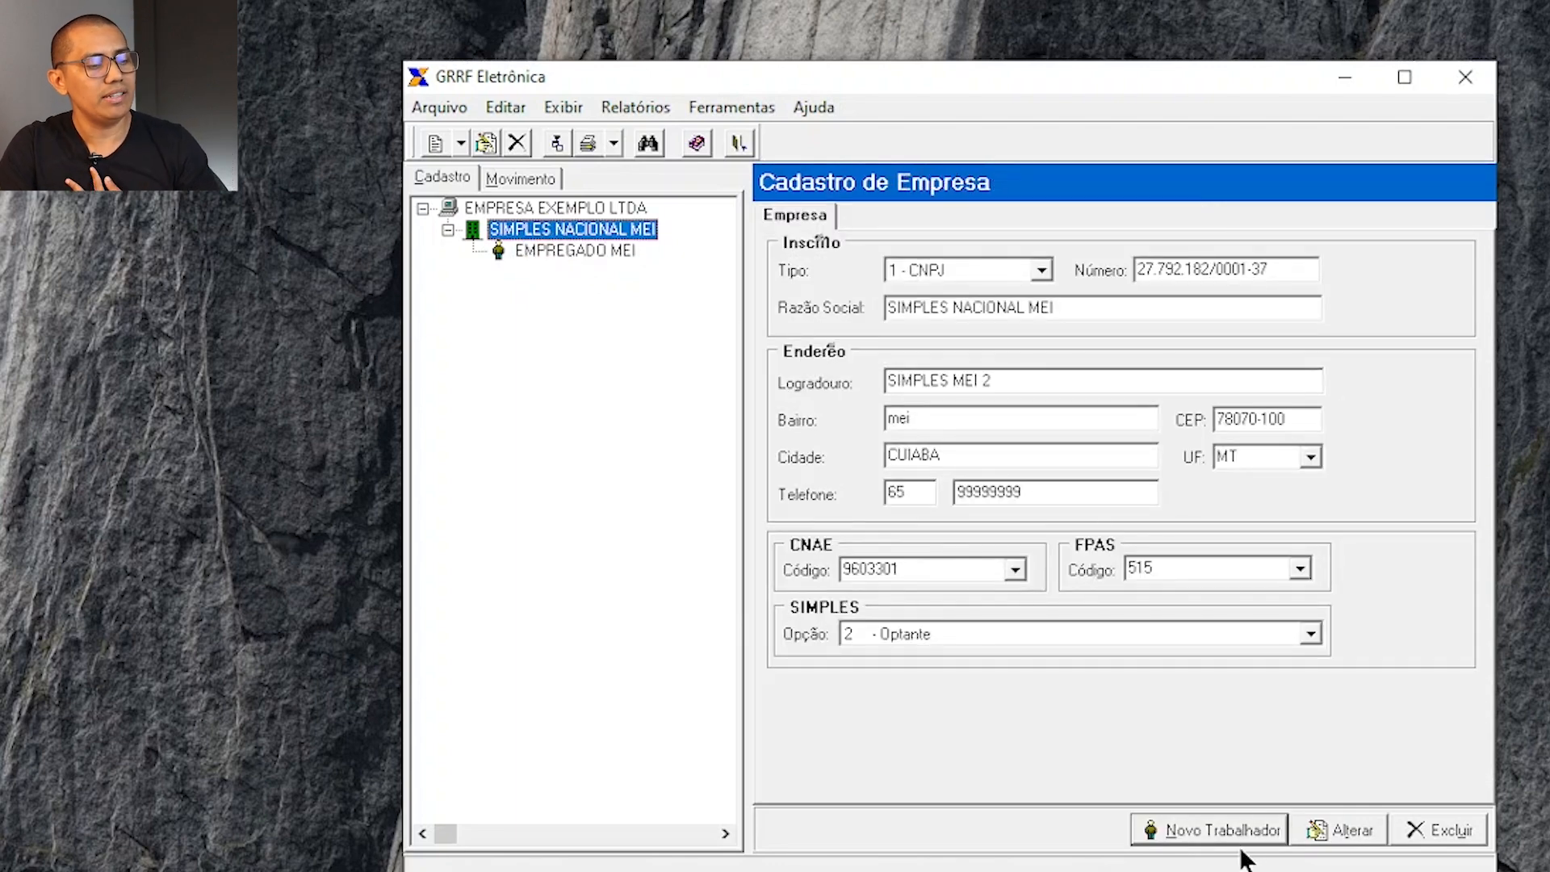
click(1219, 832)
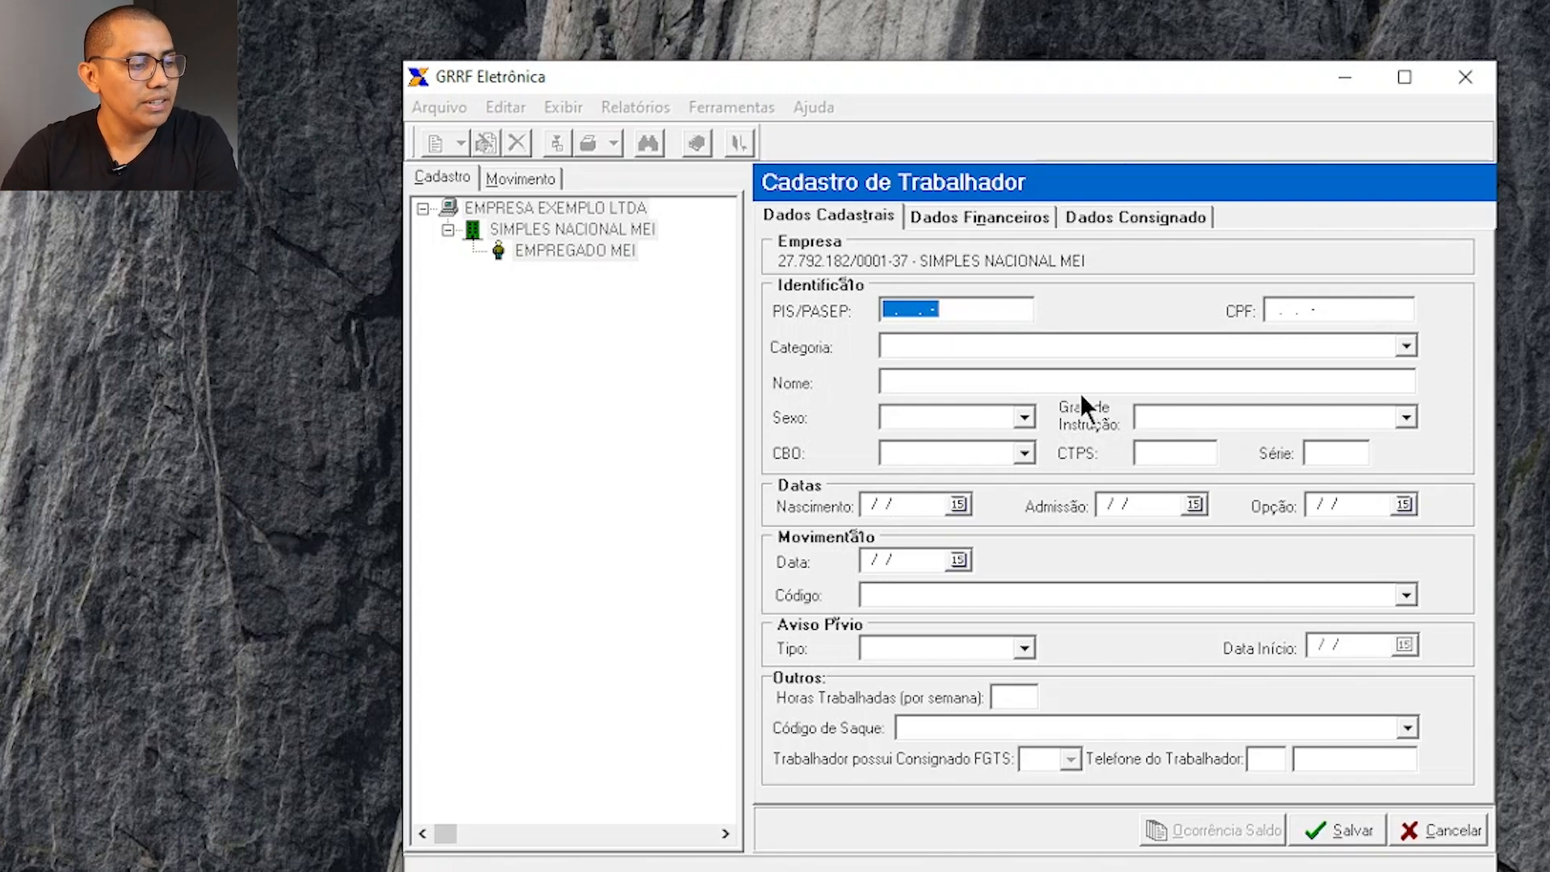
click(1068, 346)
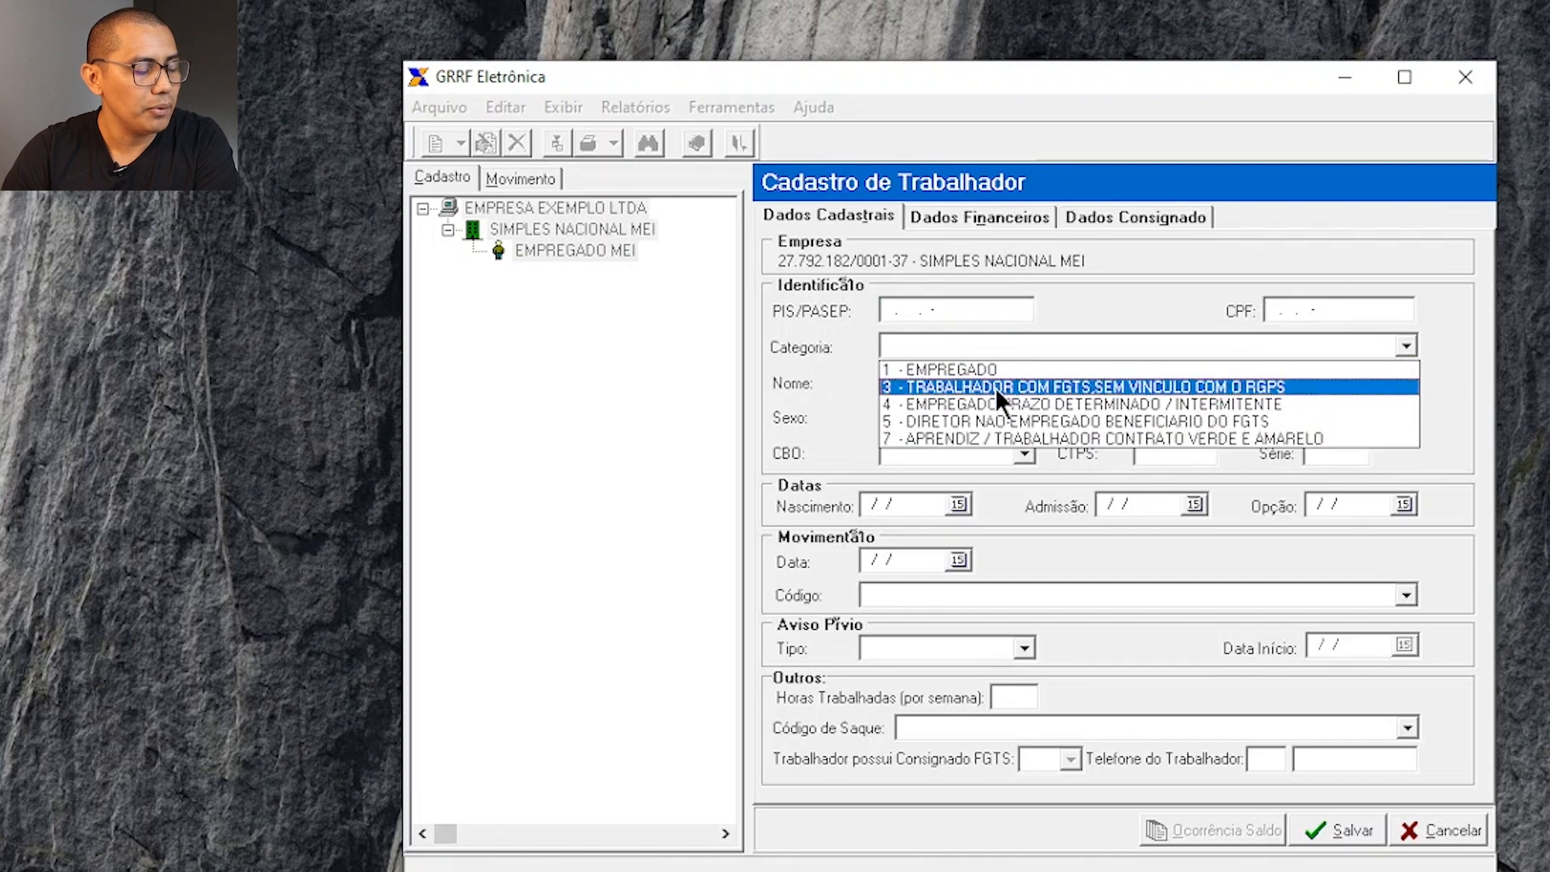
click(956, 369)
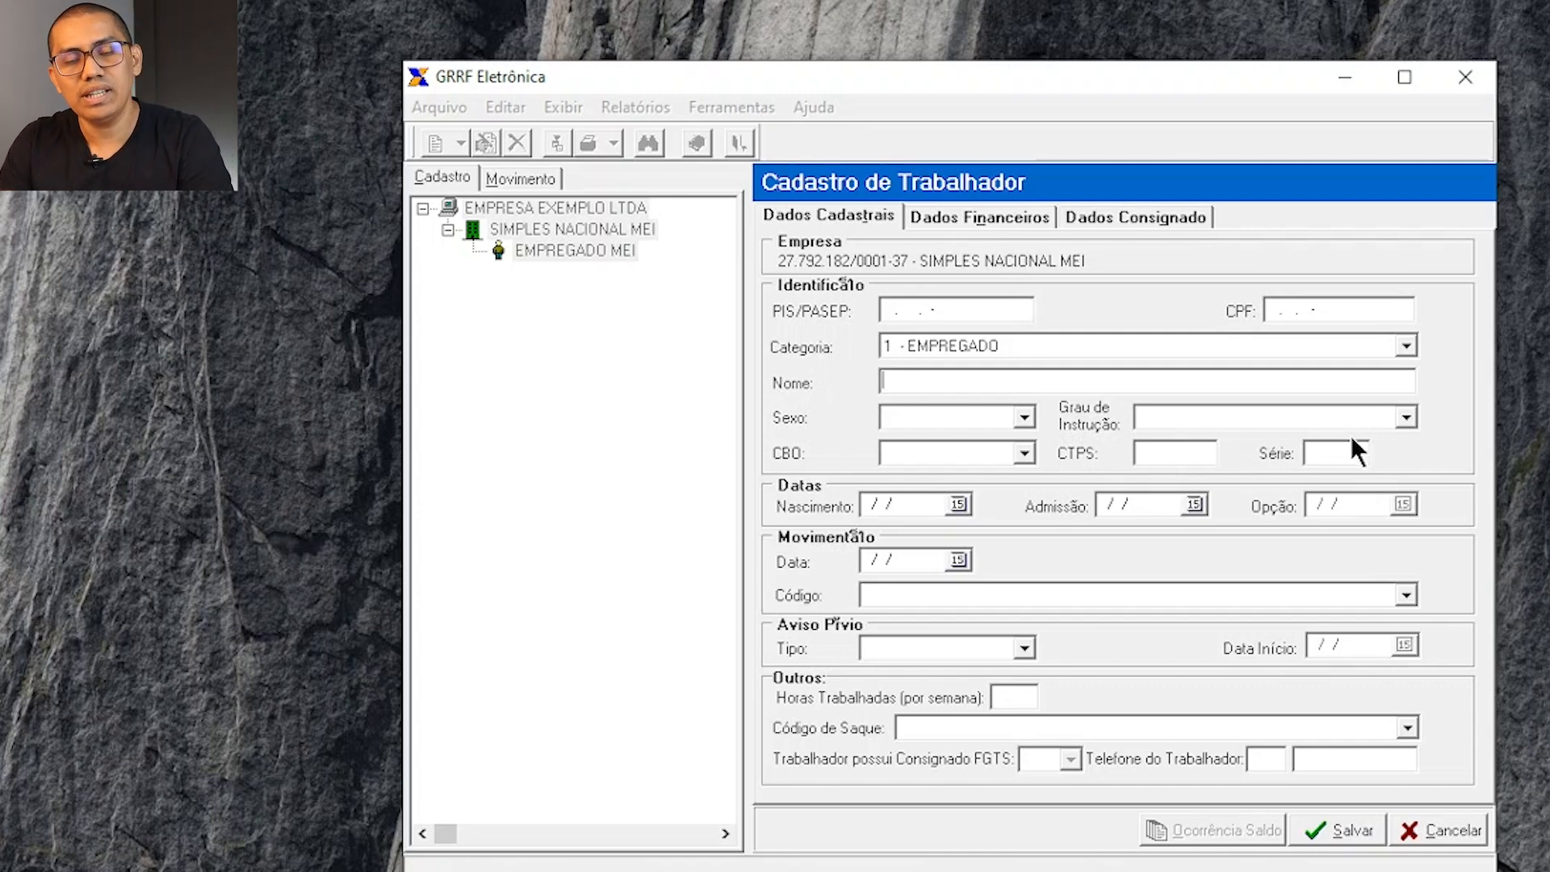
Set the new worker's admission date to 01/01/2022.
click(876, 506)
click(1135, 505)
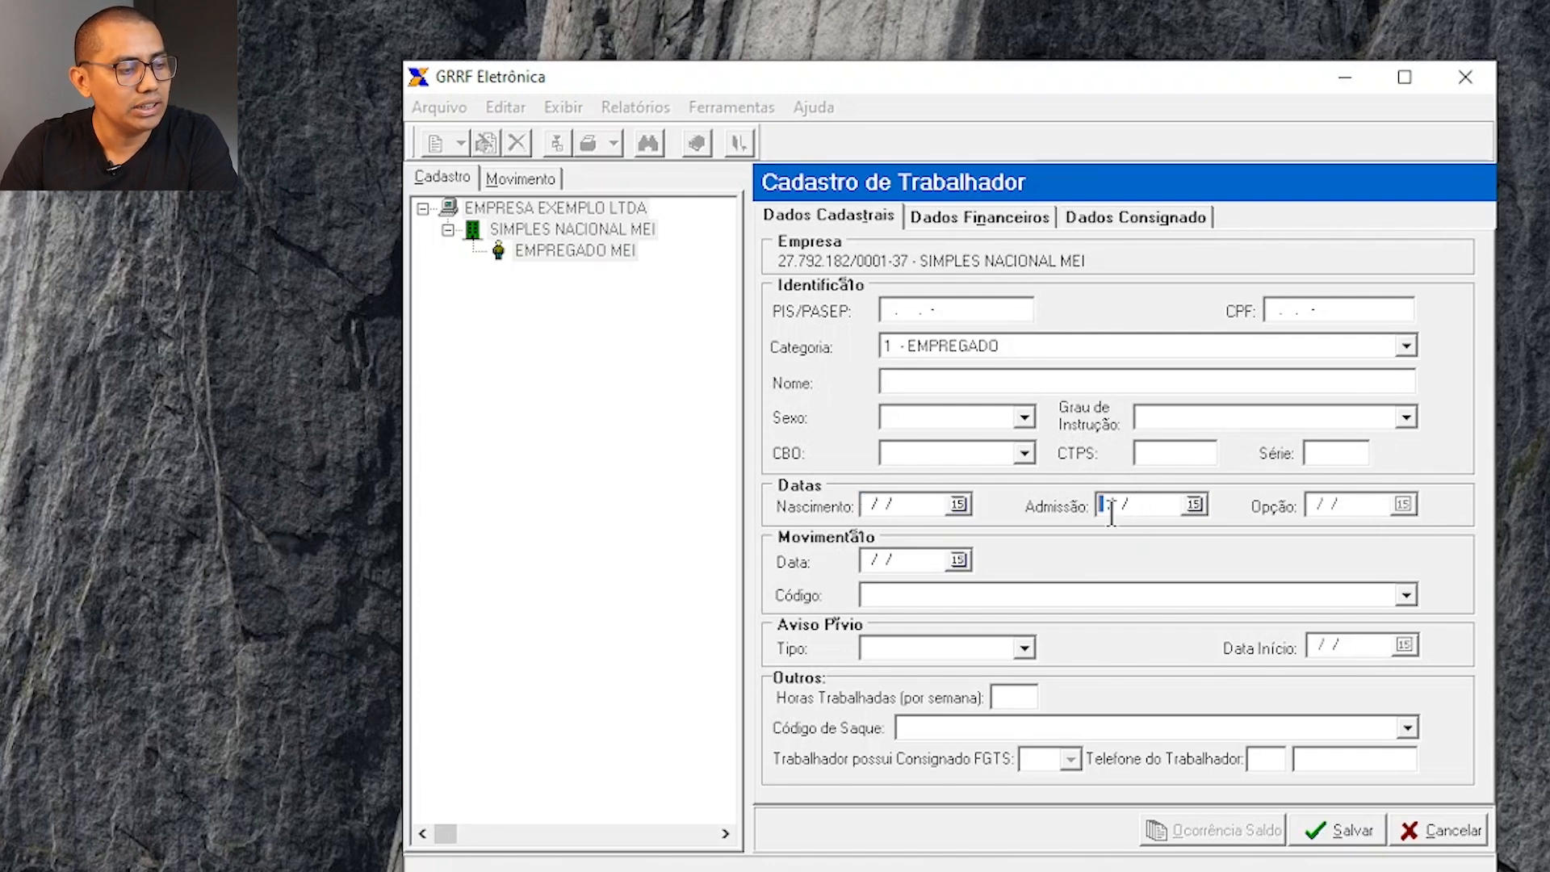
text(01012022)
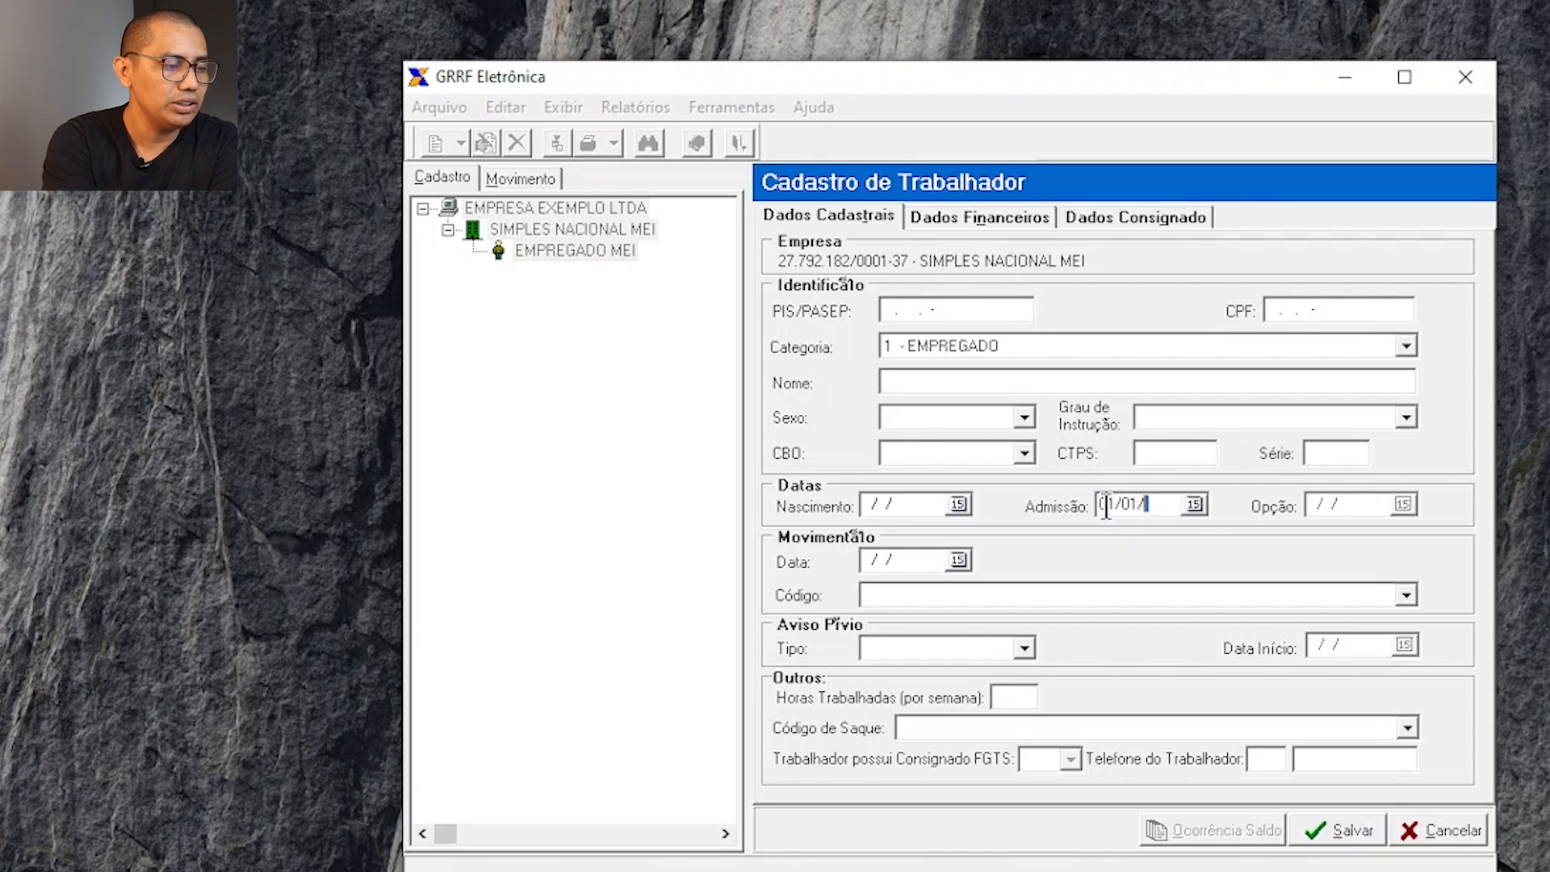
key(Tab)
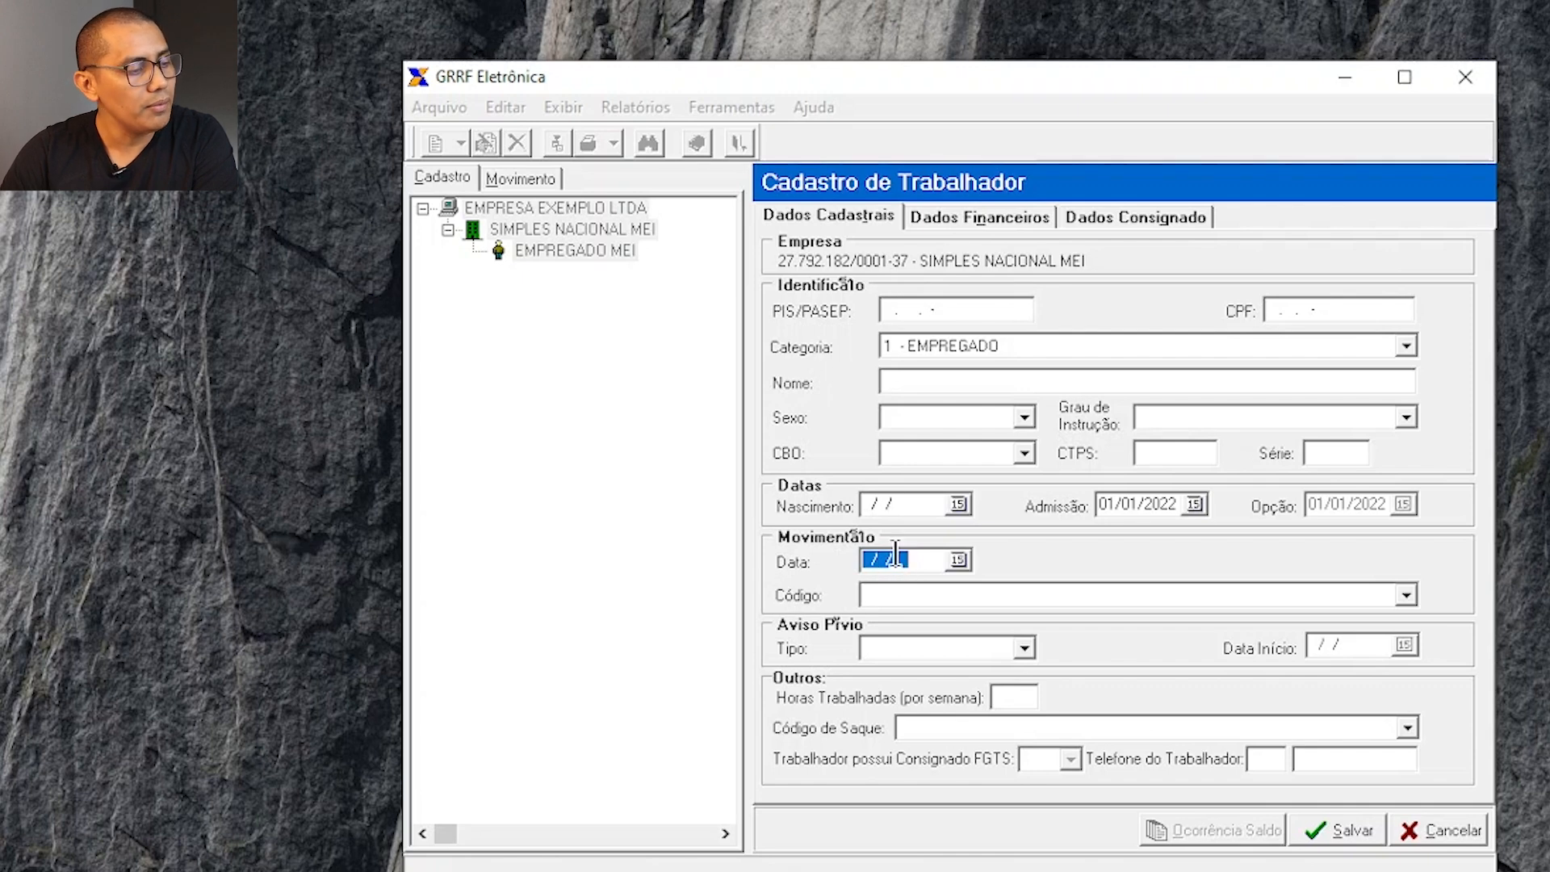
Set the worker's movement code to I1 - Rescisão, sem justa causa, por iniciativa do empregador.
click(874, 594)
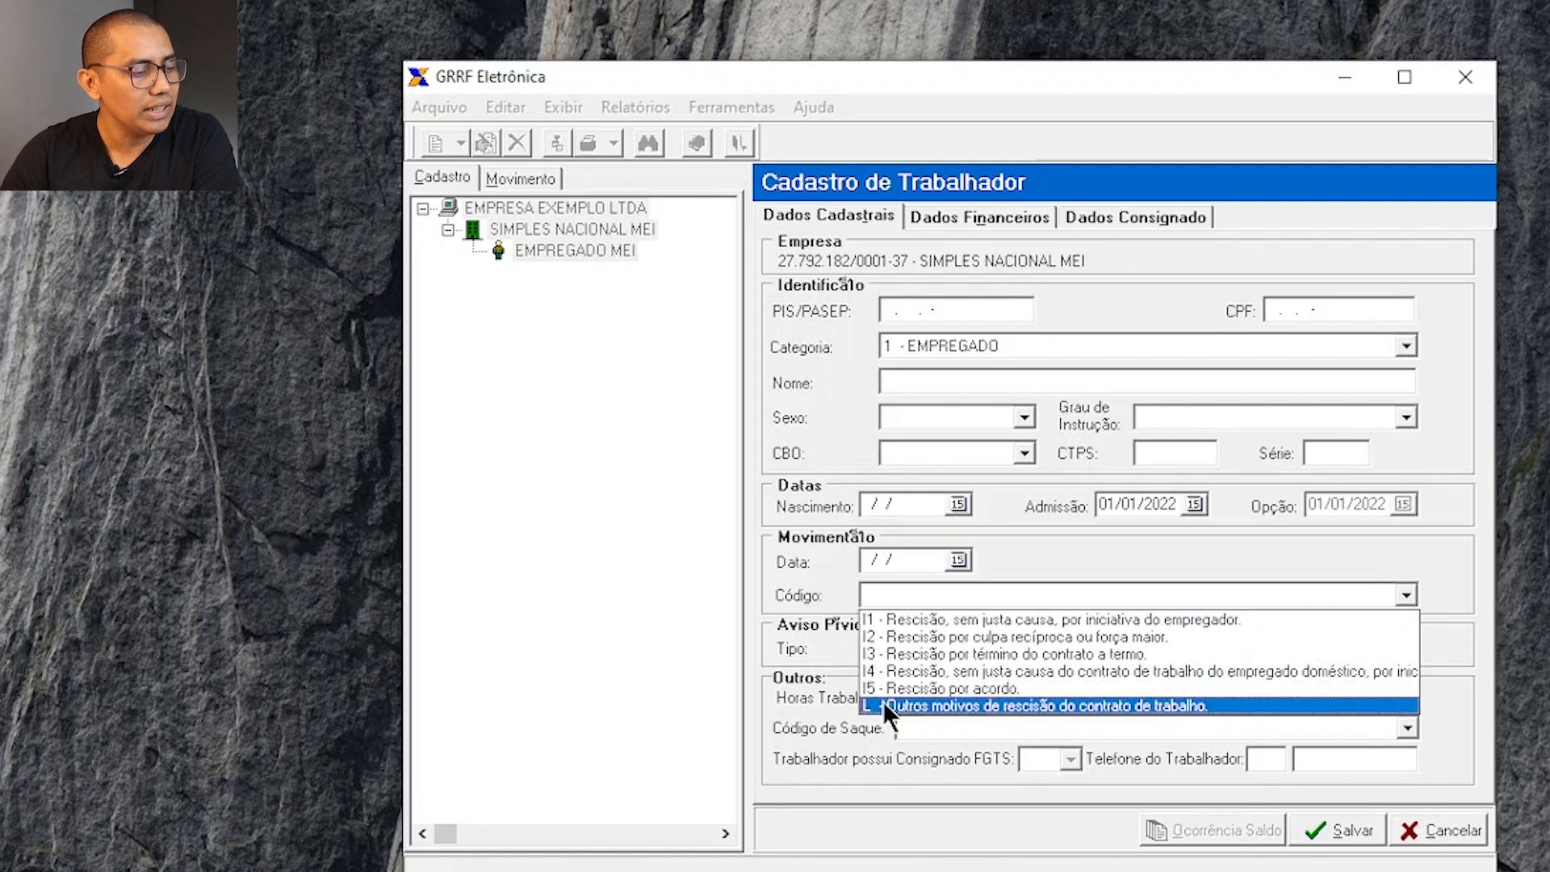
click(918, 620)
click(1188, 595)
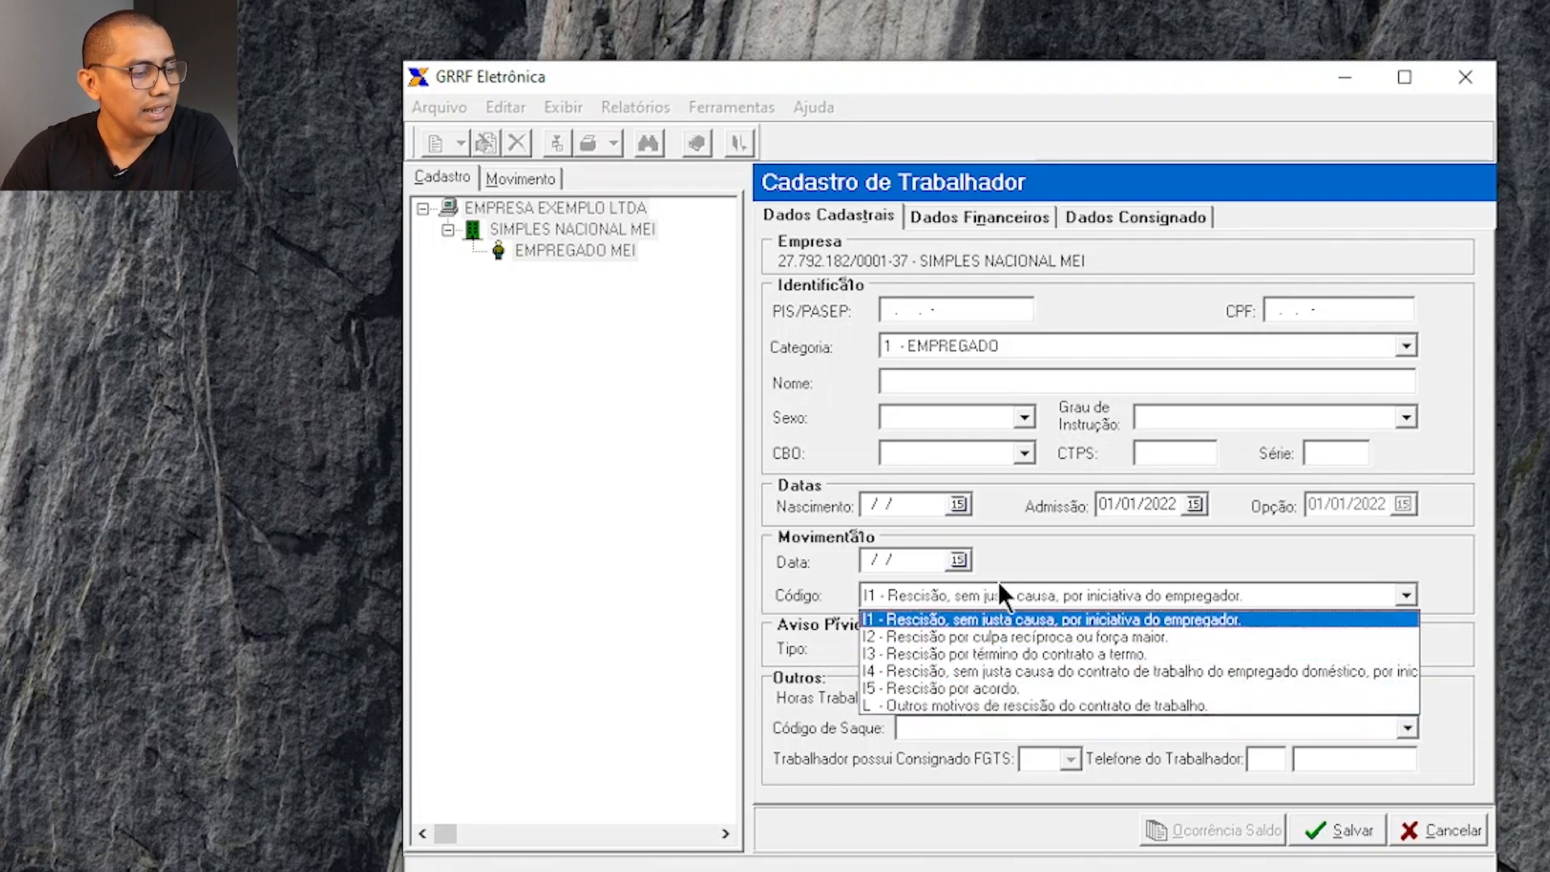
click(913, 620)
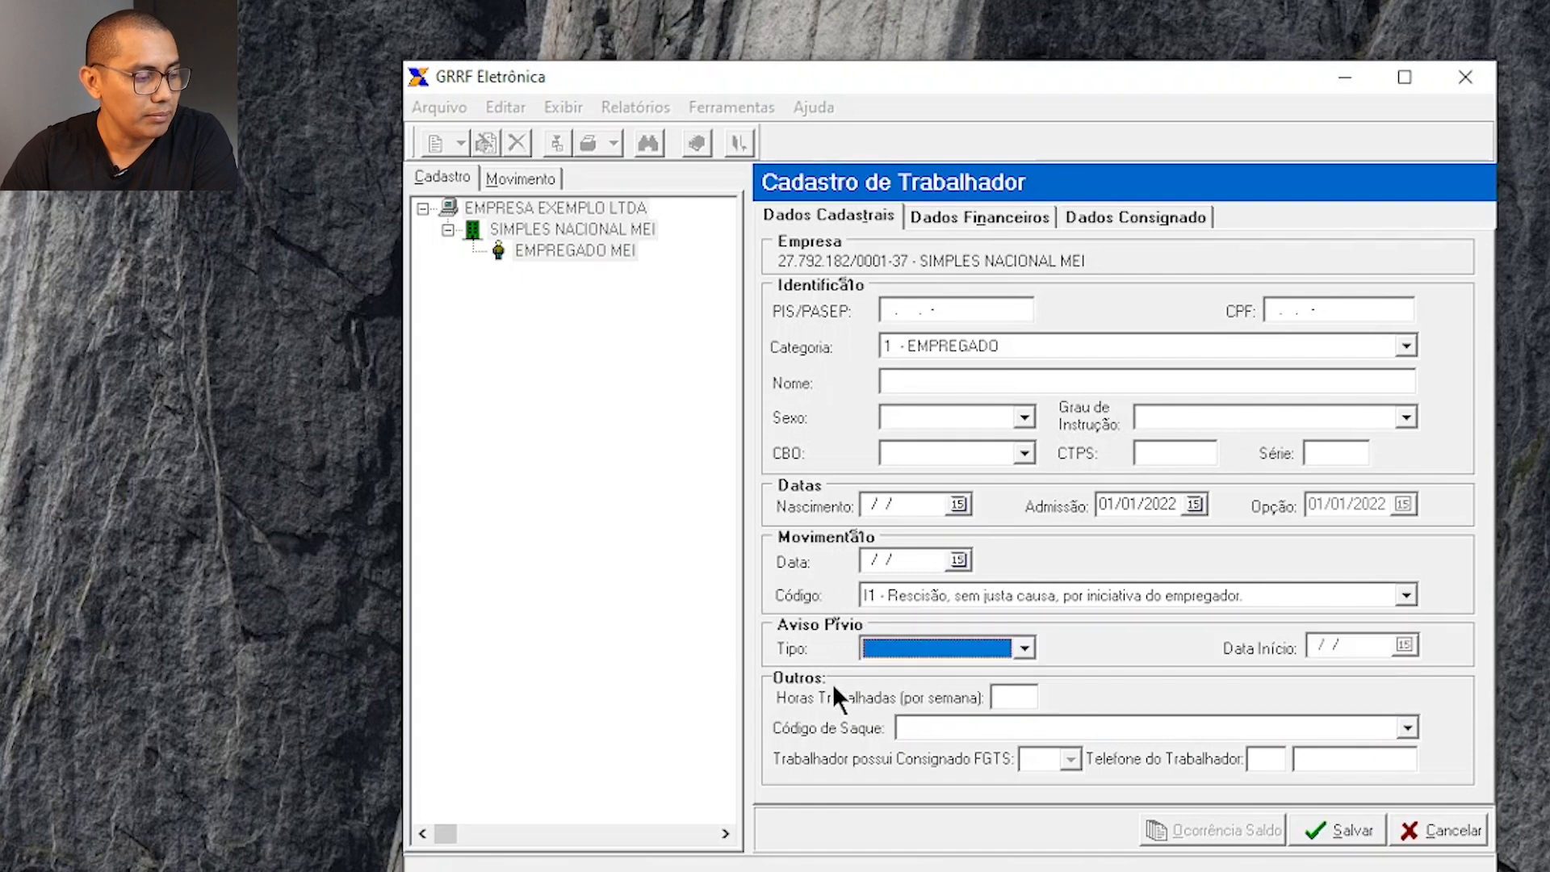
Set the worker's Aviso Prévio type to 2 - Indenizado.
click(1023, 648)
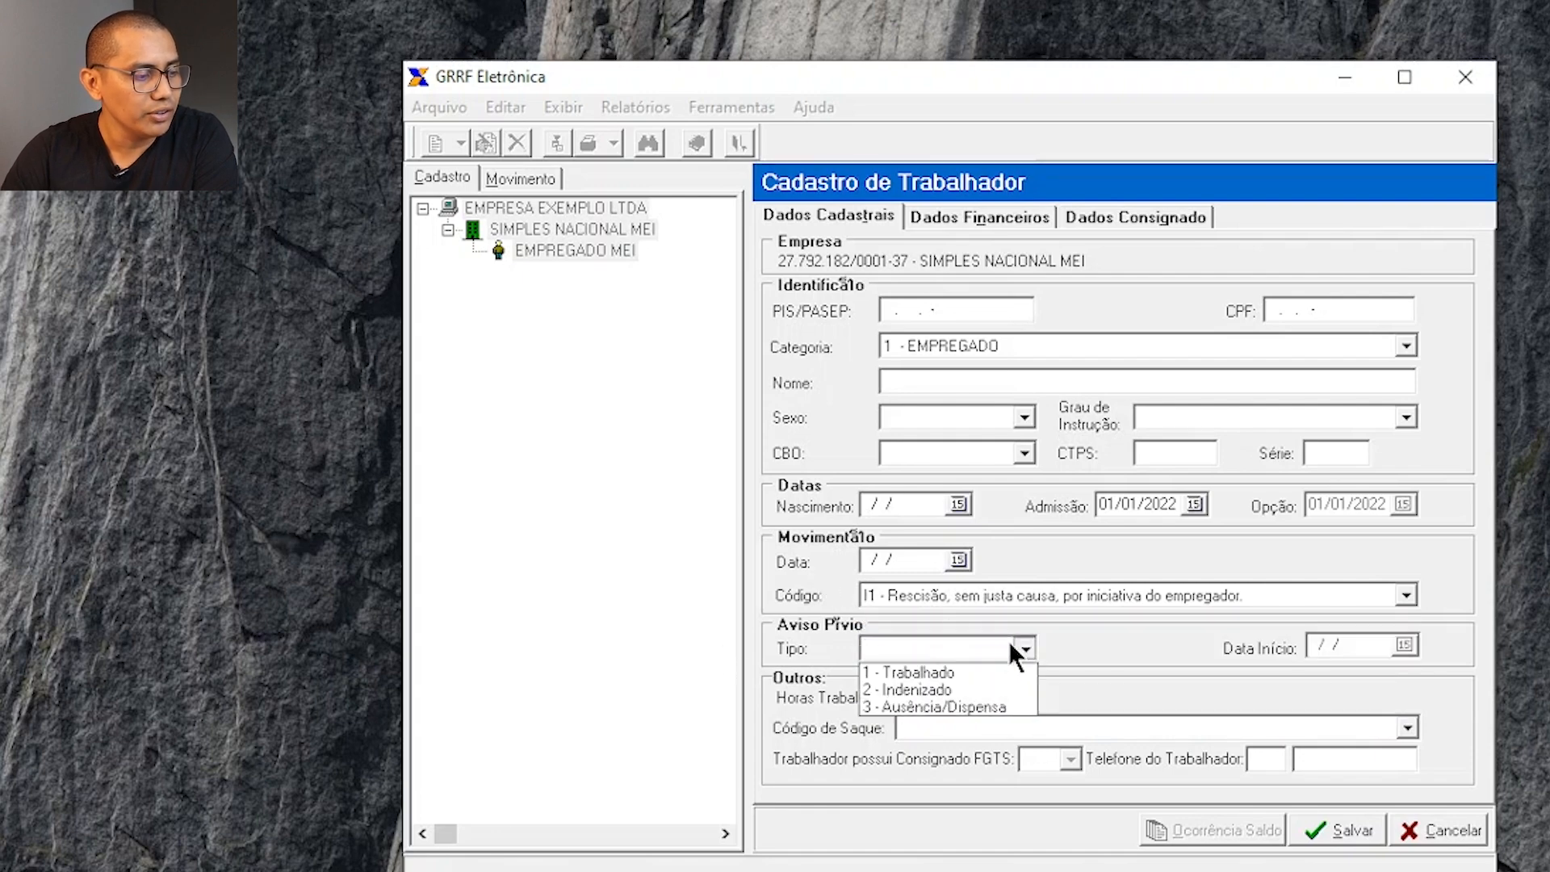
click(925, 671)
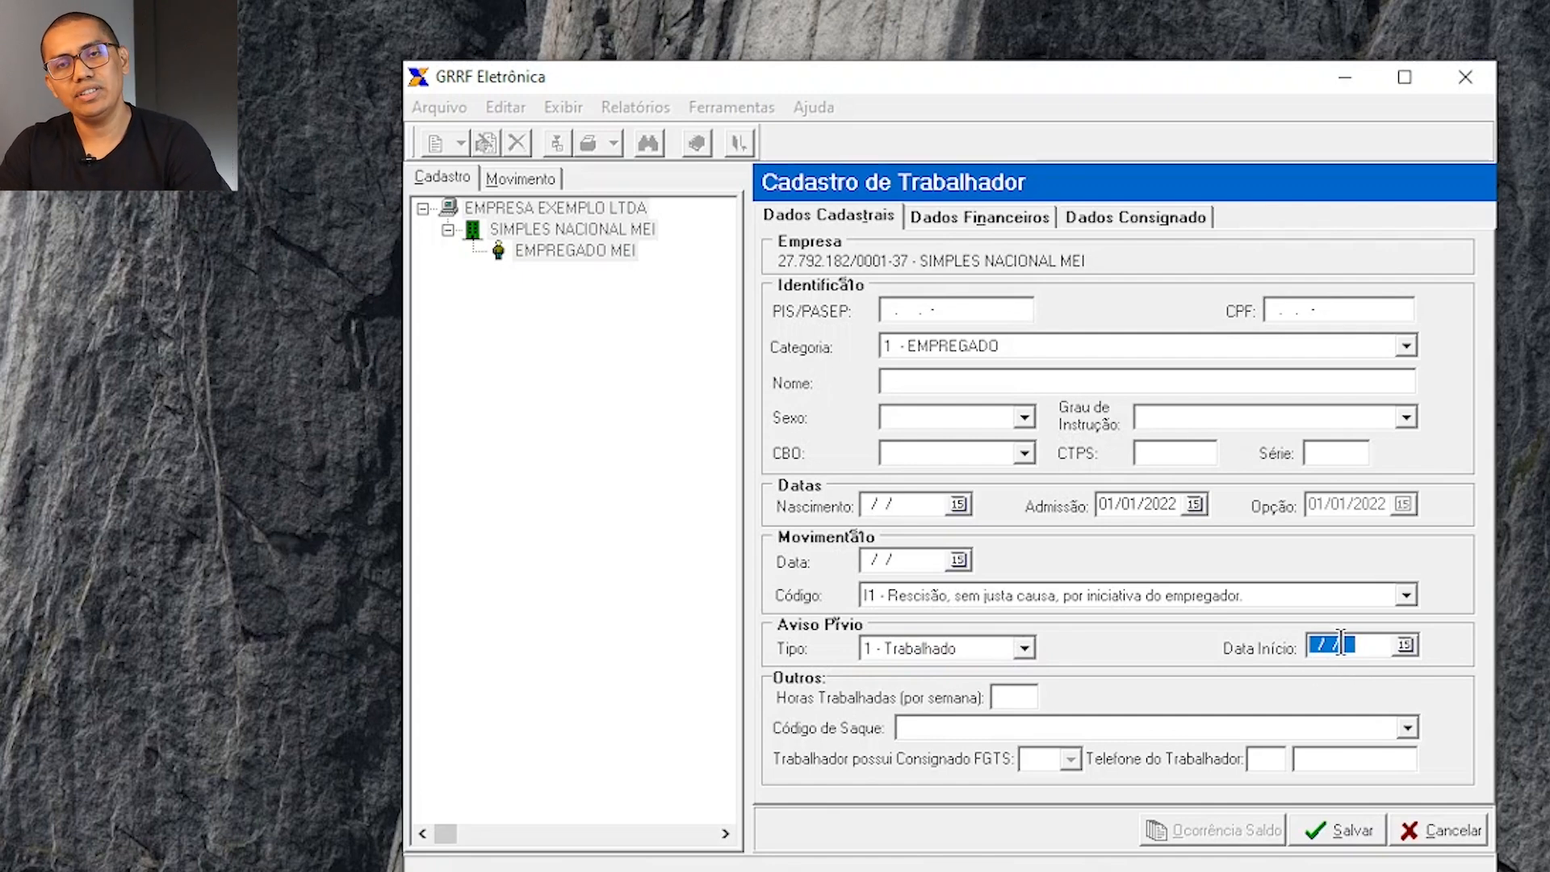
click(1316, 649)
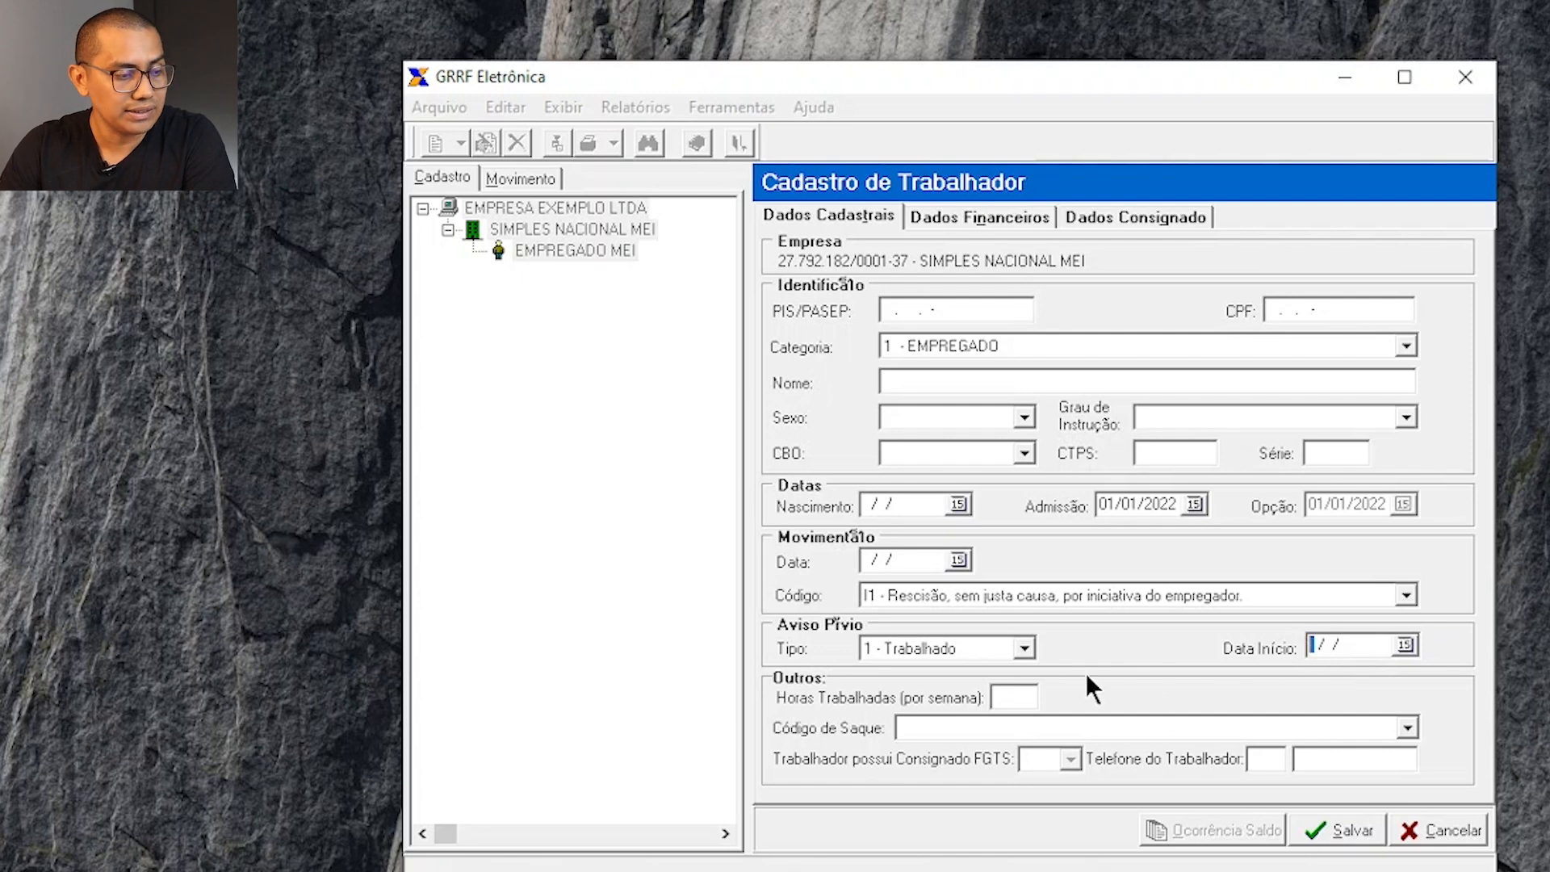
click(1024, 648)
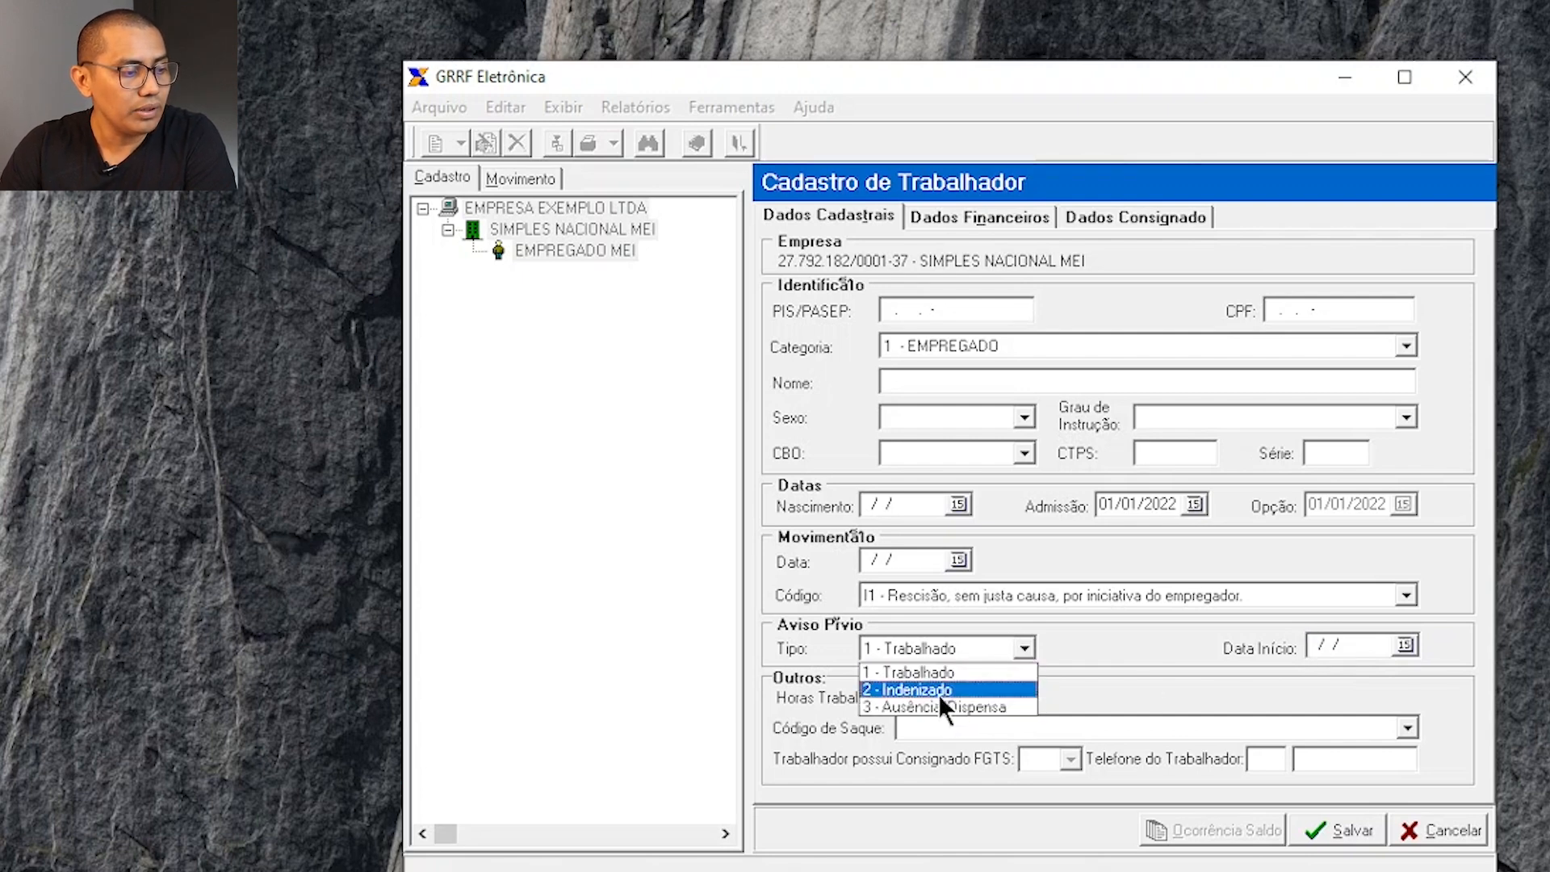
click(938, 690)
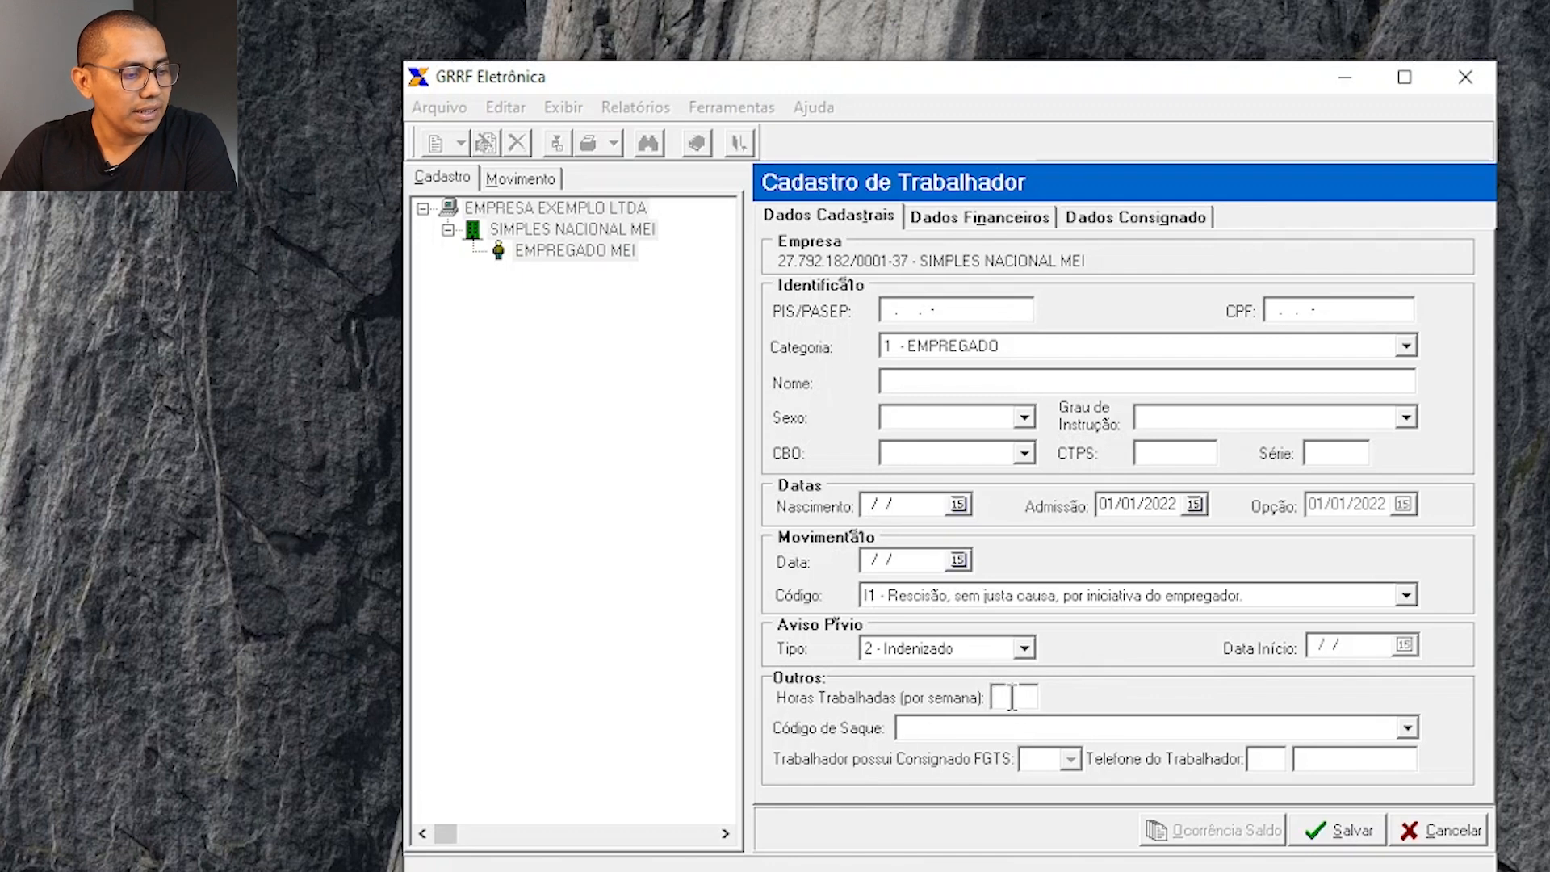
Set the new worker's withdrawal code (Código de Saque) to 01 - Despedida sem justa causa.
click(1405, 729)
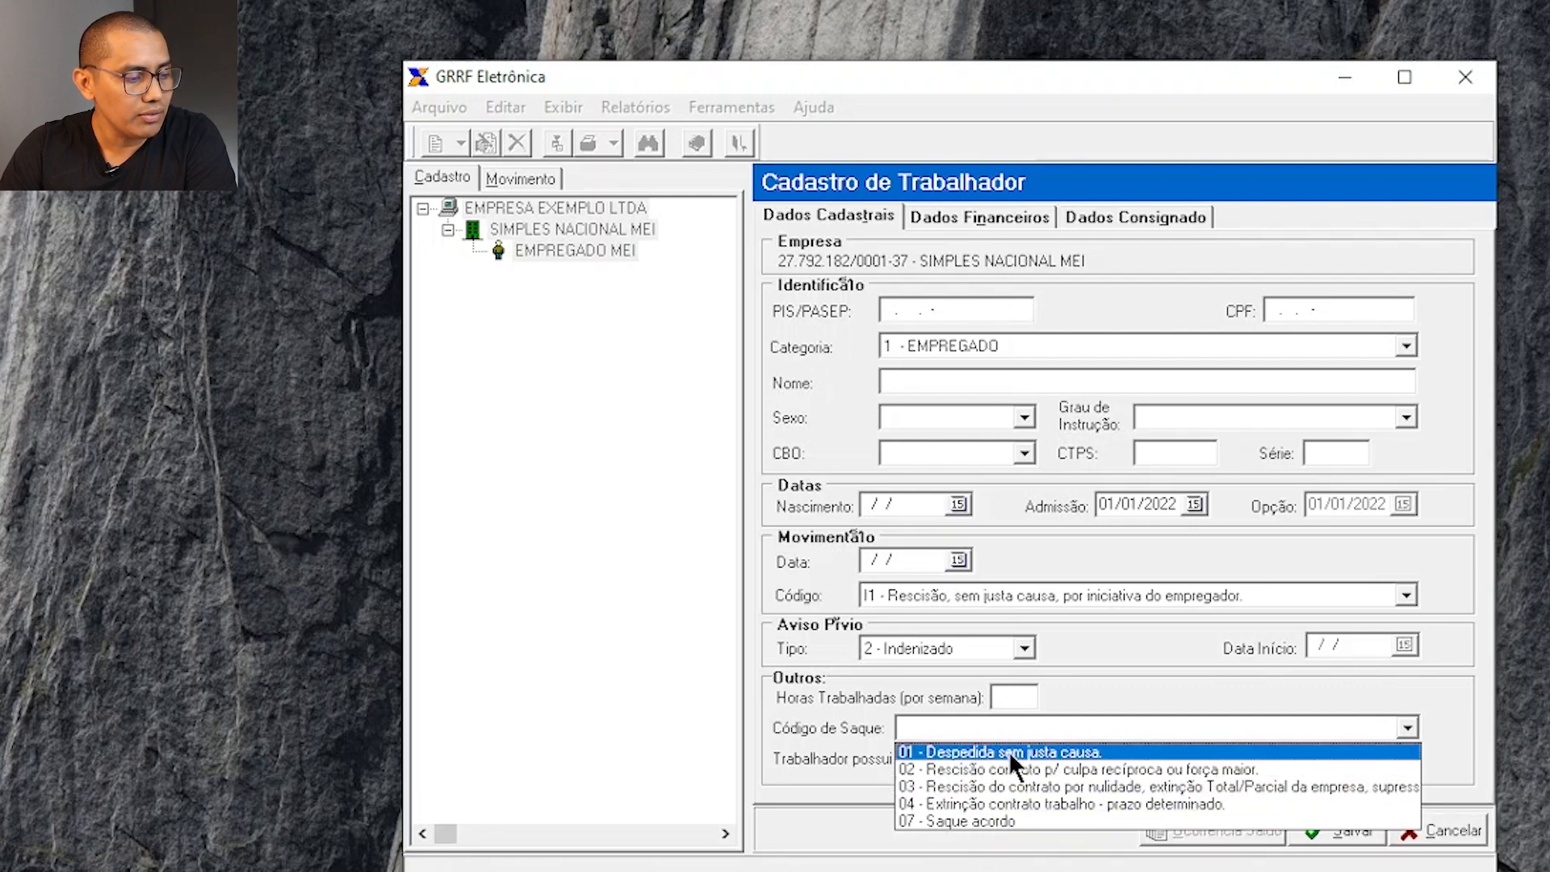
click(958, 752)
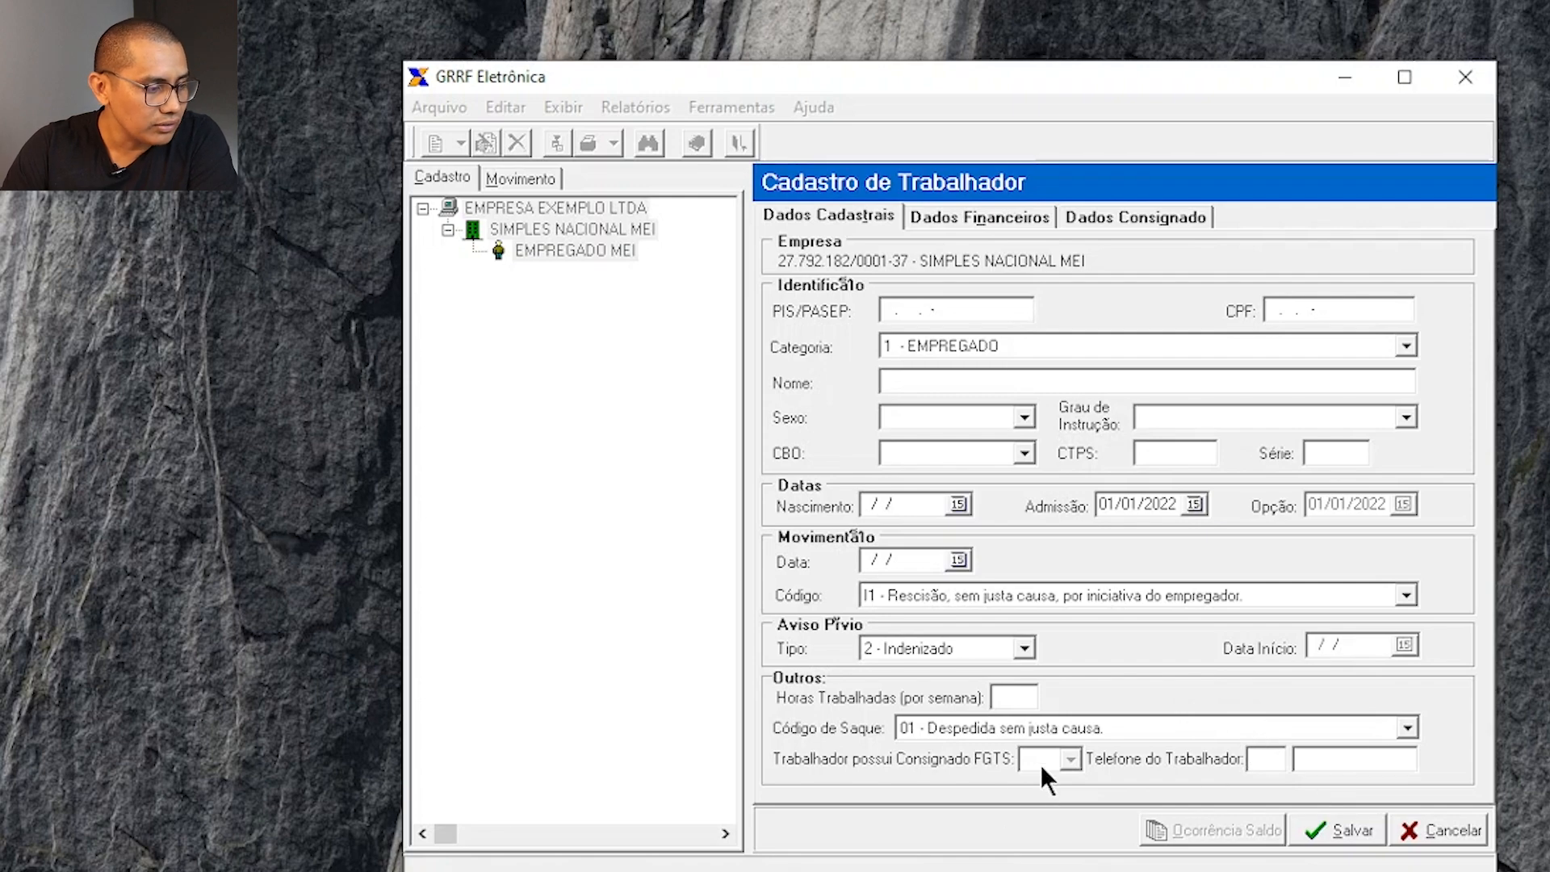
Review the new worker's financial data fields for Mês de Rescisão, Aviso Prévio Indenizado and the base value Informado pela Empresa.
click(979, 216)
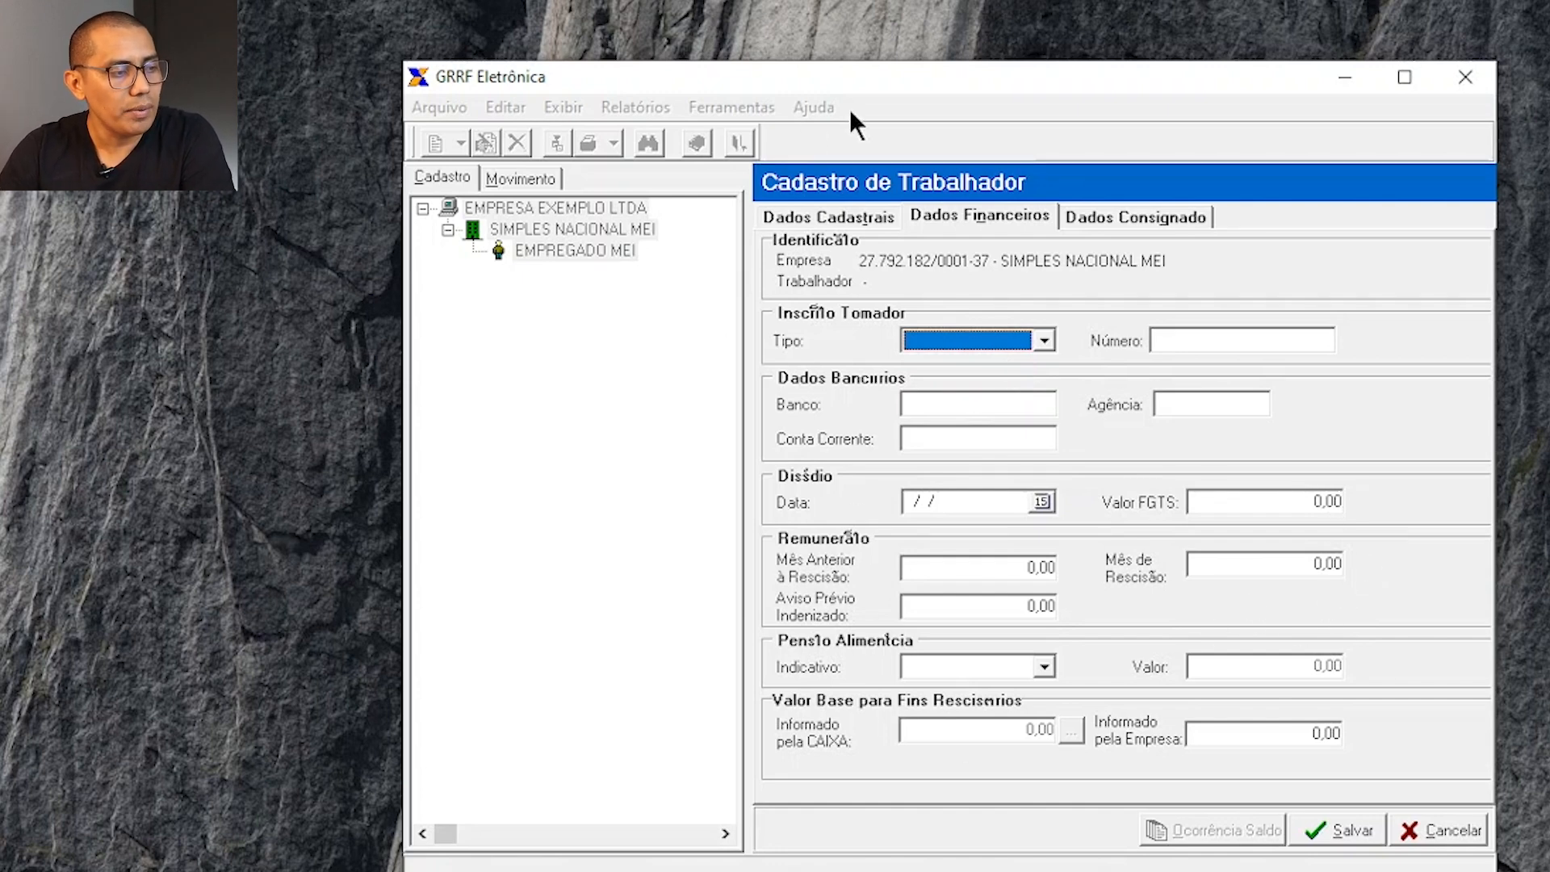
drag(854, 81, 878, 46)
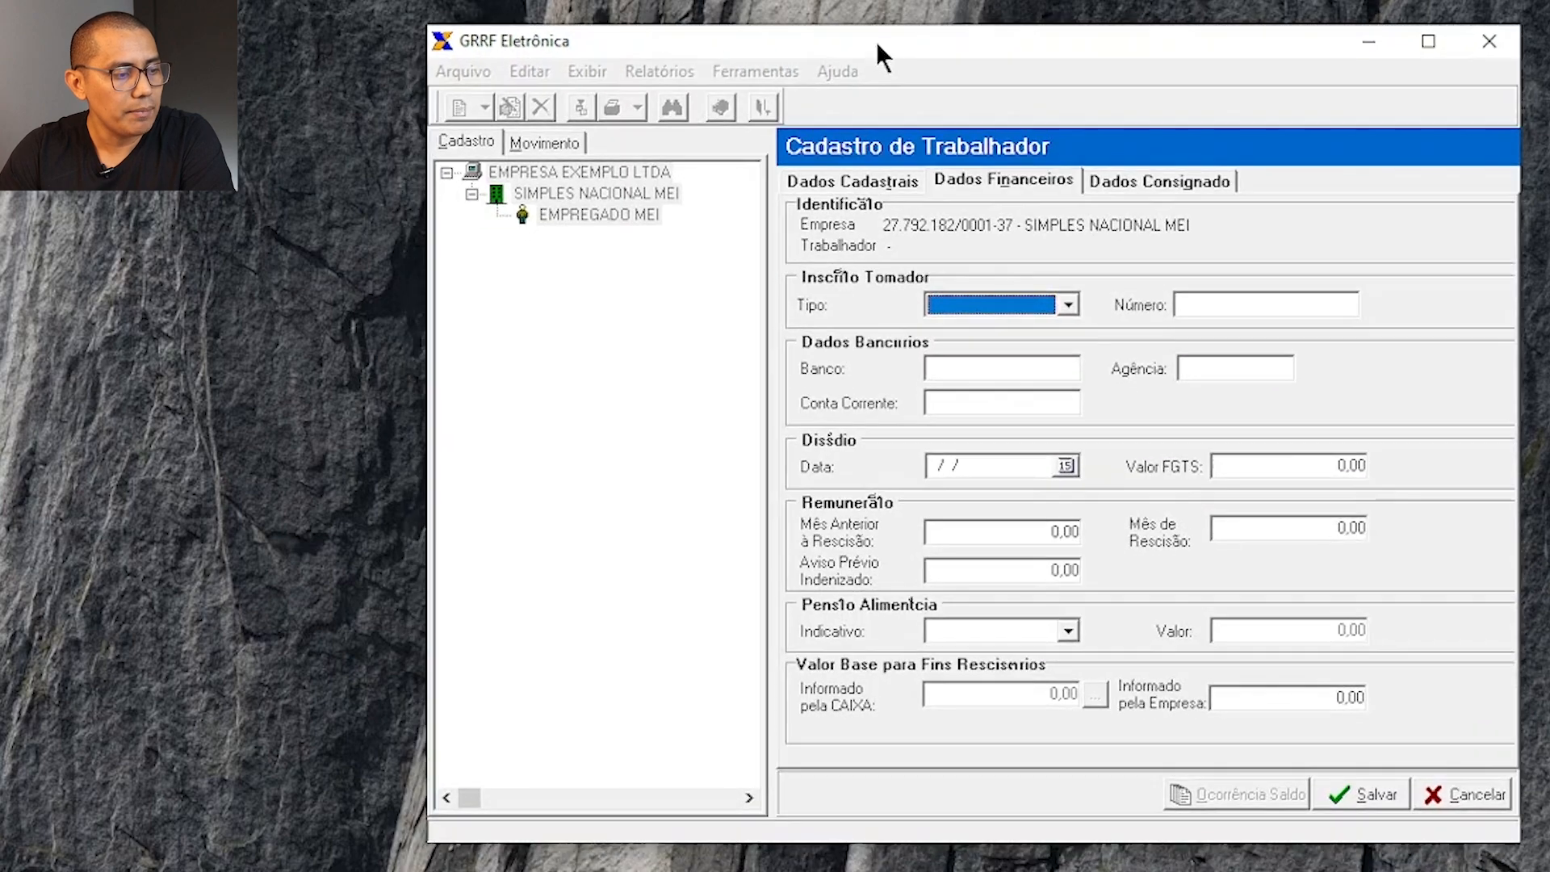
click(1317, 526)
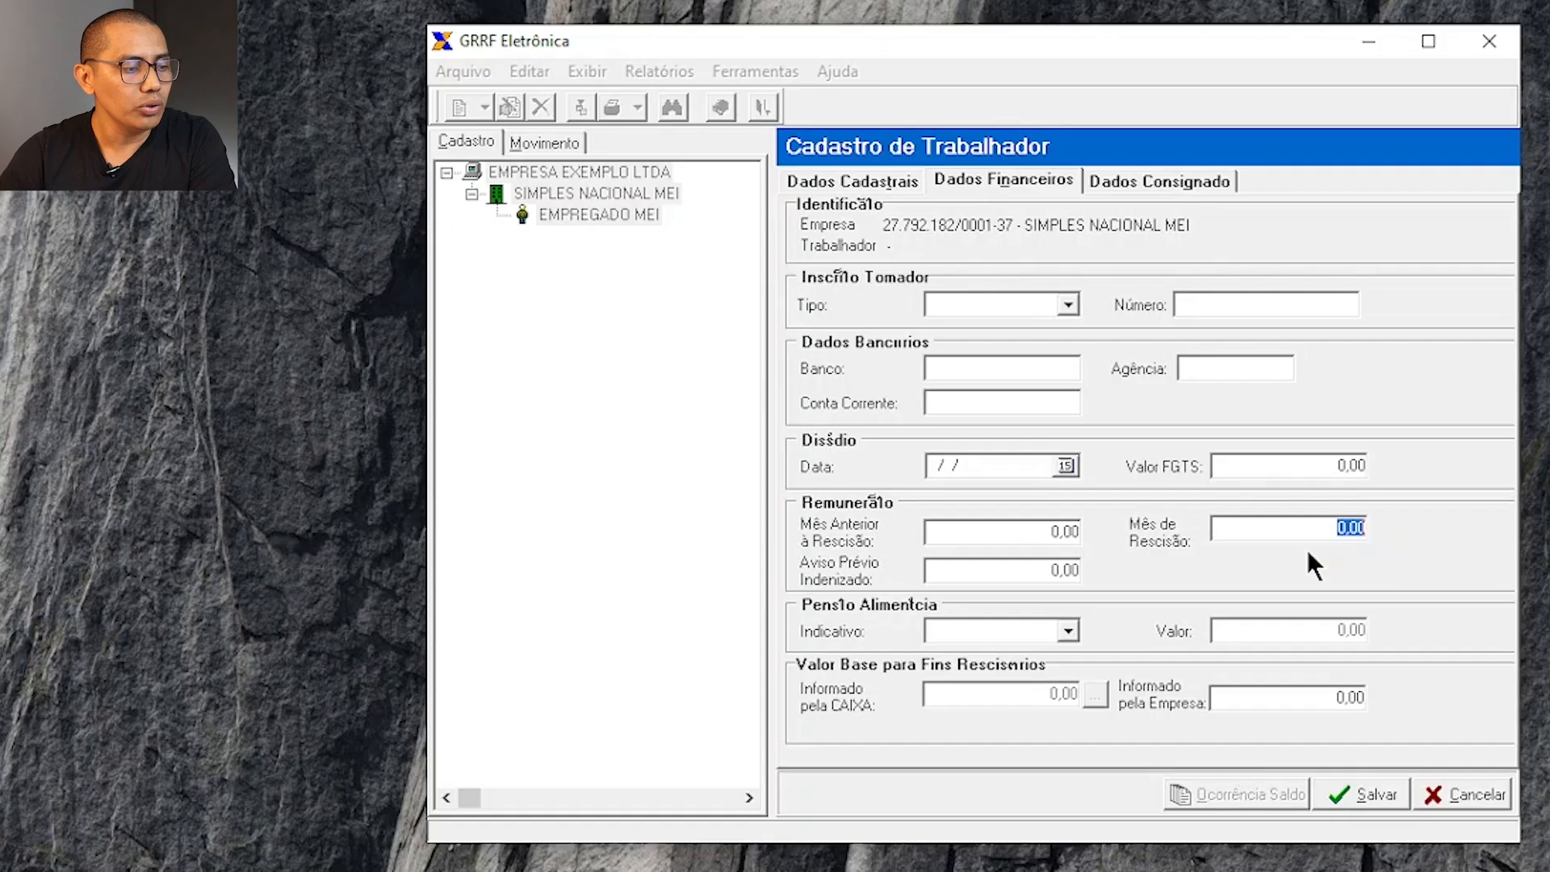
click(1019, 574)
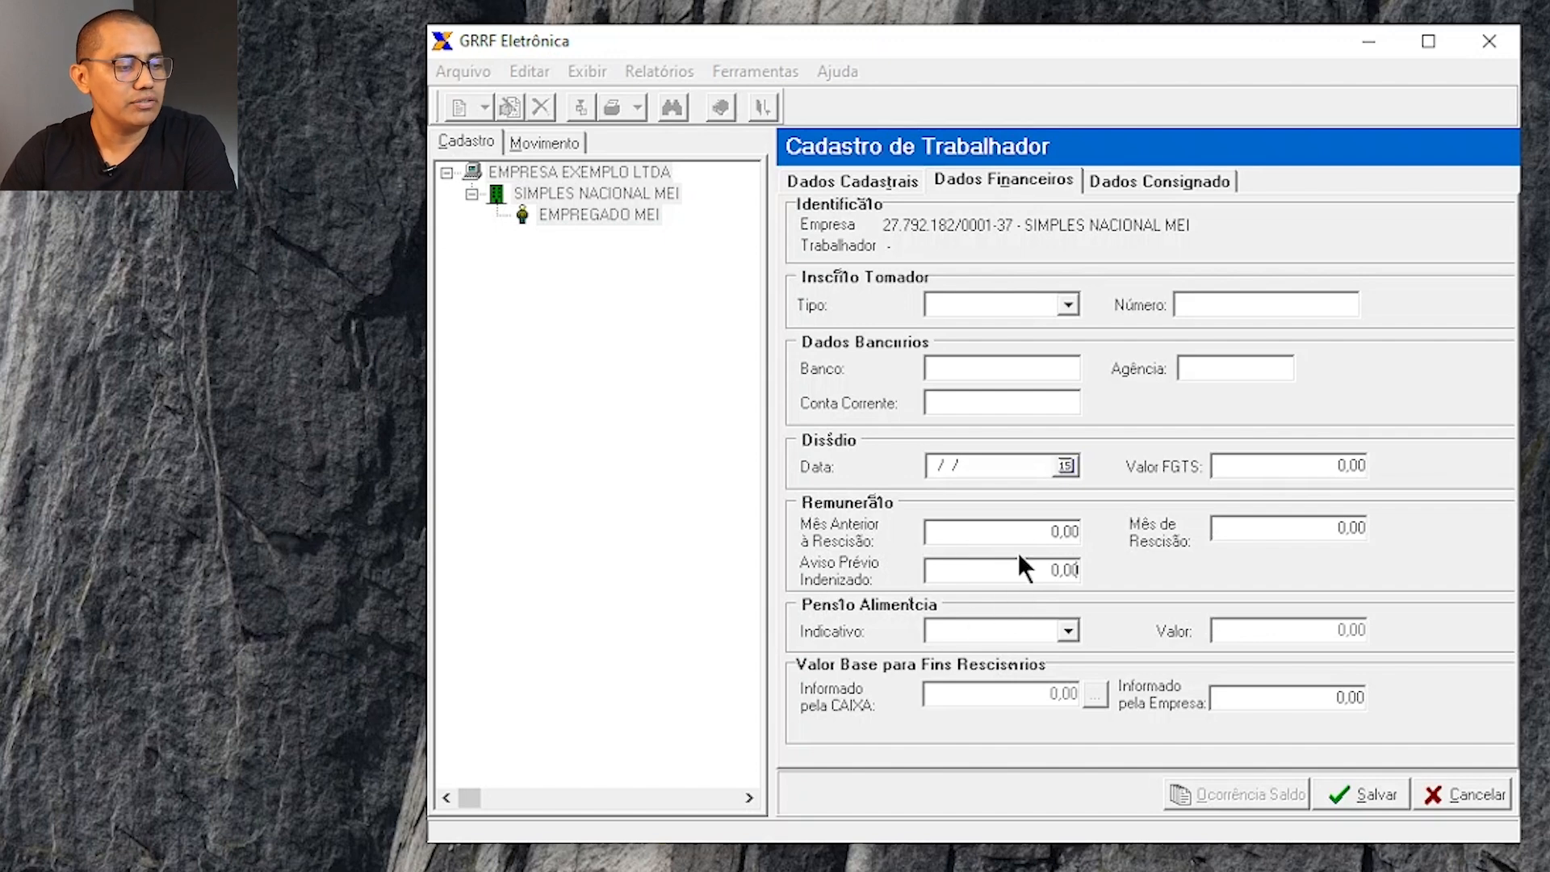
double_click(1020, 573)
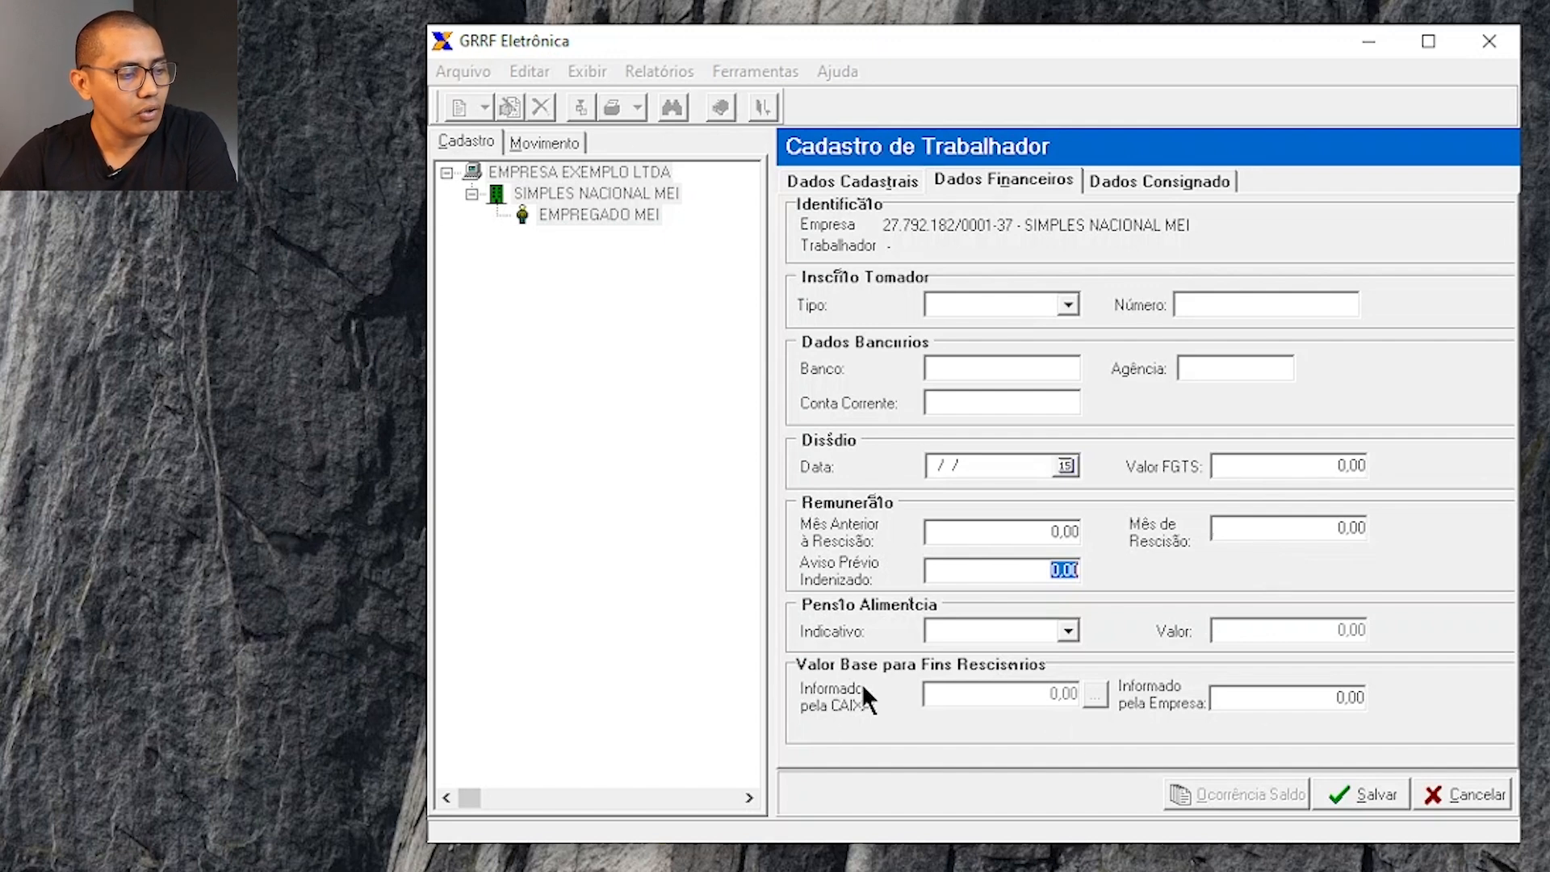
click(1299, 699)
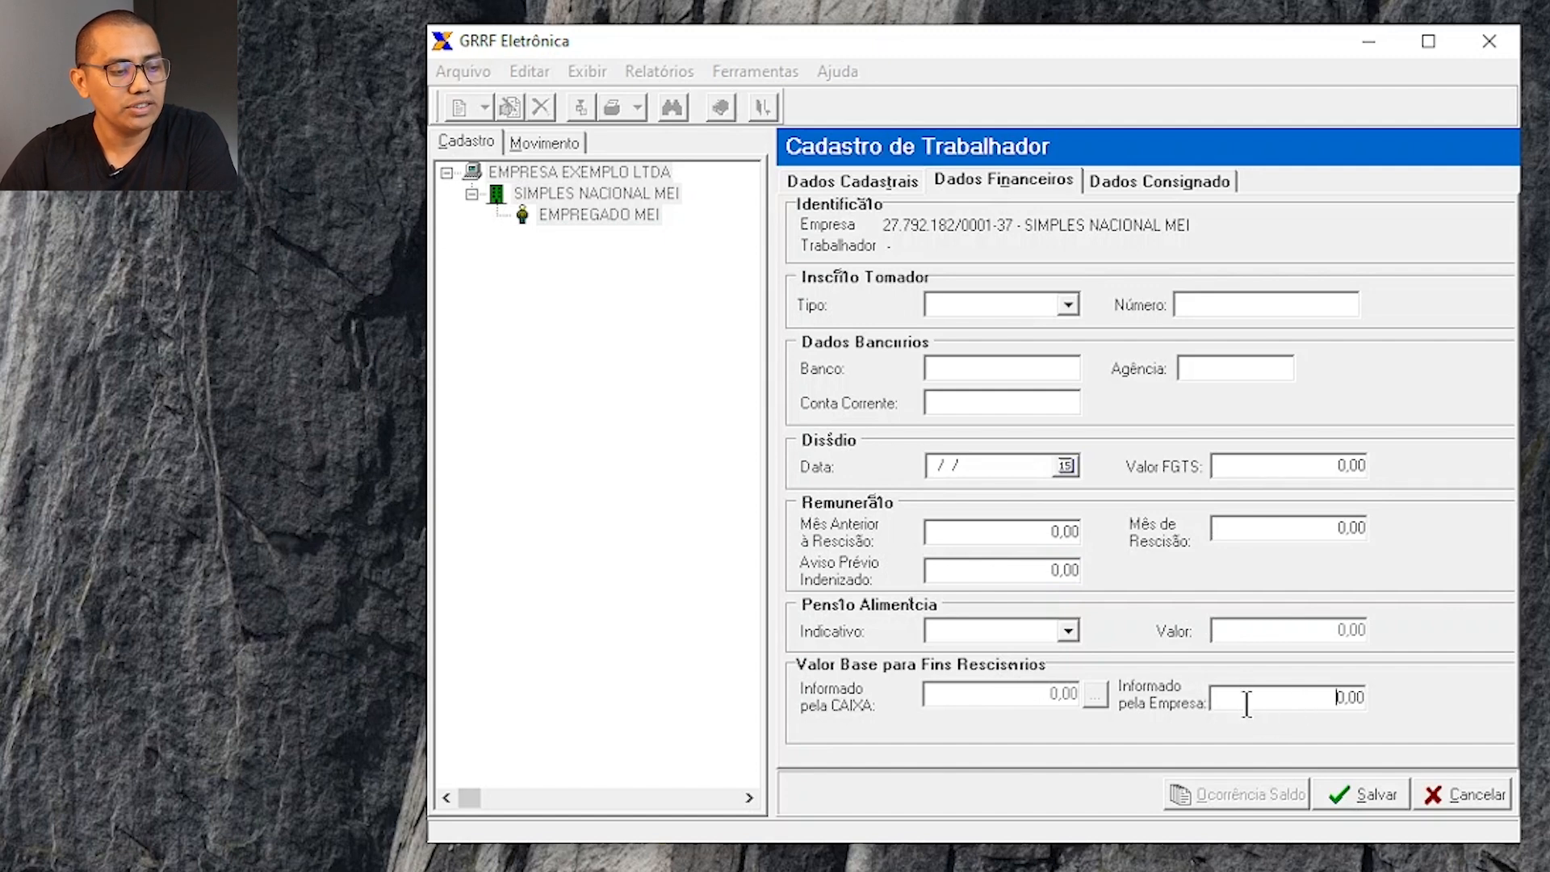
drag(1272, 701, 1361, 717)
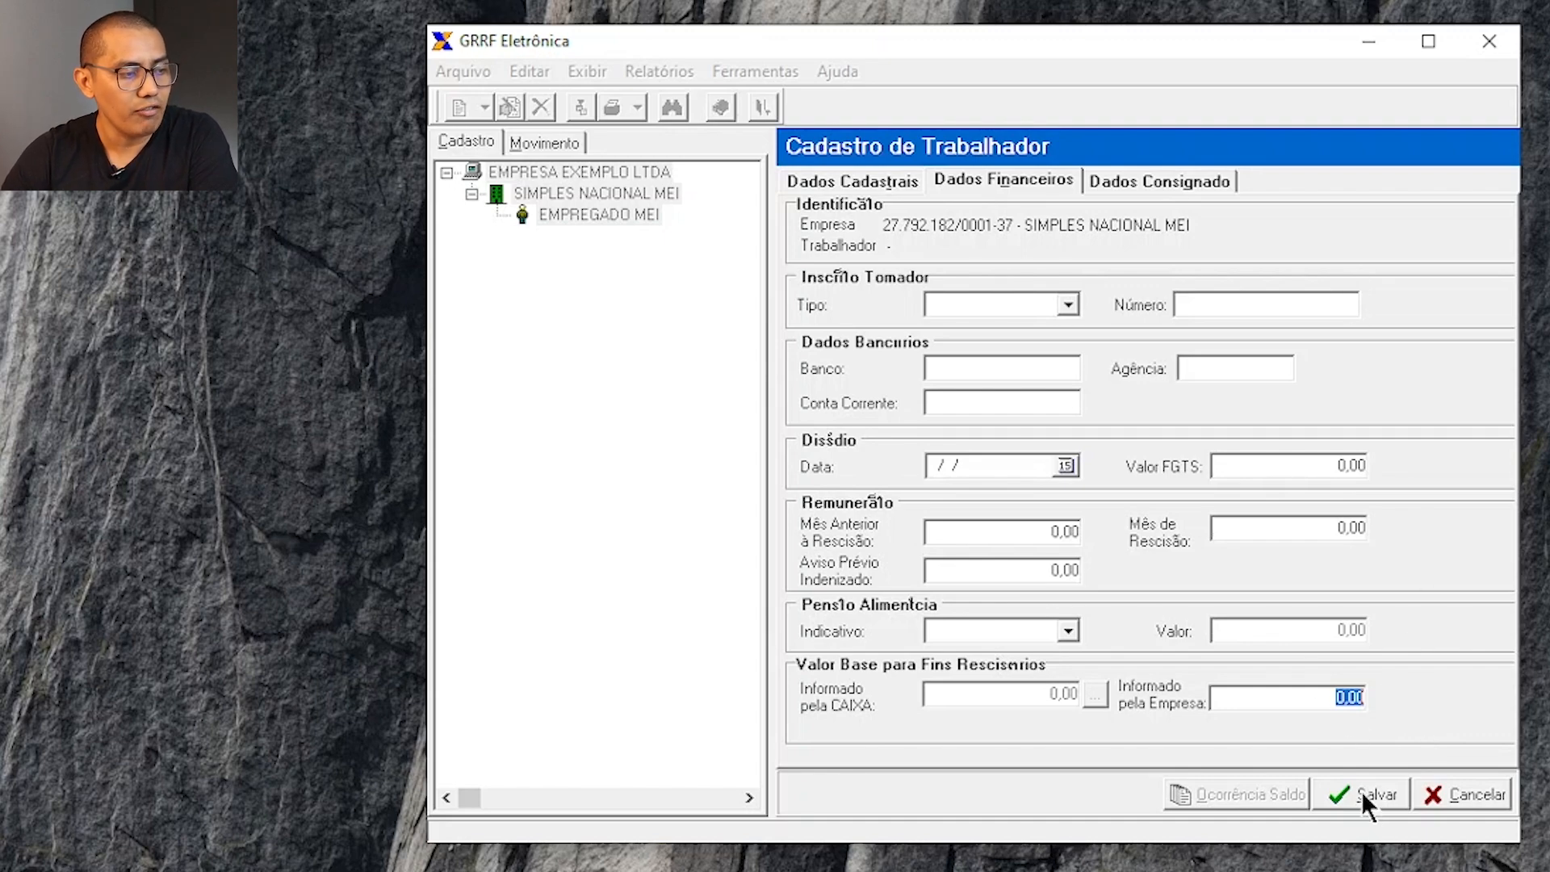
Change the new worker's Aviso Prévio type to 1 - Trabalhado.
click(831, 178)
click(1011, 613)
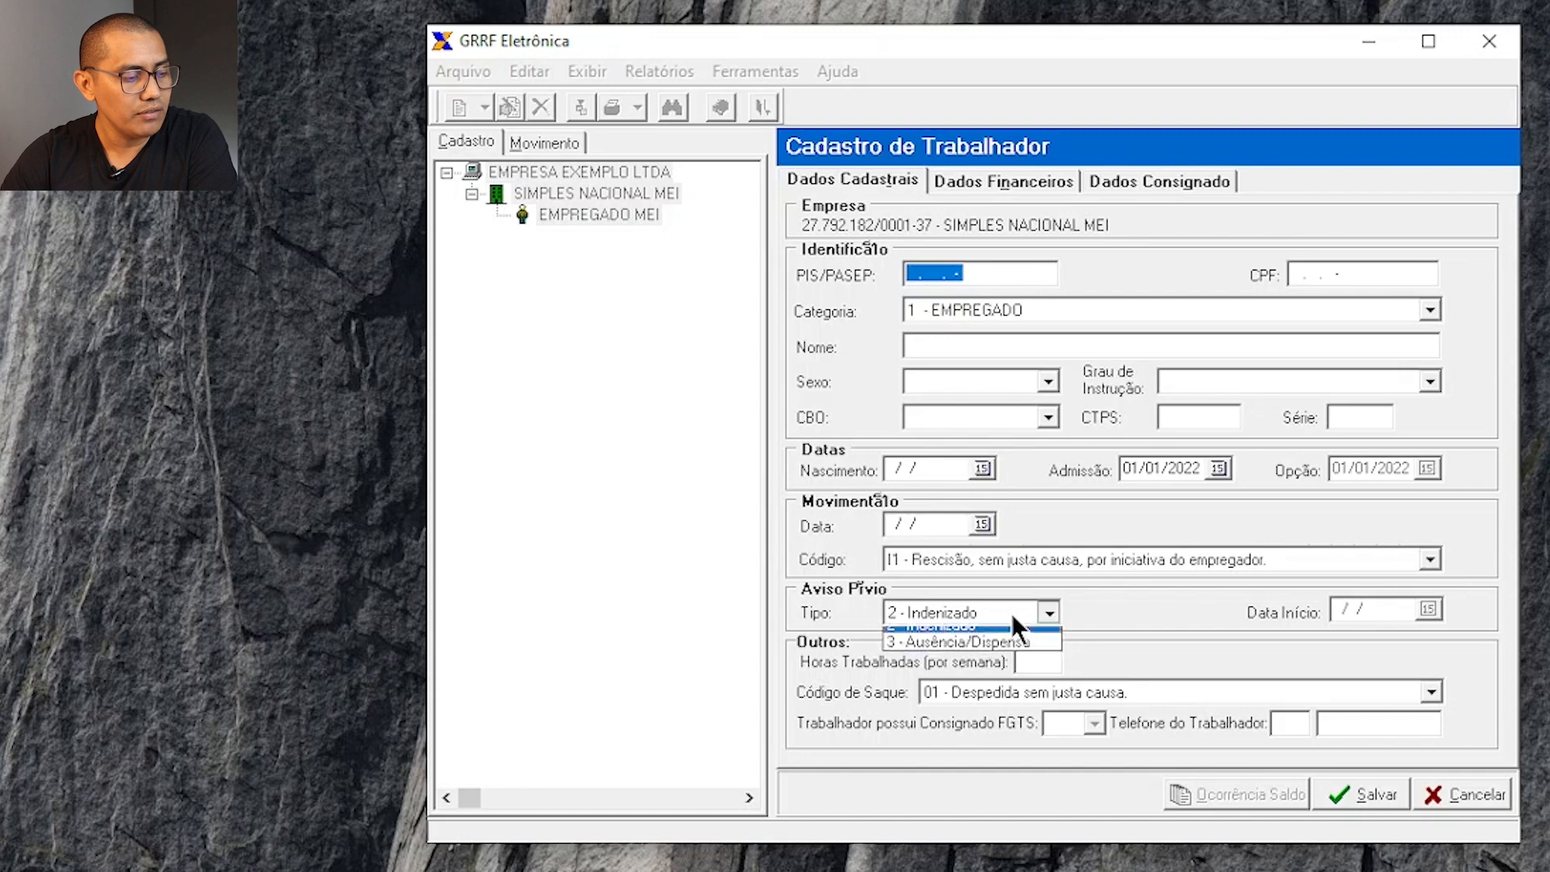
click(948, 636)
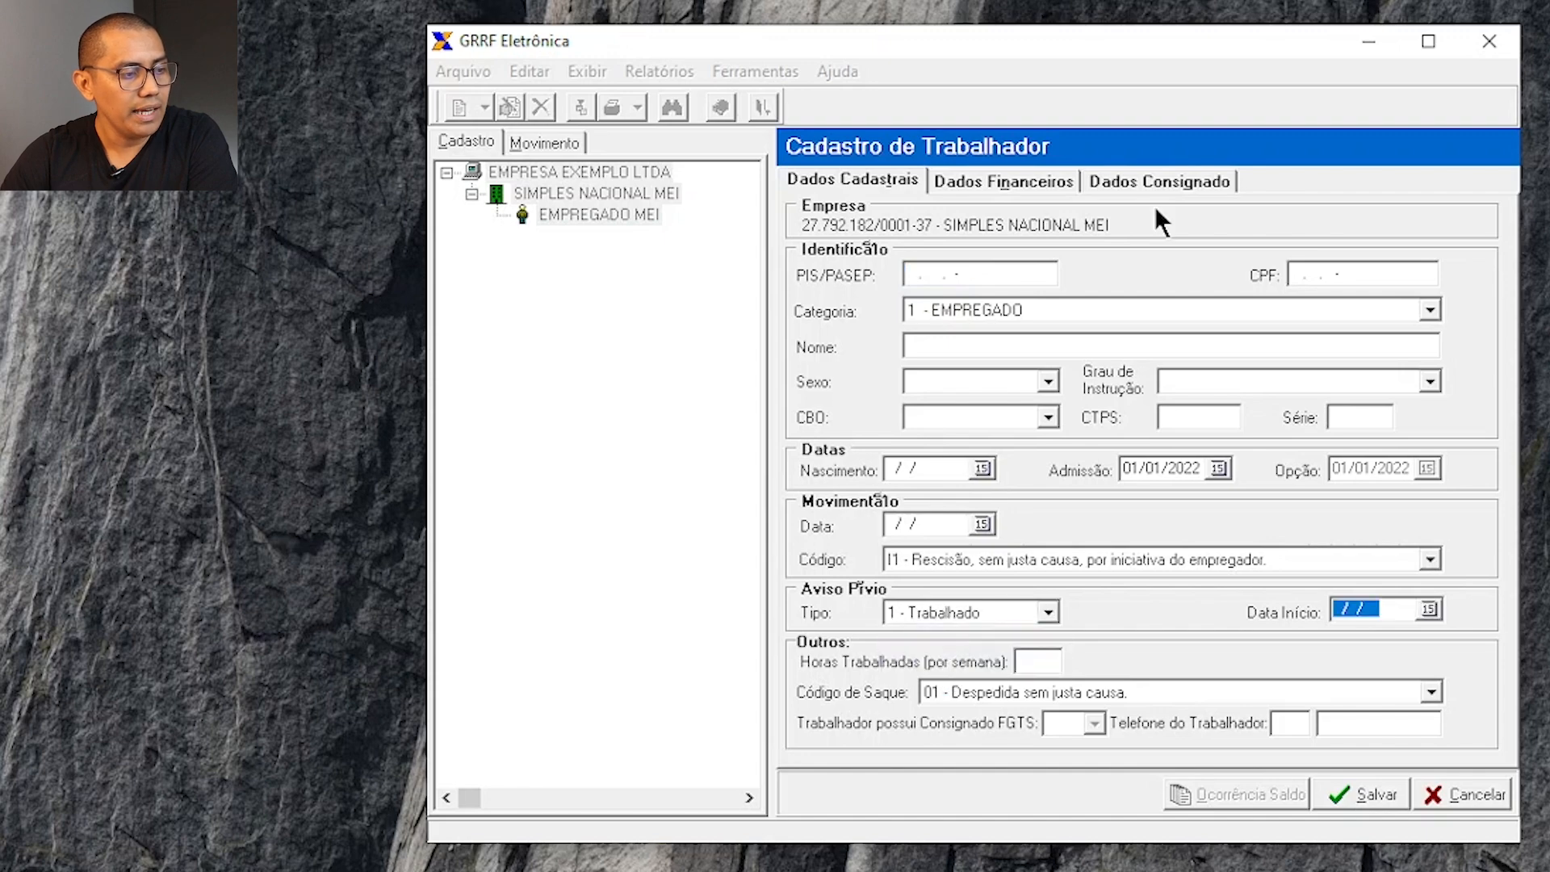
Check the Mês de Rescisão remuneration field in the new worker's financial data and cancel the new record.
click(1039, 178)
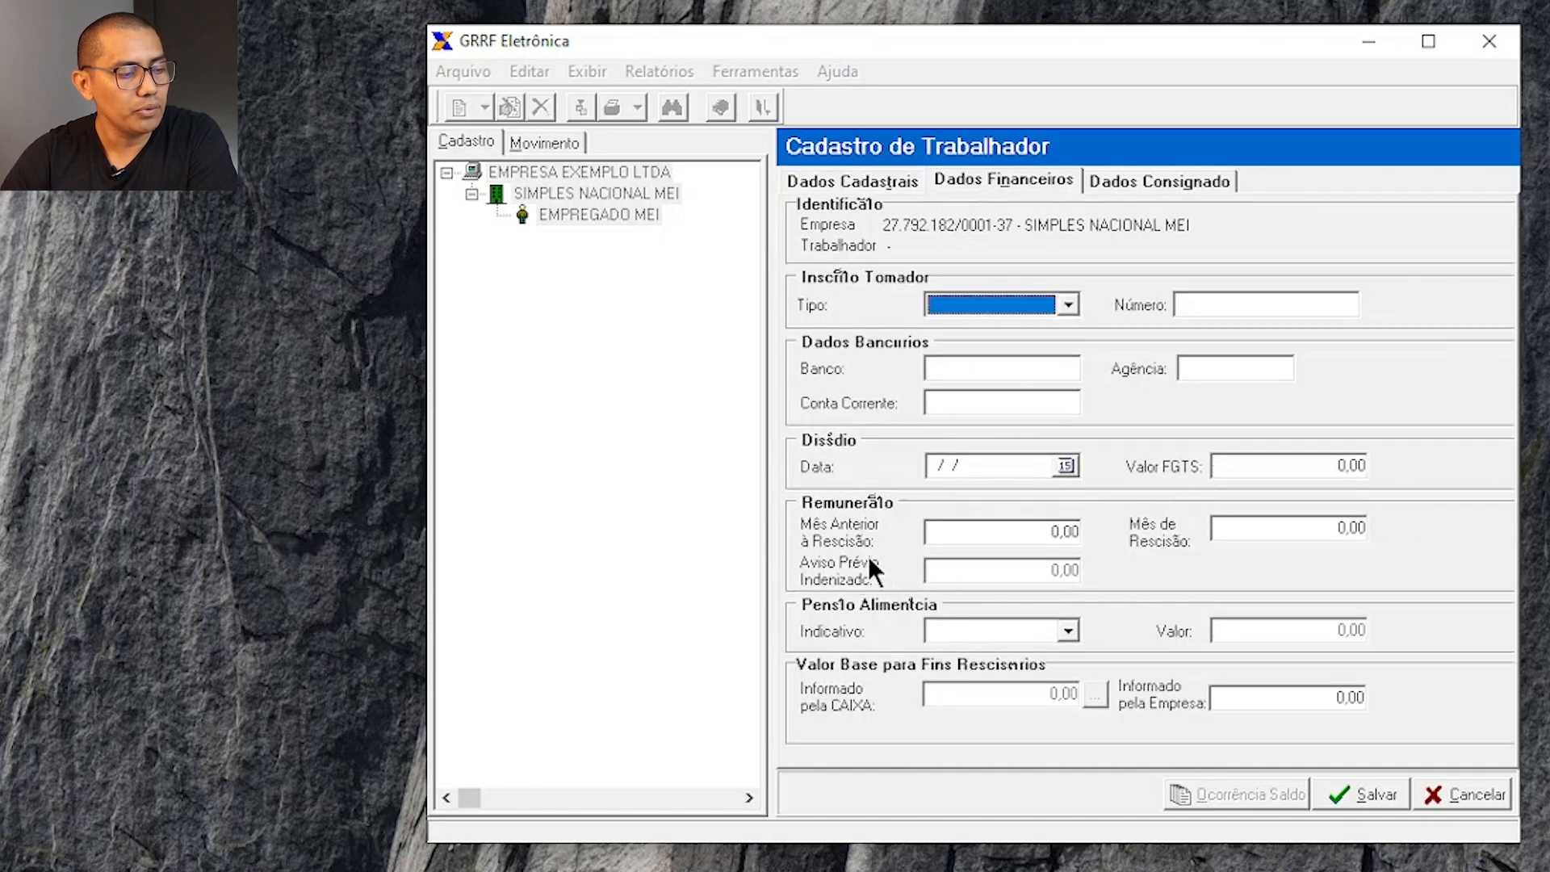
click(1297, 525)
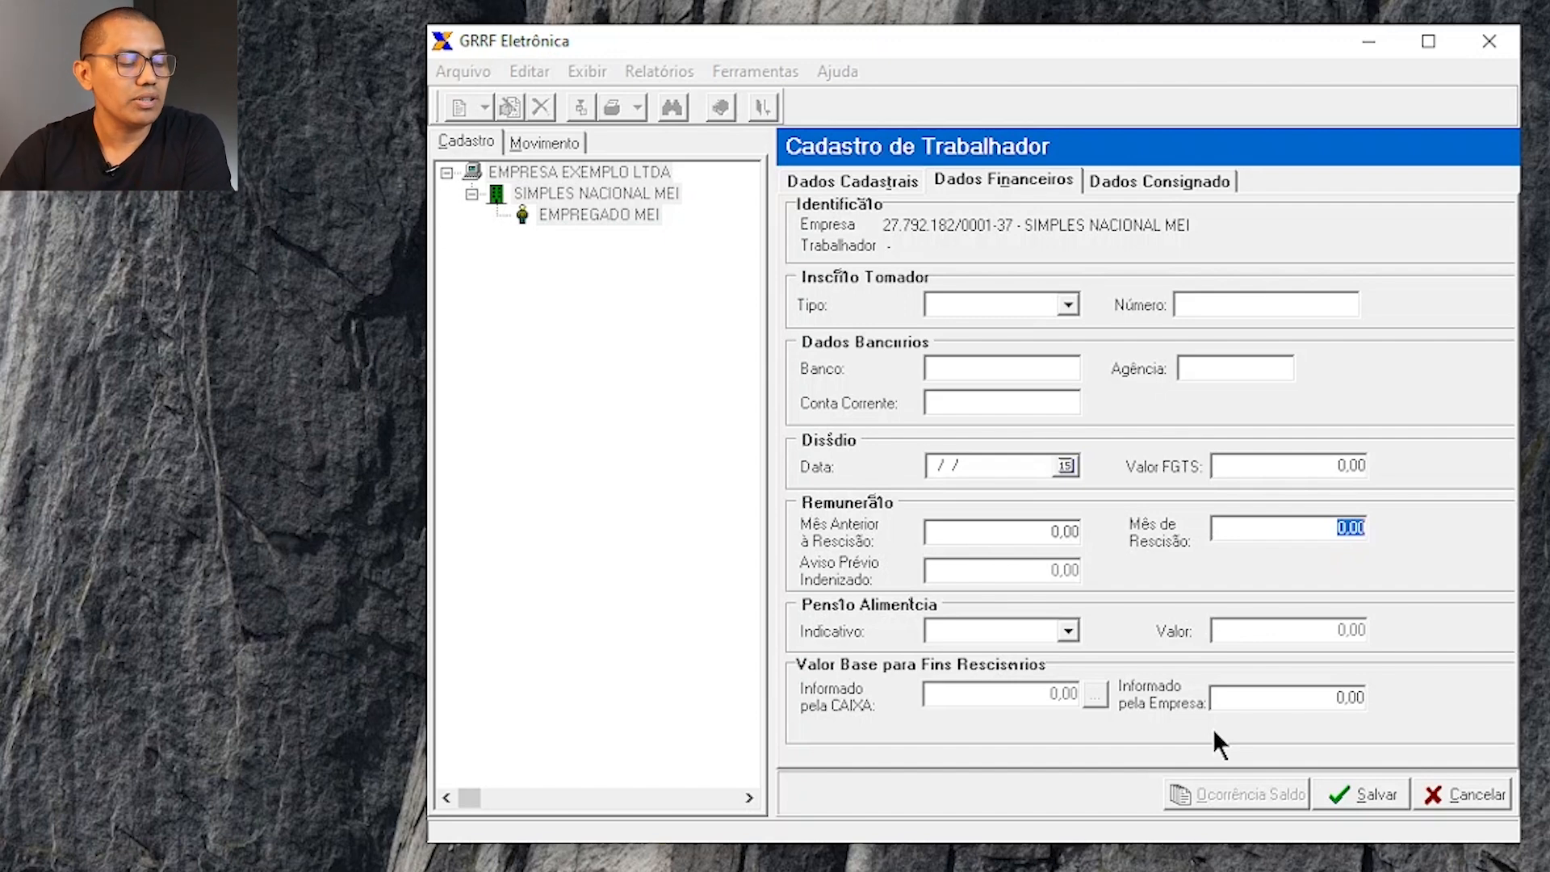
click(1253, 528)
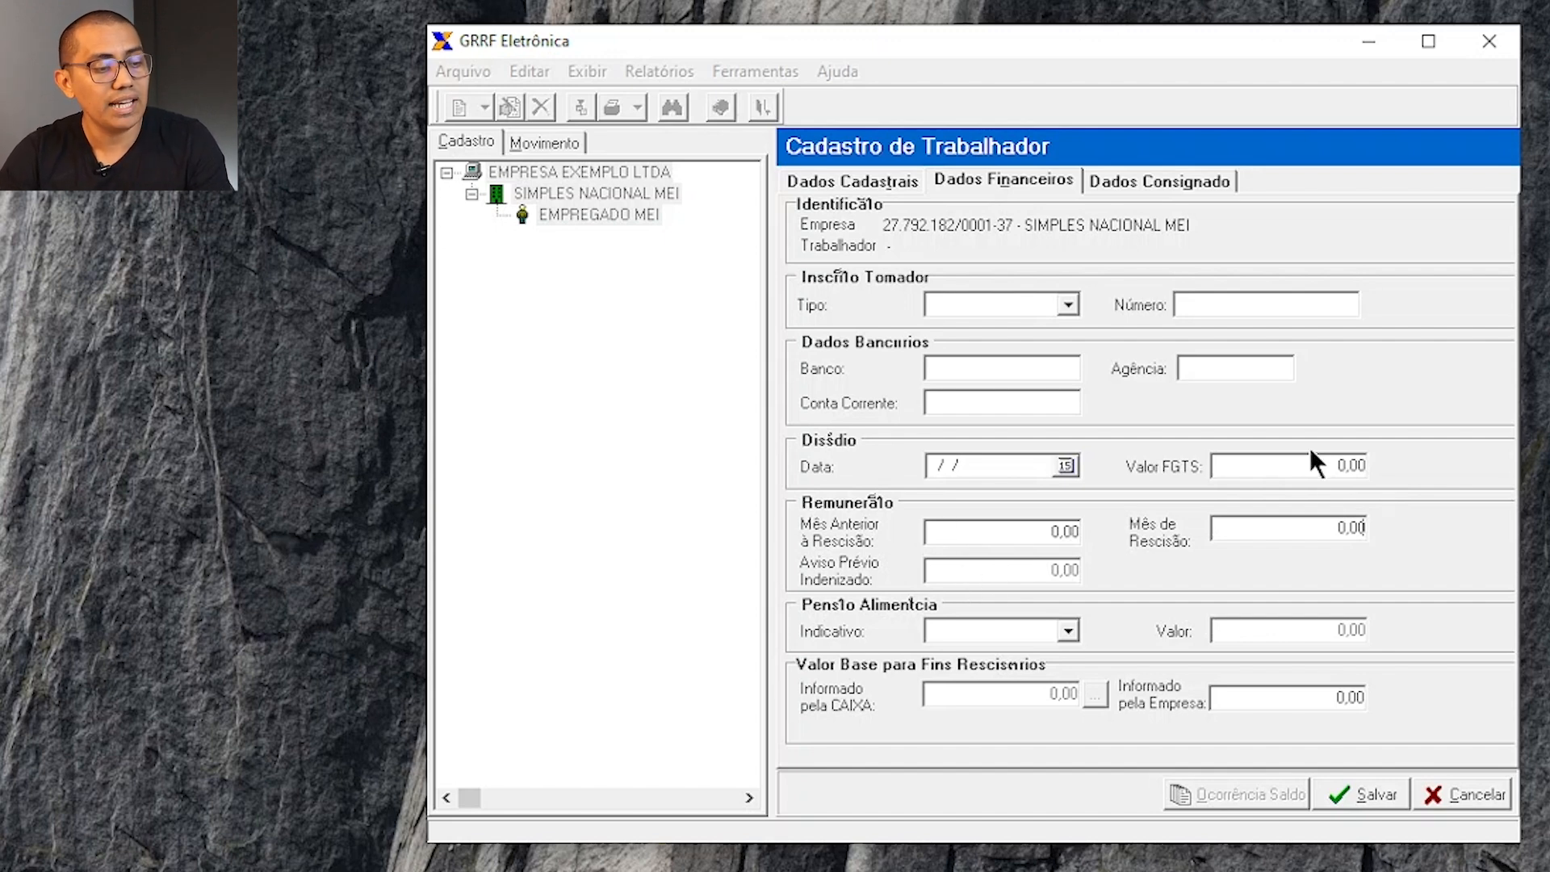
drag(1281, 529, 1469, 531)
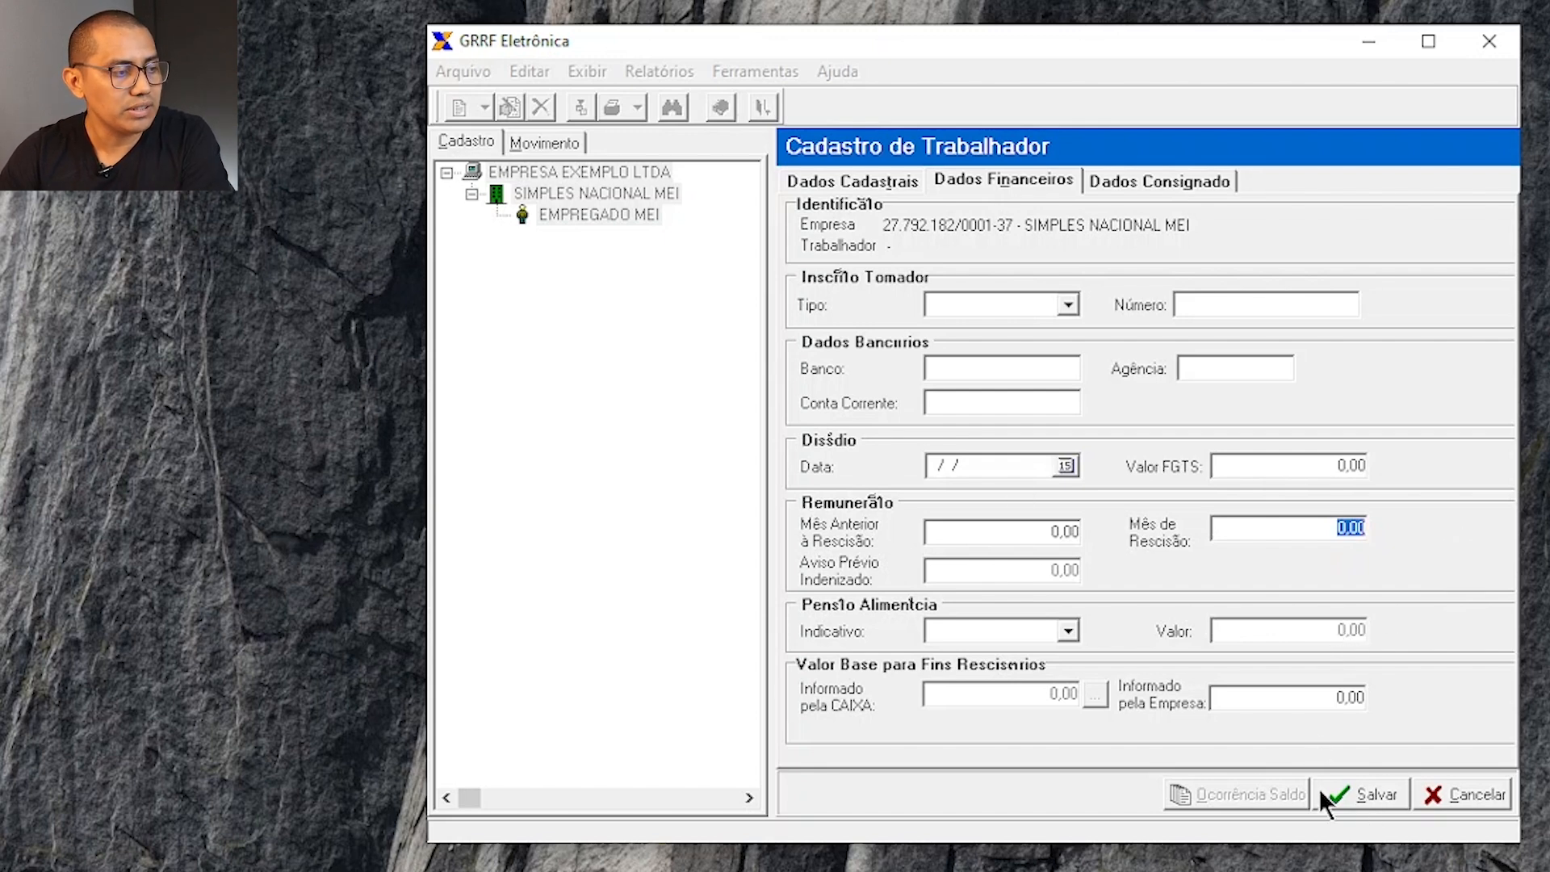
click(1473, 788)
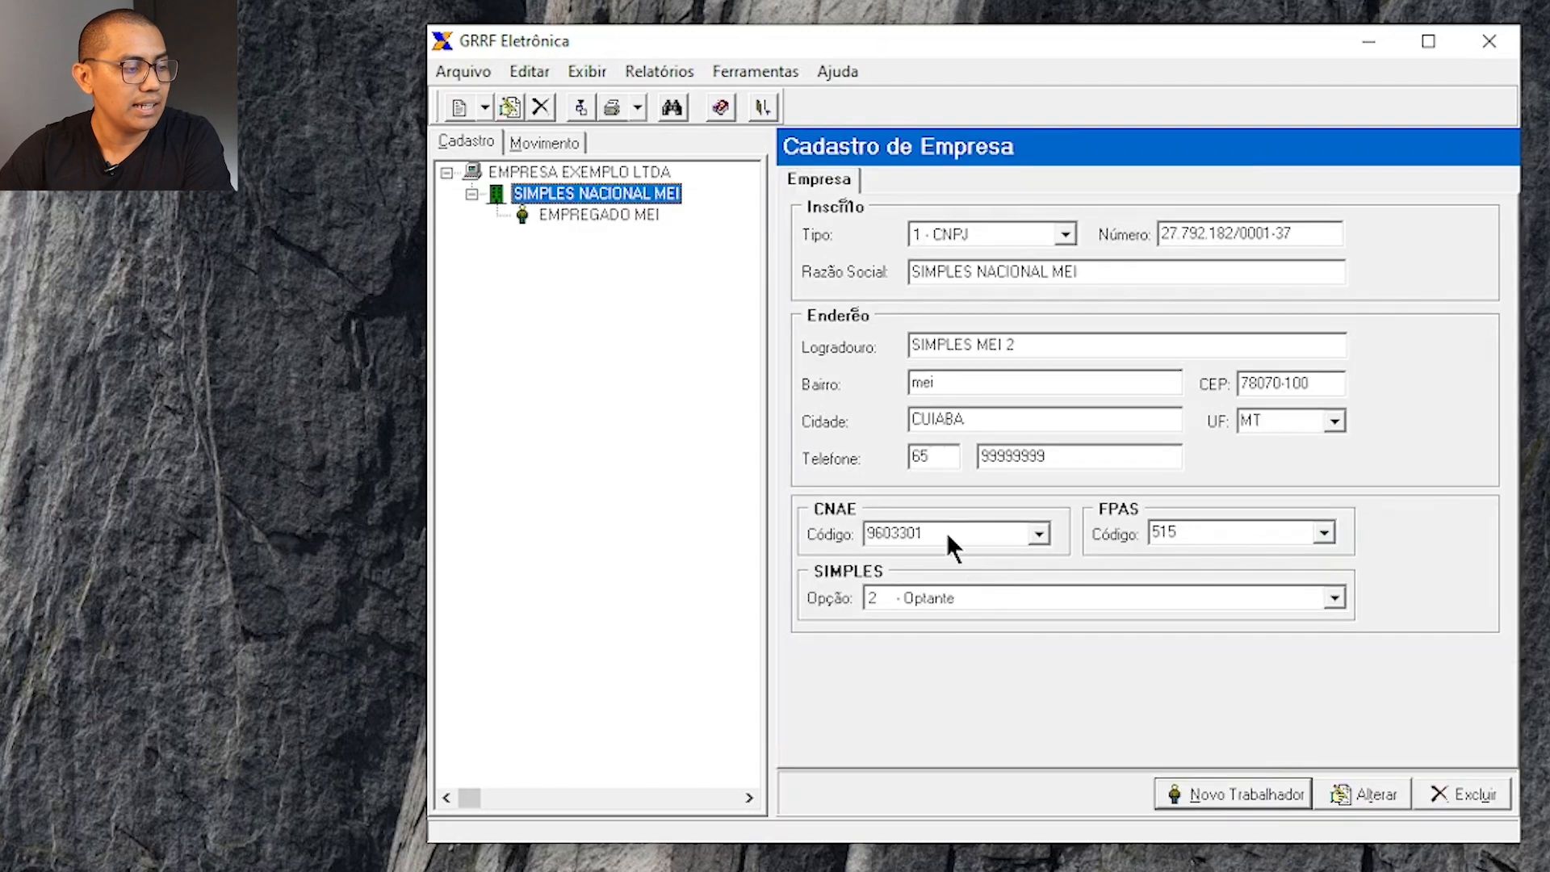
Open the existing EMPREGADO MEI record and review its registration and financial data.
click(584, 217)
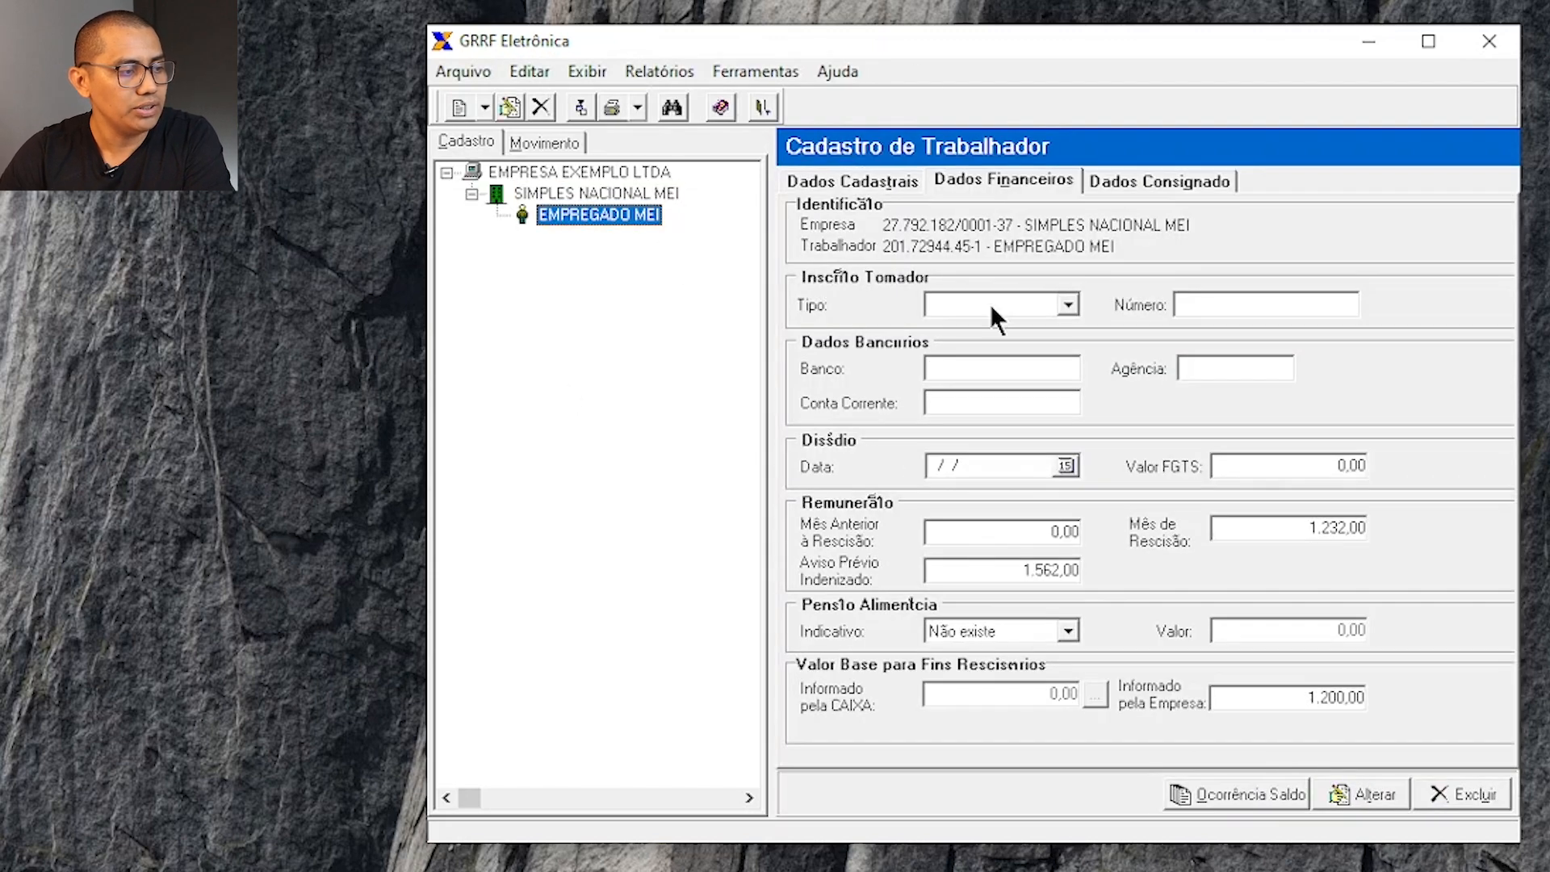
click(853, 181)
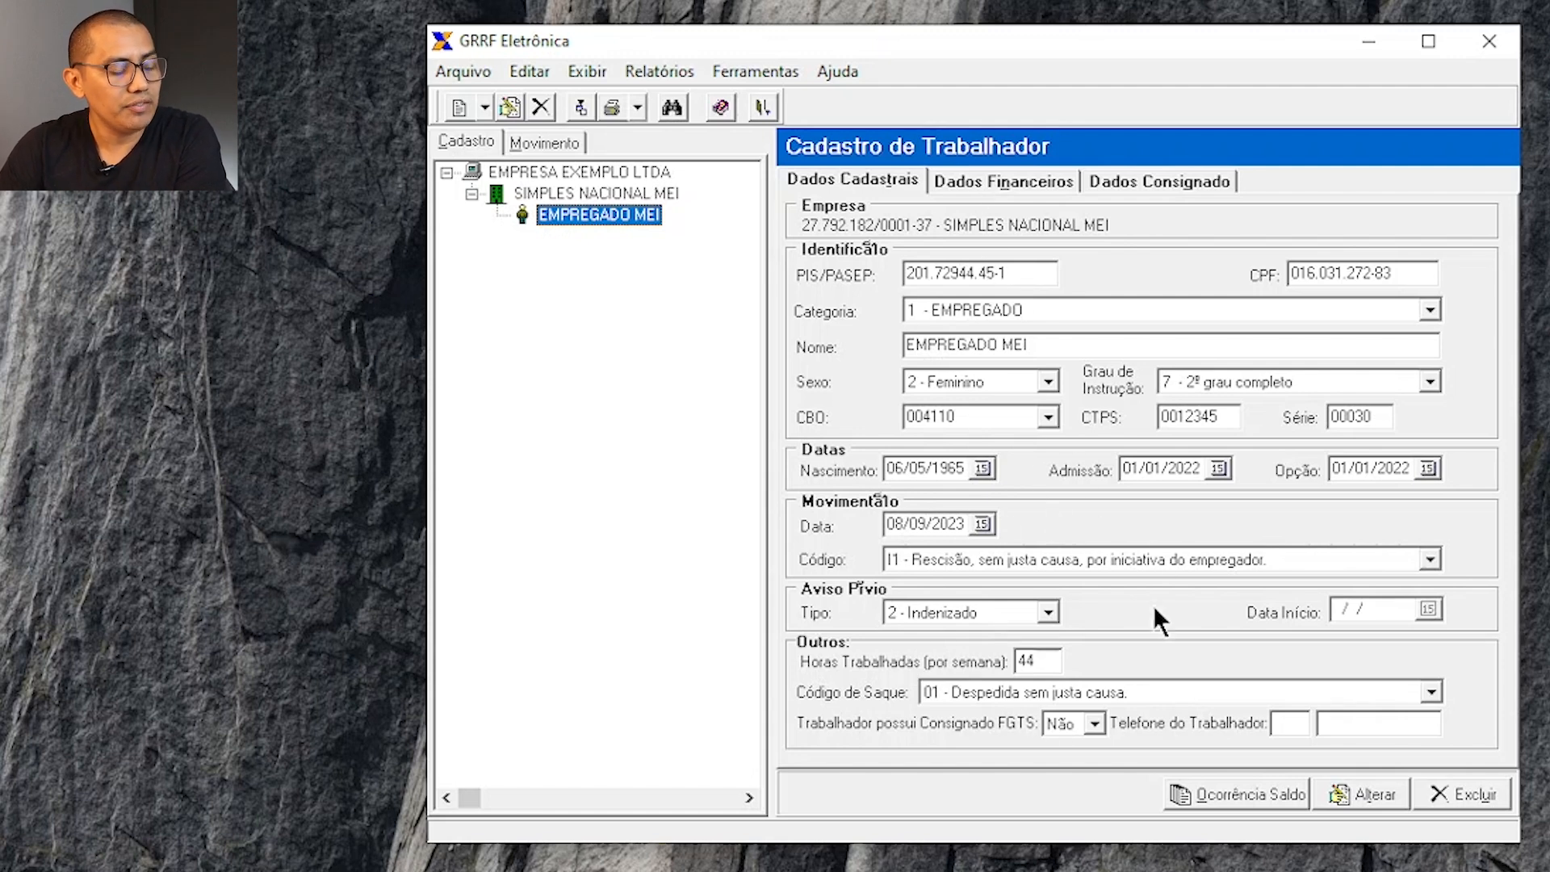
click(1030, 182)
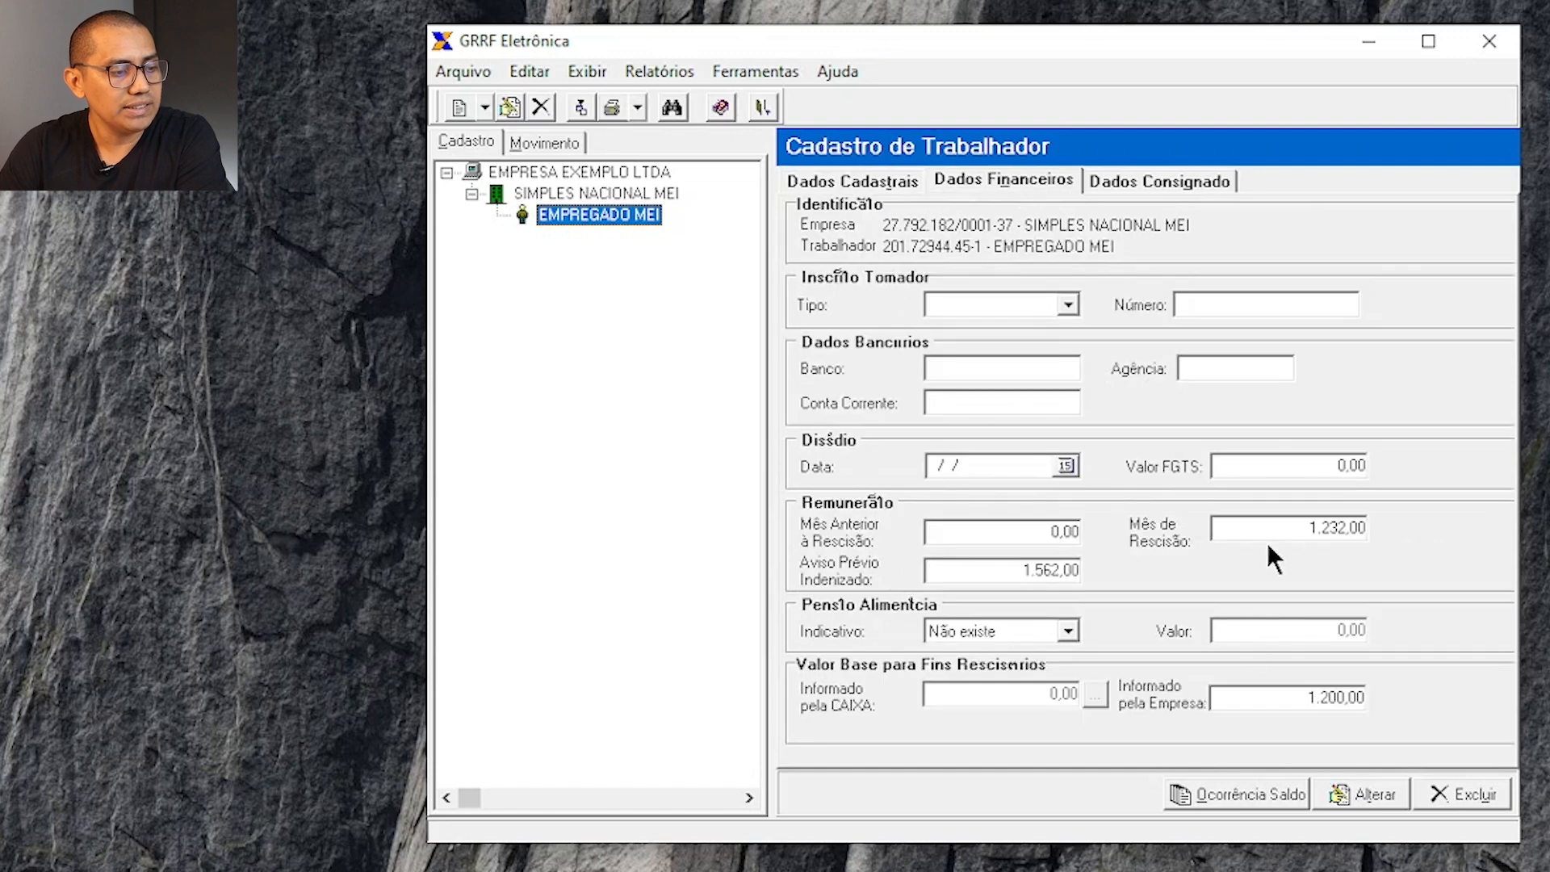
Switch to the termination PDF beside GRRF Eletrônica and compare its salary balance and proportional 13º Salário with the Mês de Rescisão remuneration.
drag(1015, 47, 1114, 18)
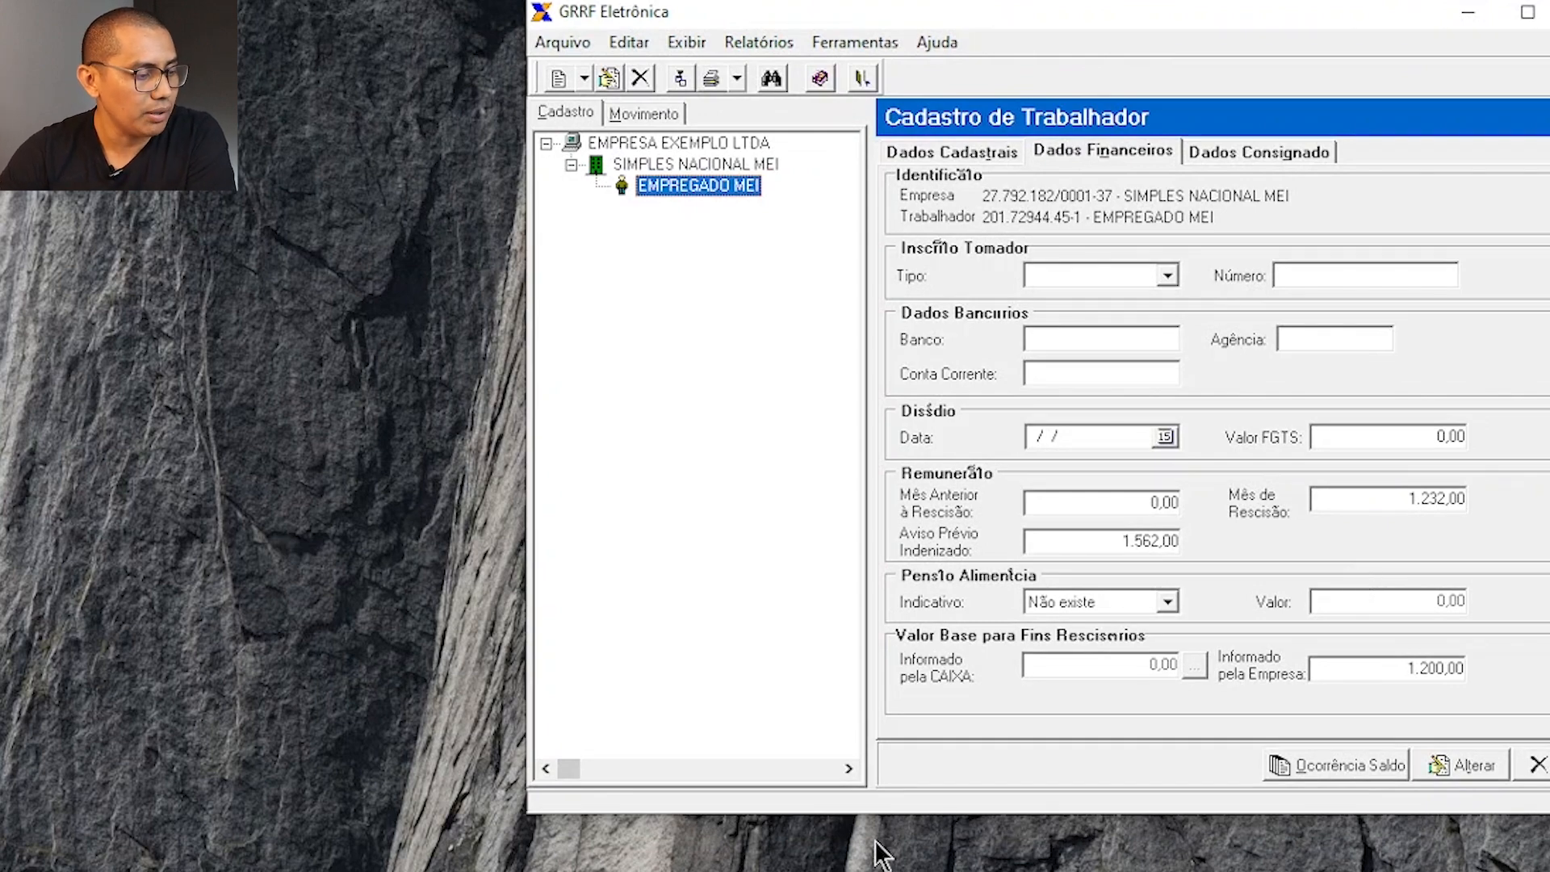
key(alt+Tab)
drag(1354, 145, 551, 16)
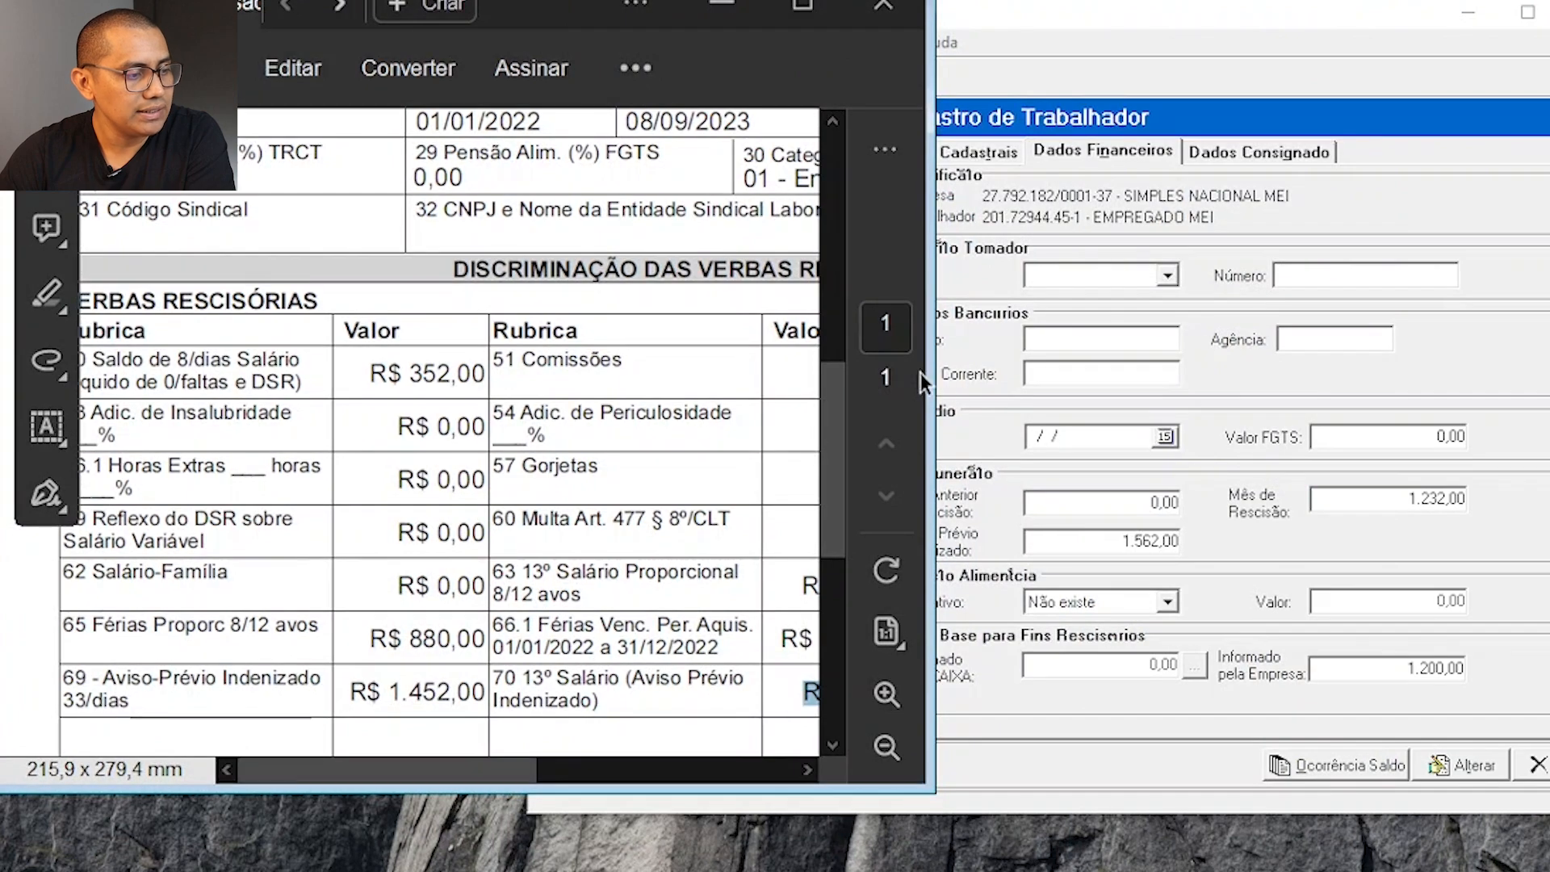
drag(930, 379, 1206, 376)
drag(823, 16, 643, 85)
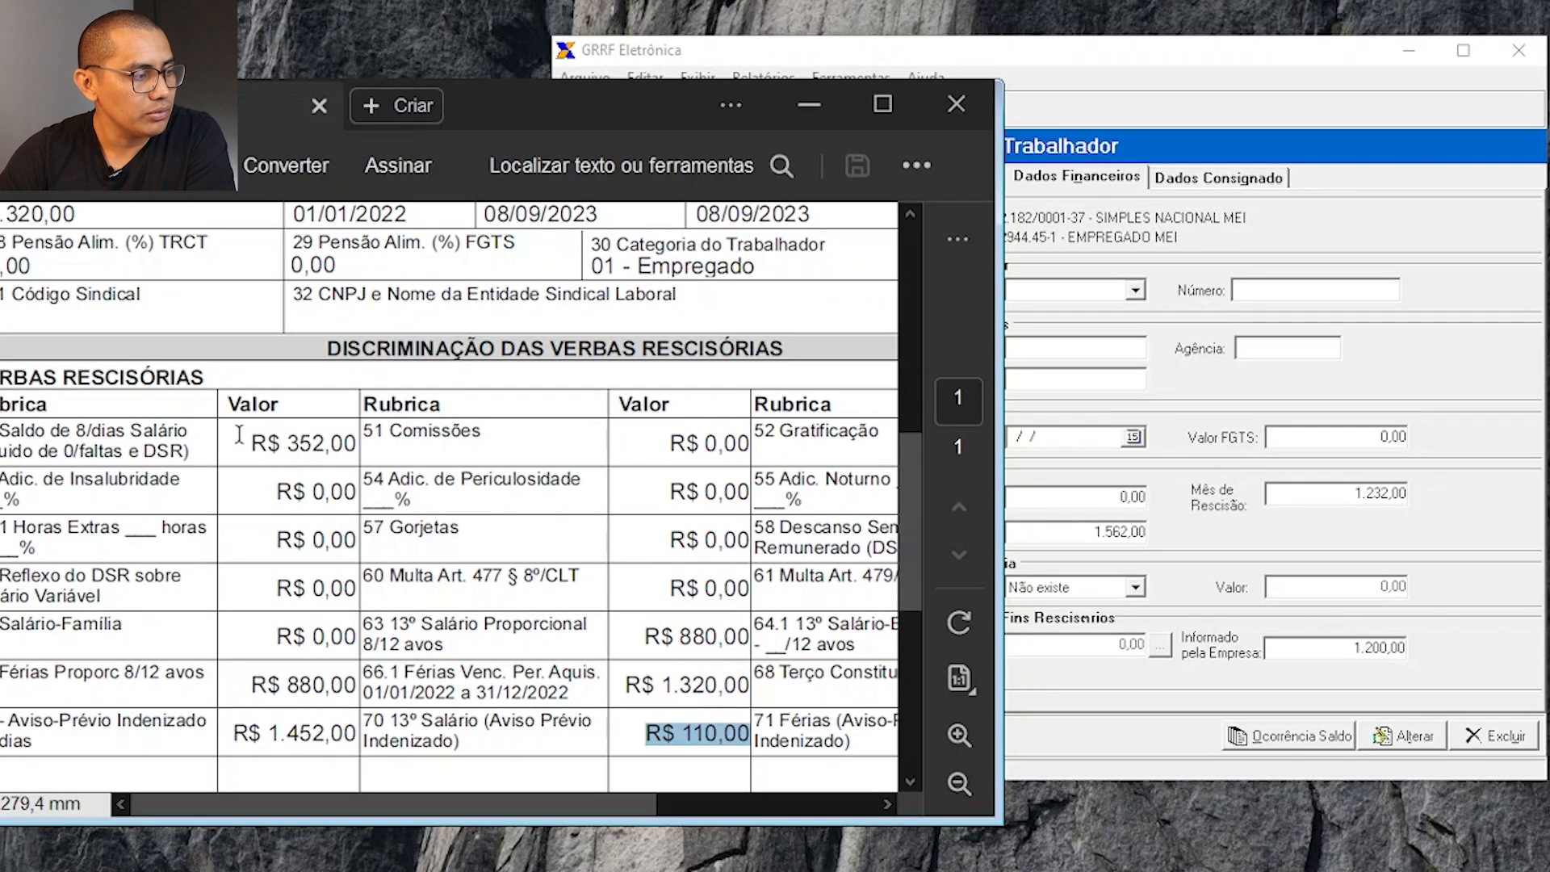
mouse_move(180, 435)
mouse_down()
mouse_move(265, 475)
mouse_move(343, 443)
mouse_up()
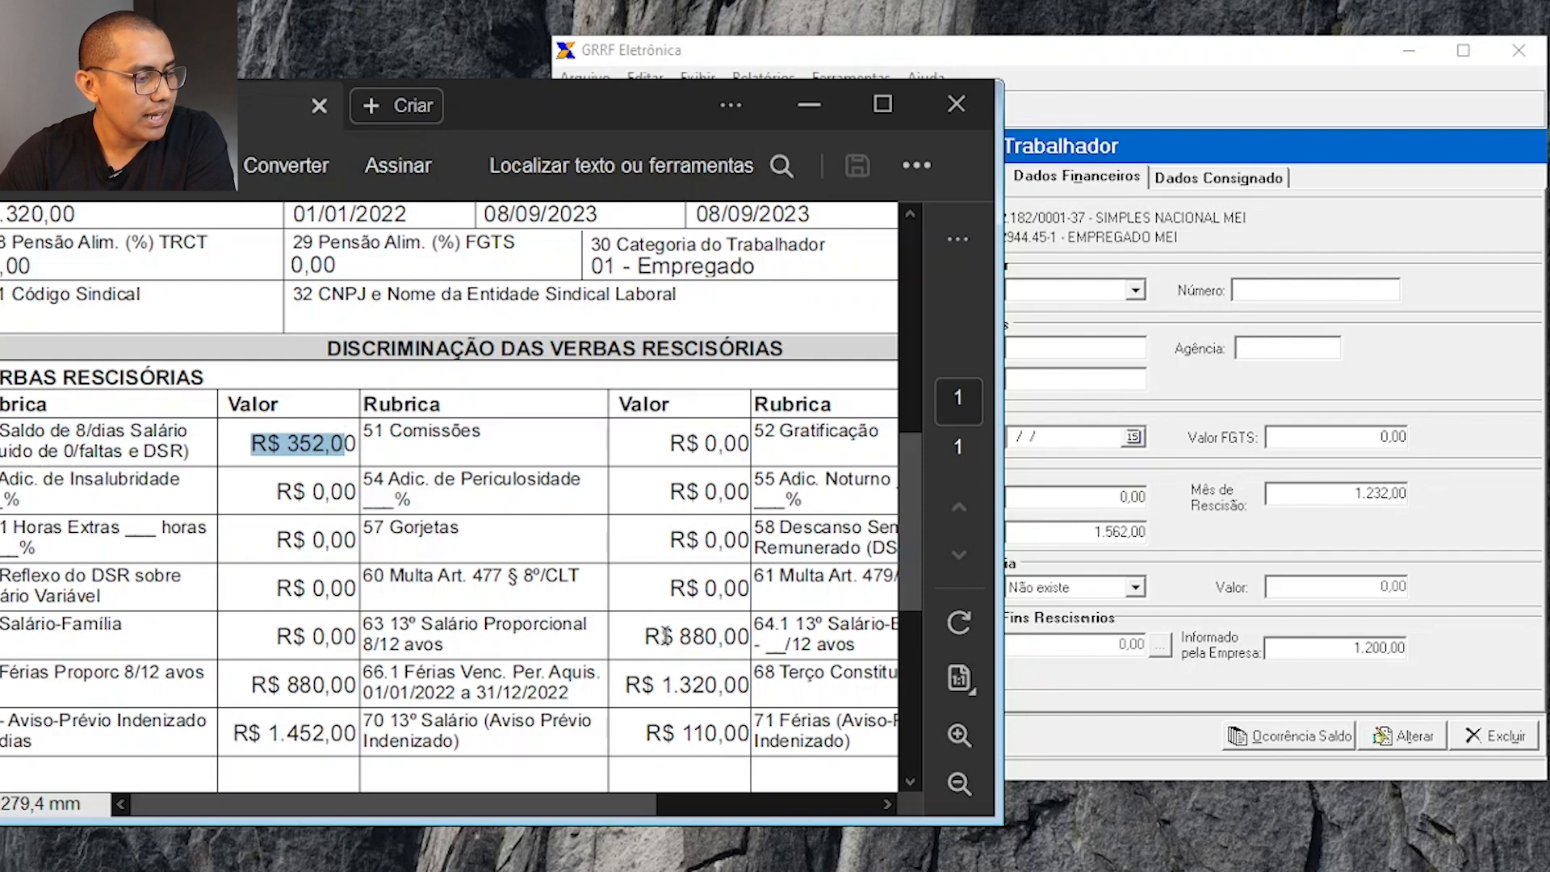
drag(676, 638, 749, 639)
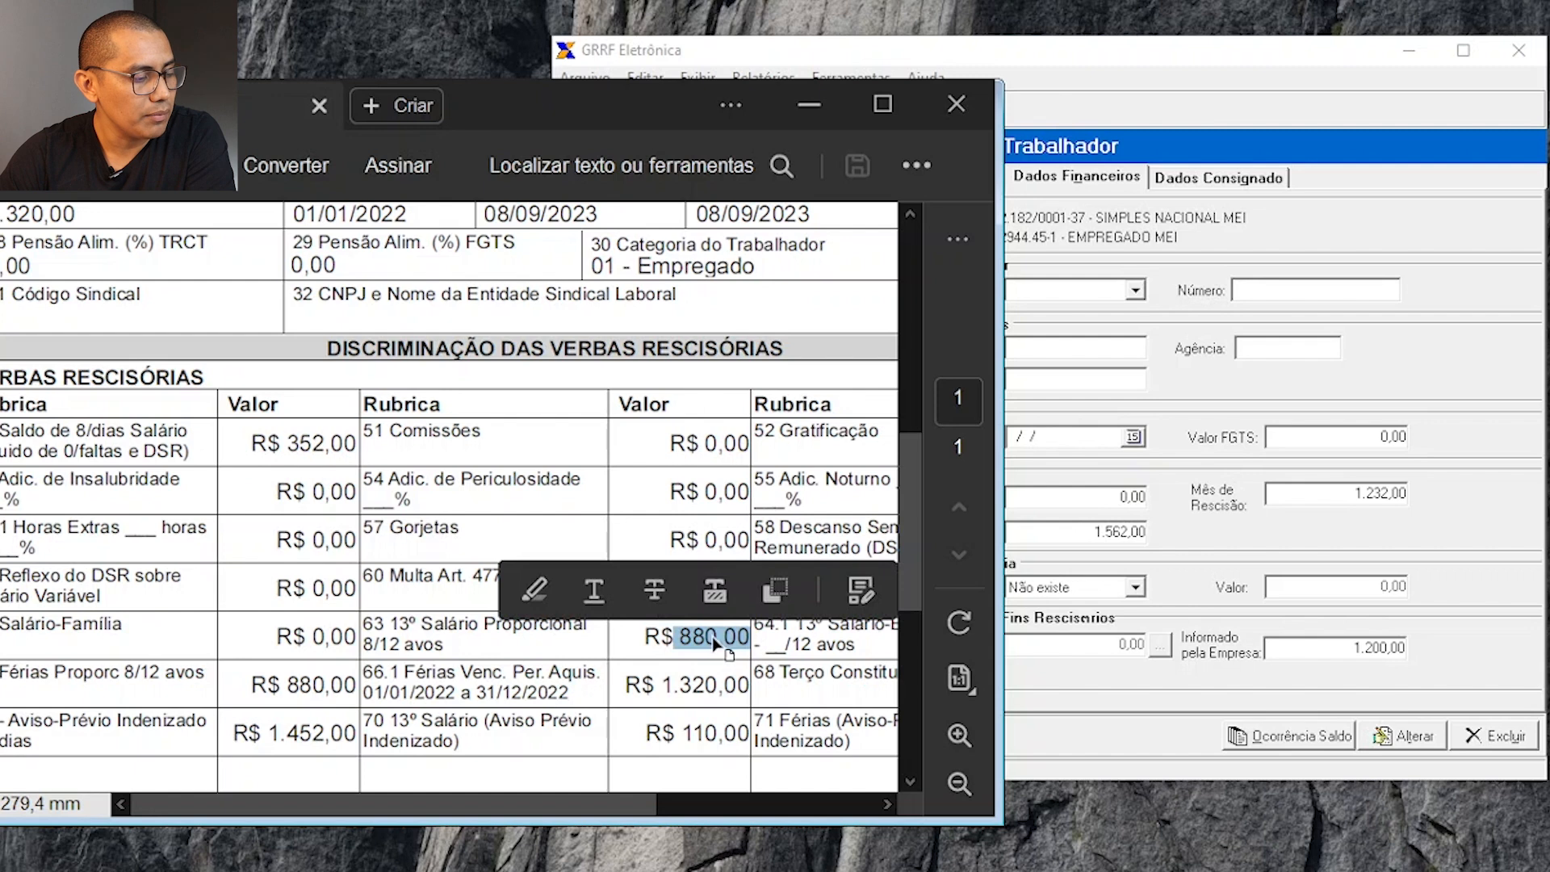
click(304, 444)
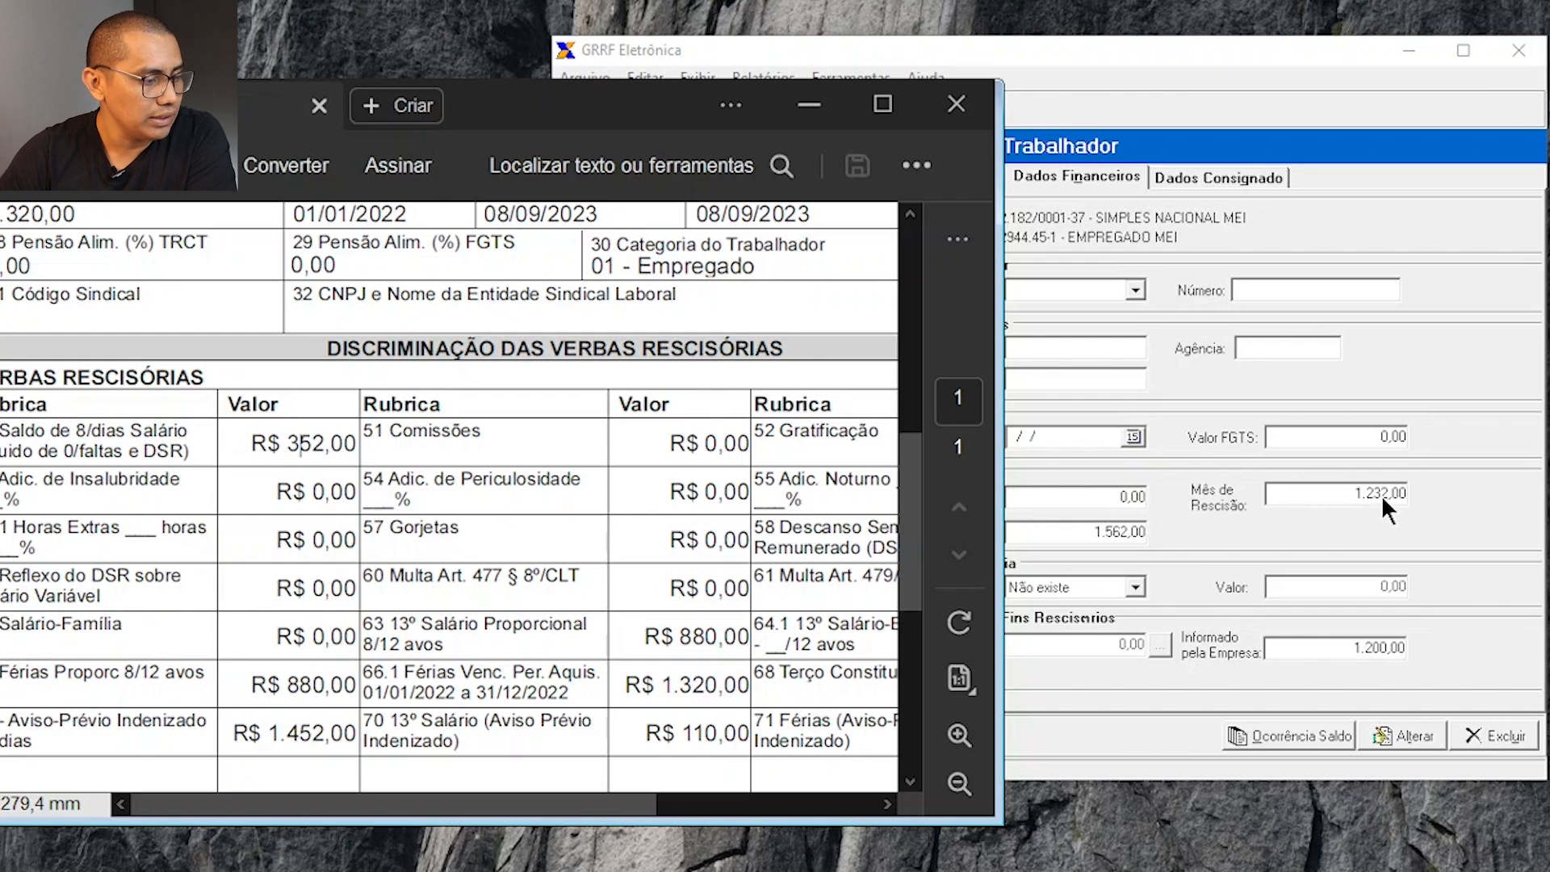
Compare the PDF's indemnified notice and related 13º Salário with GRRF's Aviso Prévio Indenizado field, check the base value, and minimize the PDF.
click(1085, 531)
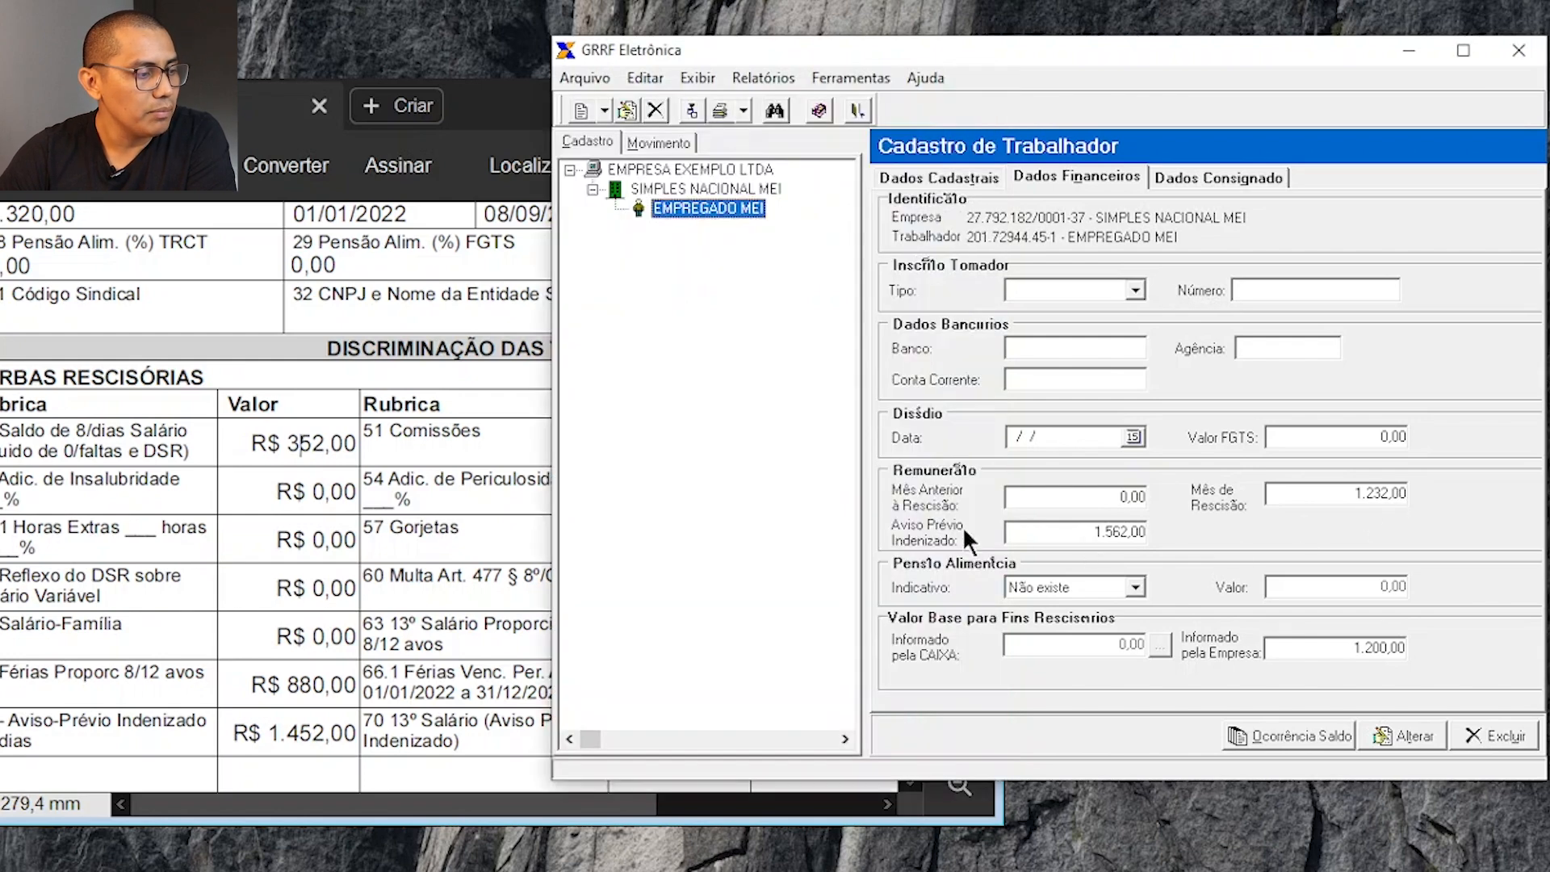
click(386, 682)
drag(272, 735, 343, 747)
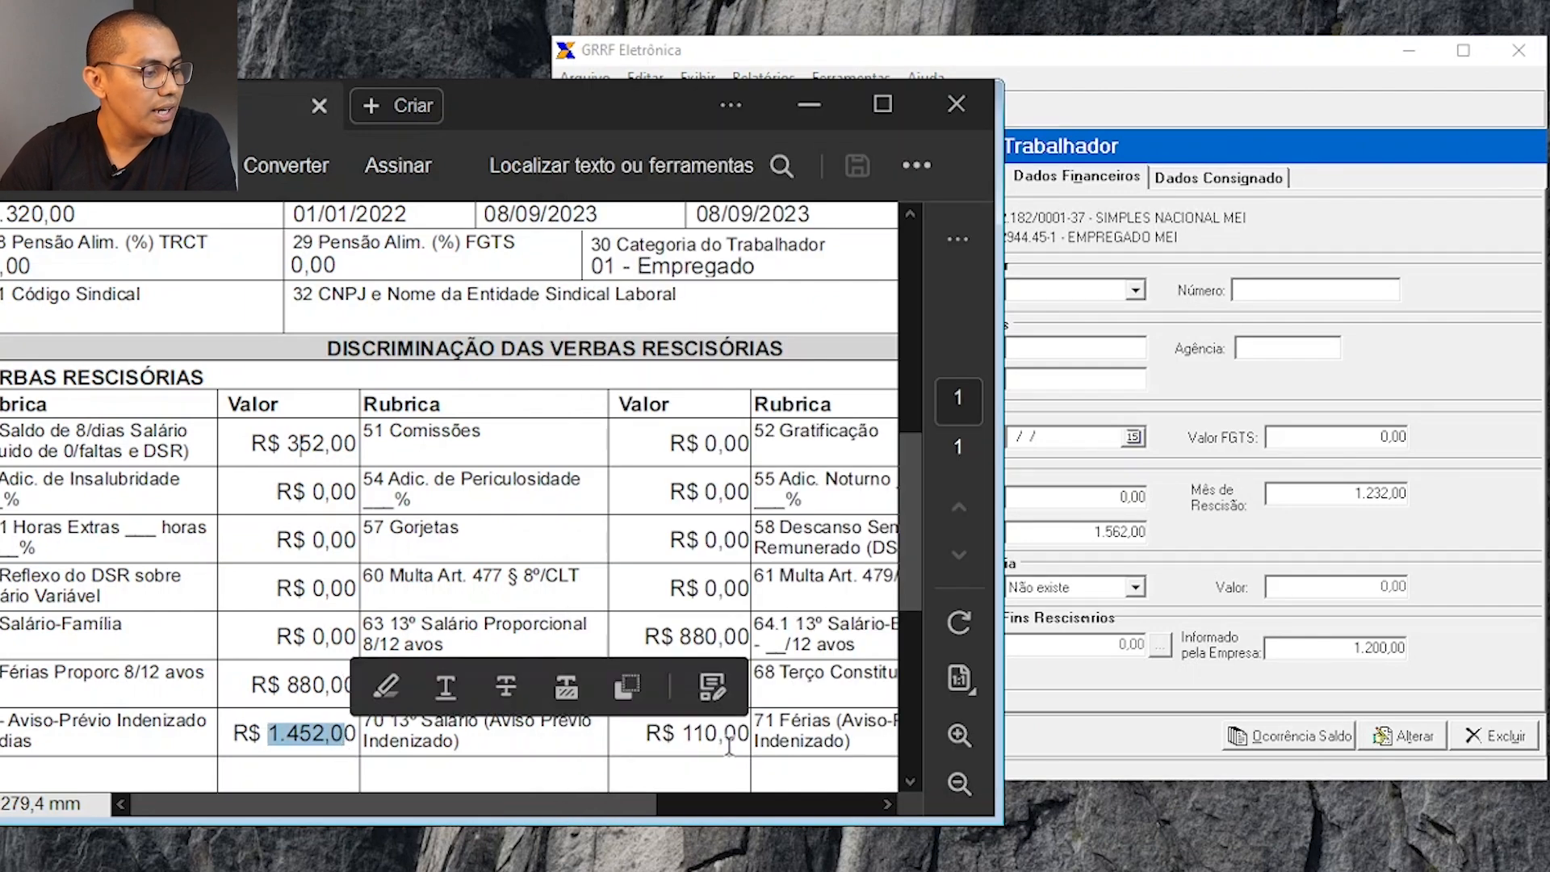
click(666, 750)
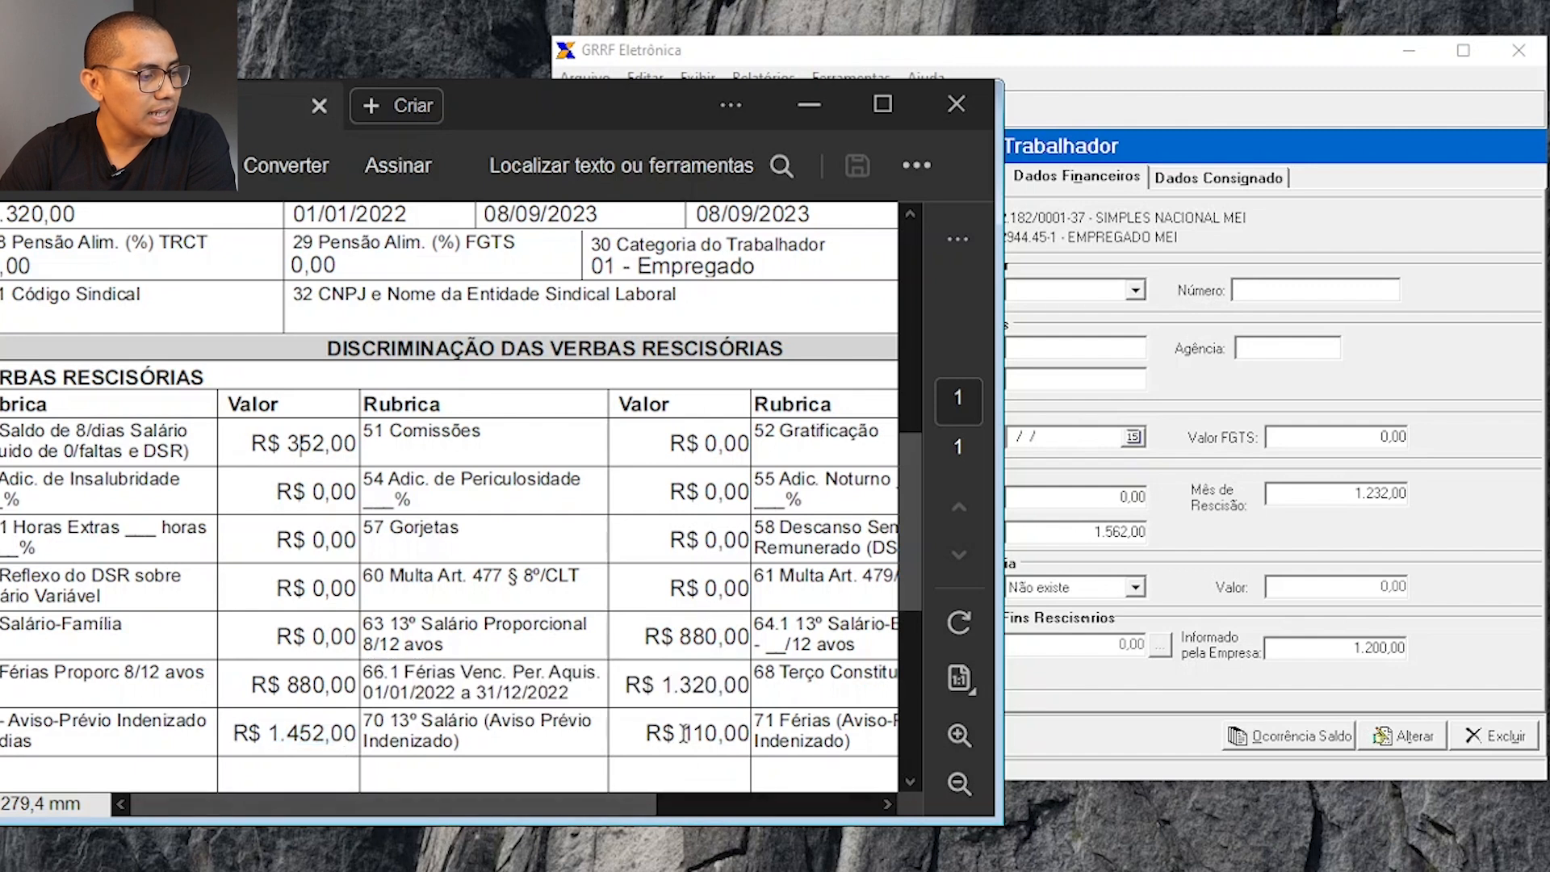
drag(678, 732, 749, 732)
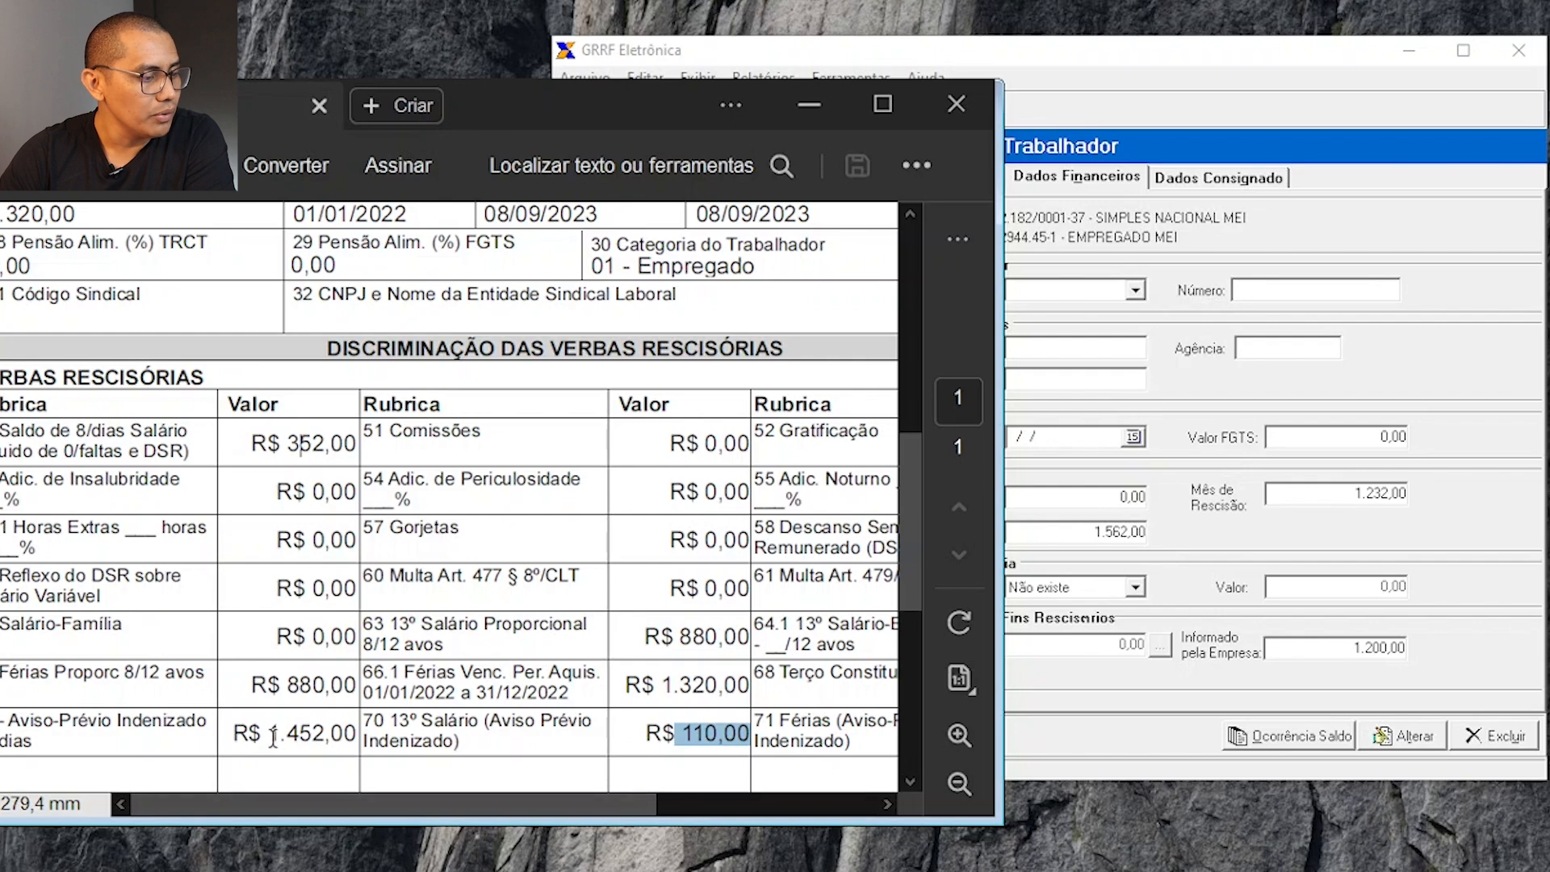
click(1127, 552)
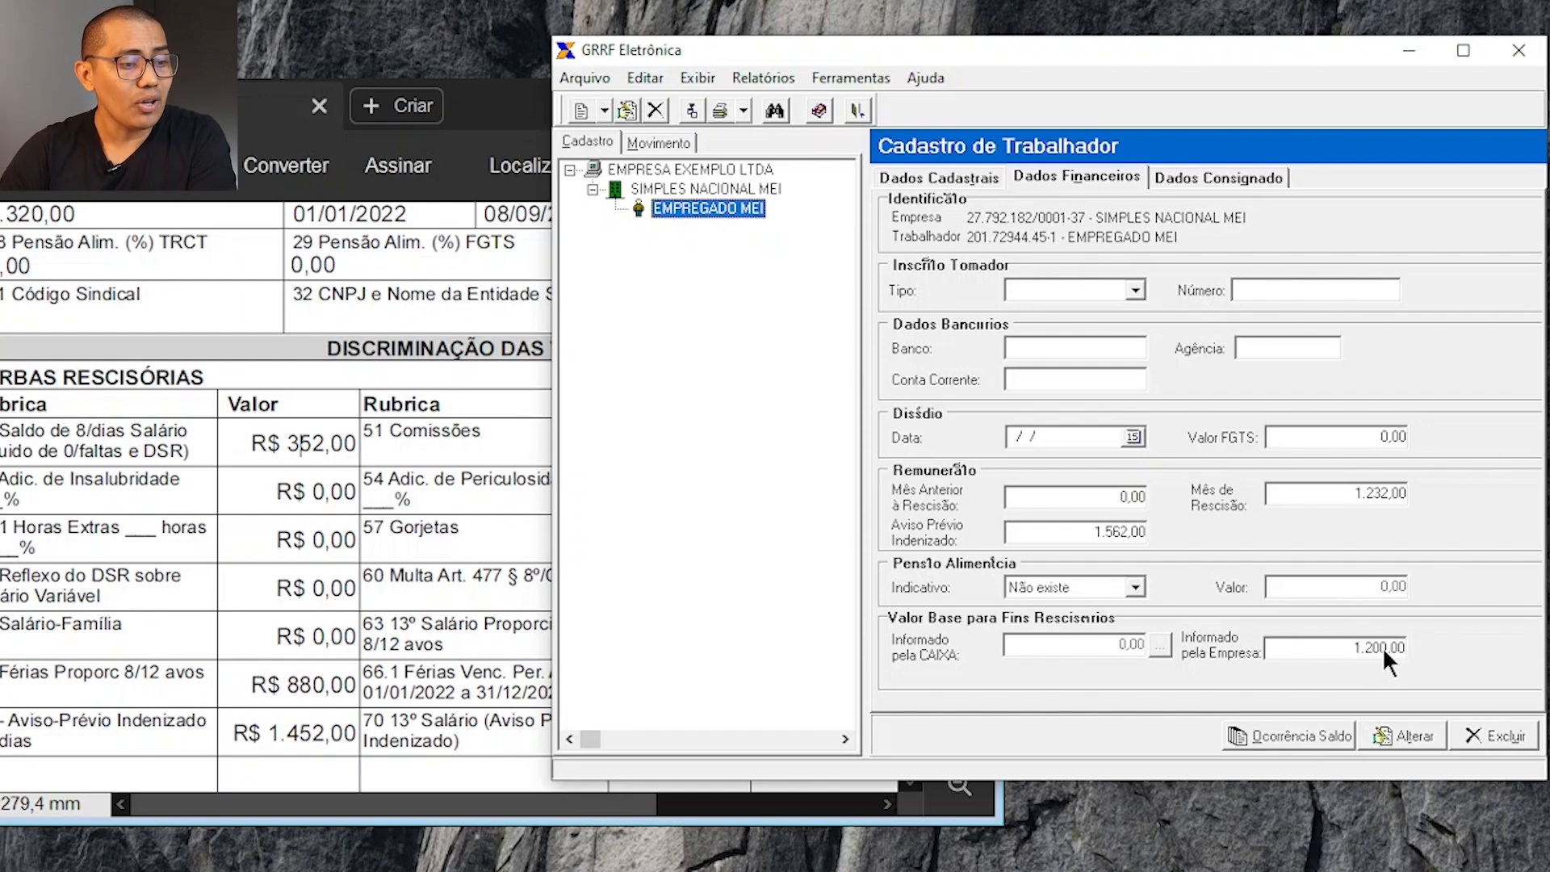
click(484, 121)
click(812, 105)
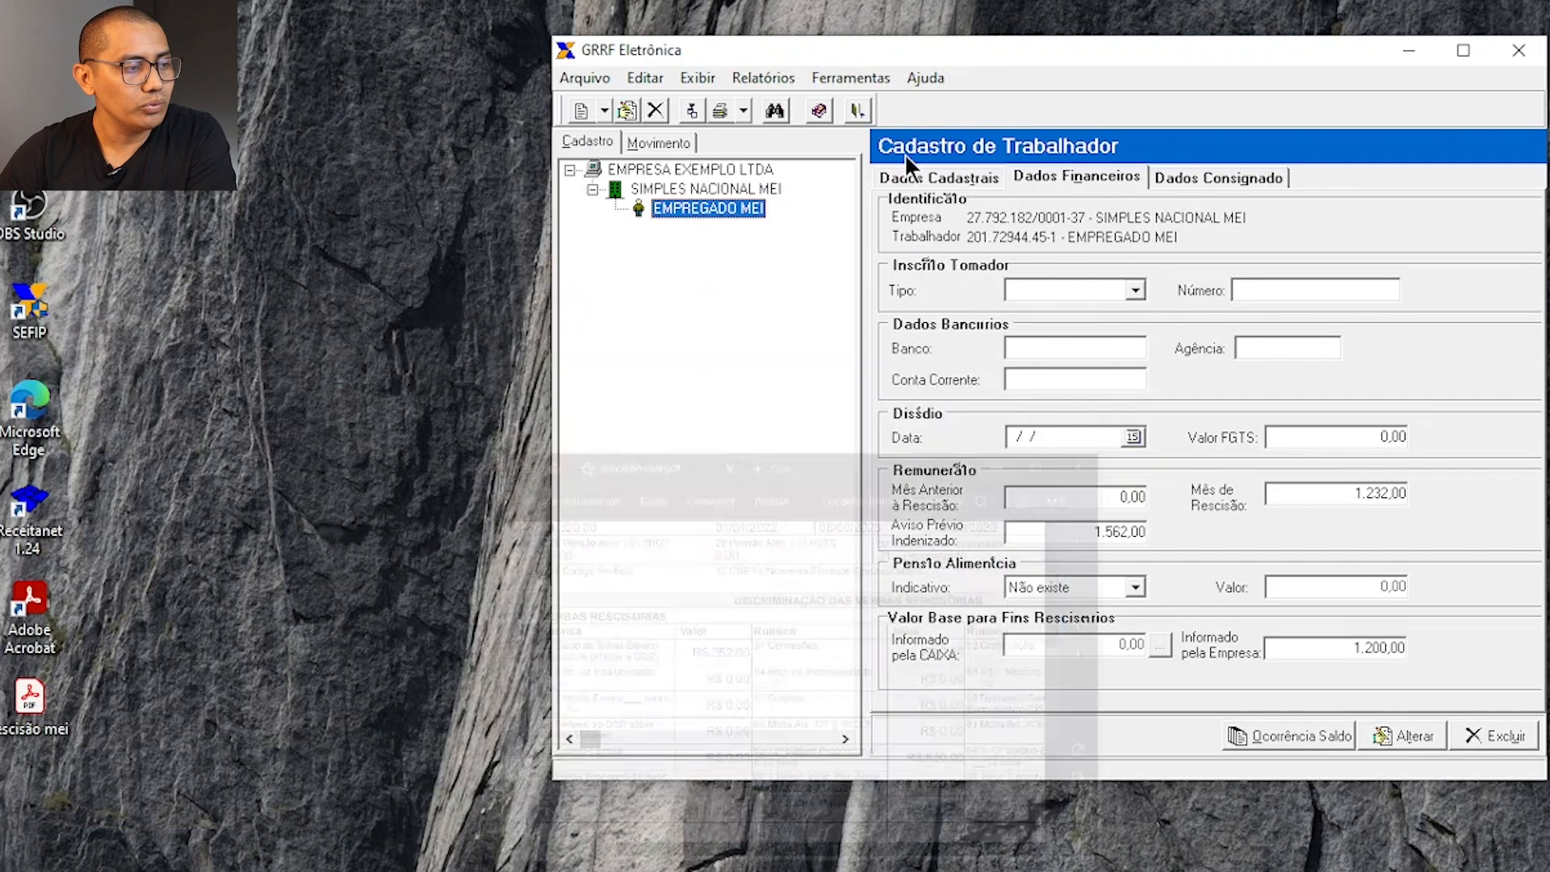
Select EMPRESA EXEMPLO LTDA and open its movement opening details (Abertura de Movimento).
click(742, 173)
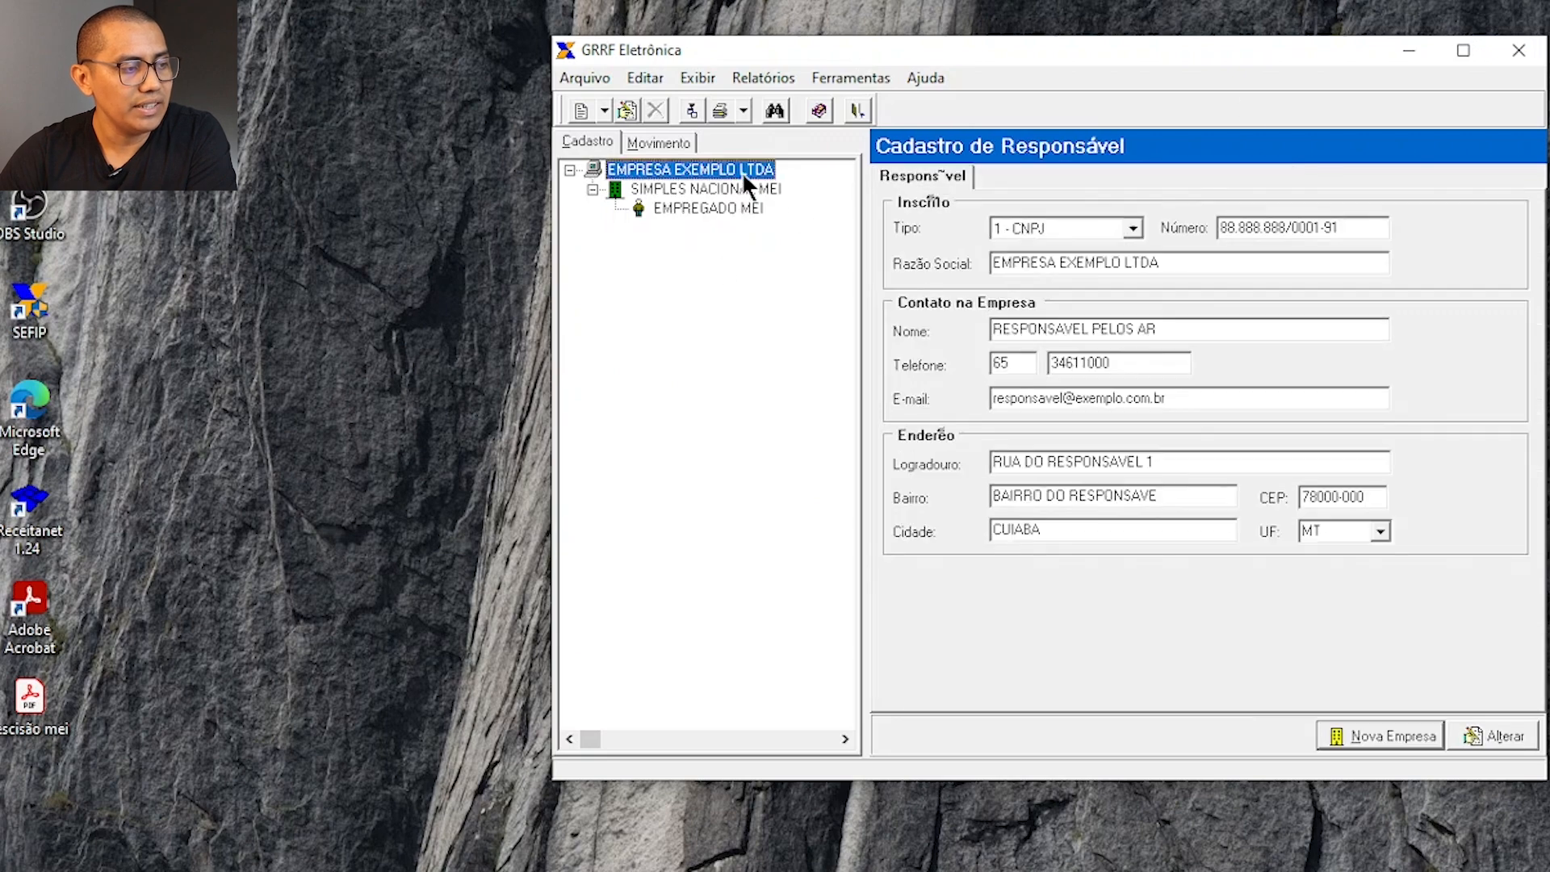
click(677, 145)
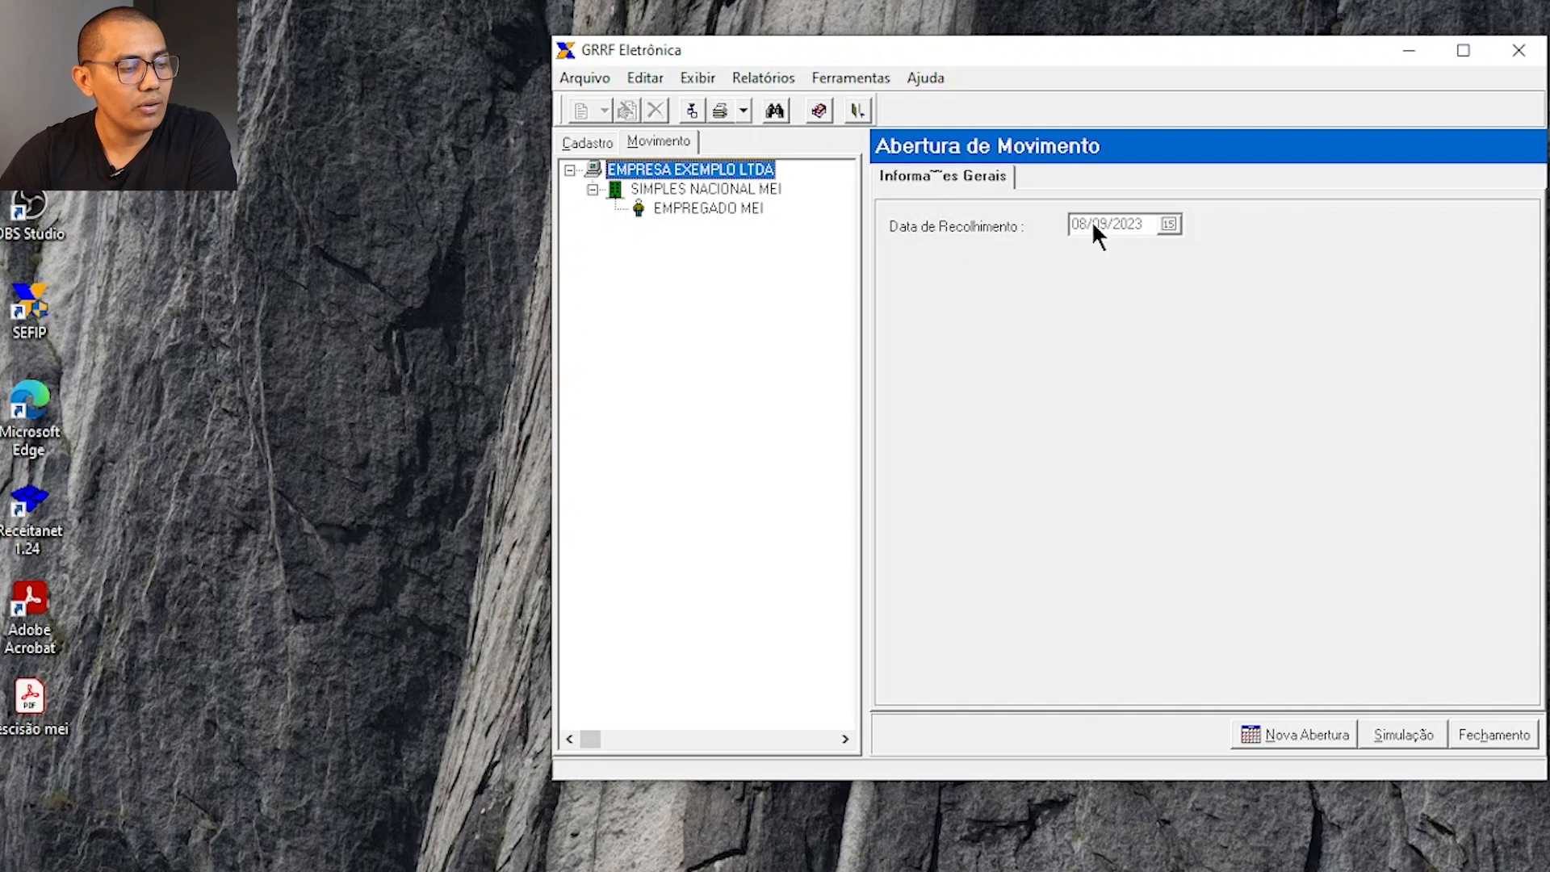
click(925, 77)
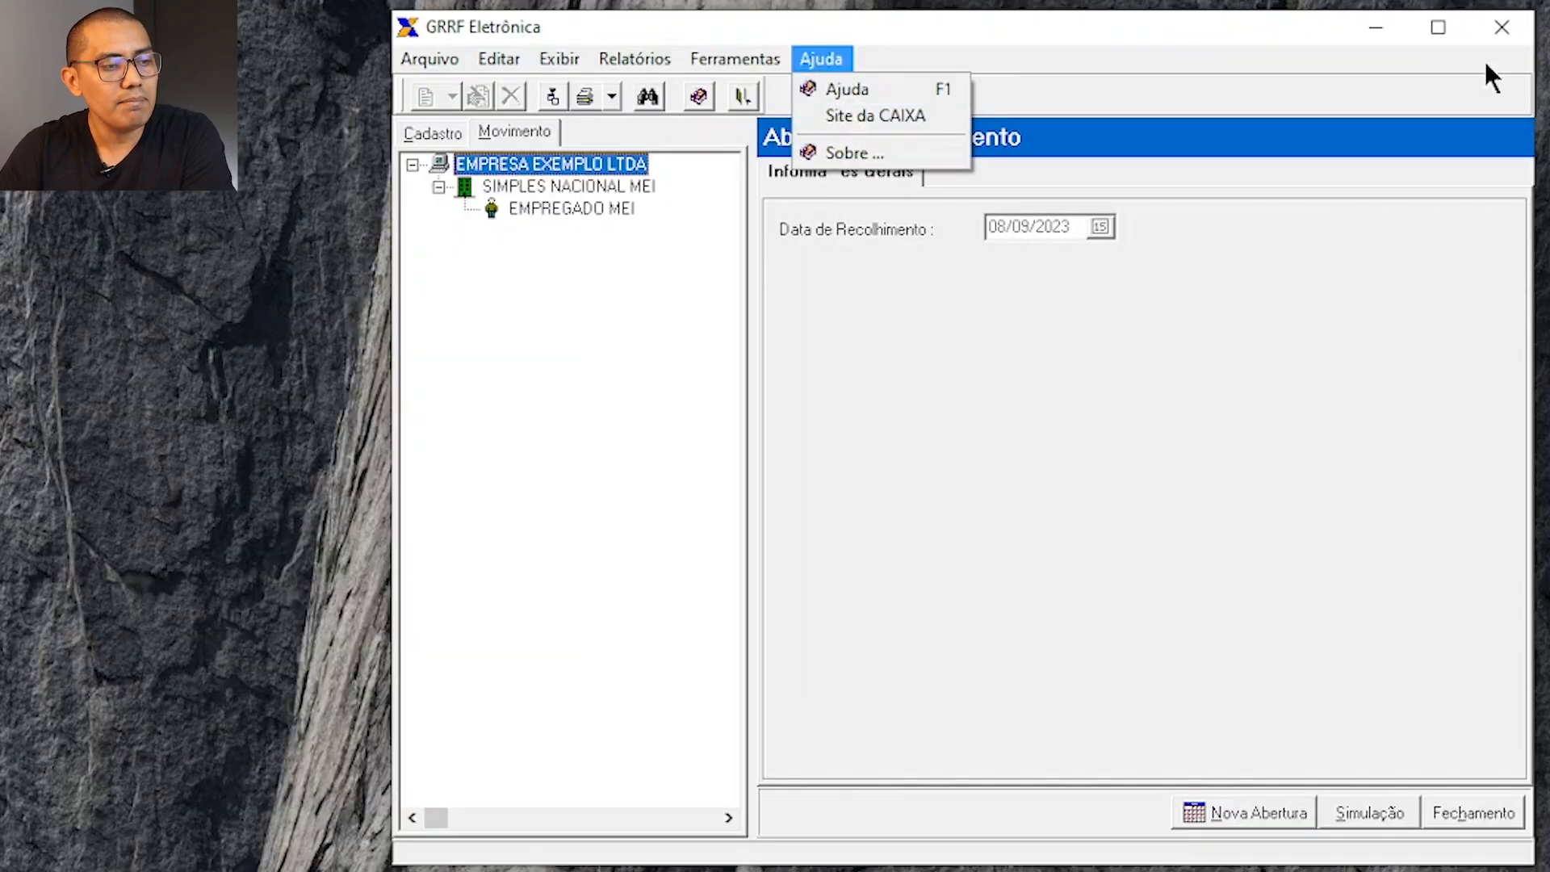
drag(1209, 34, 1214, 81)
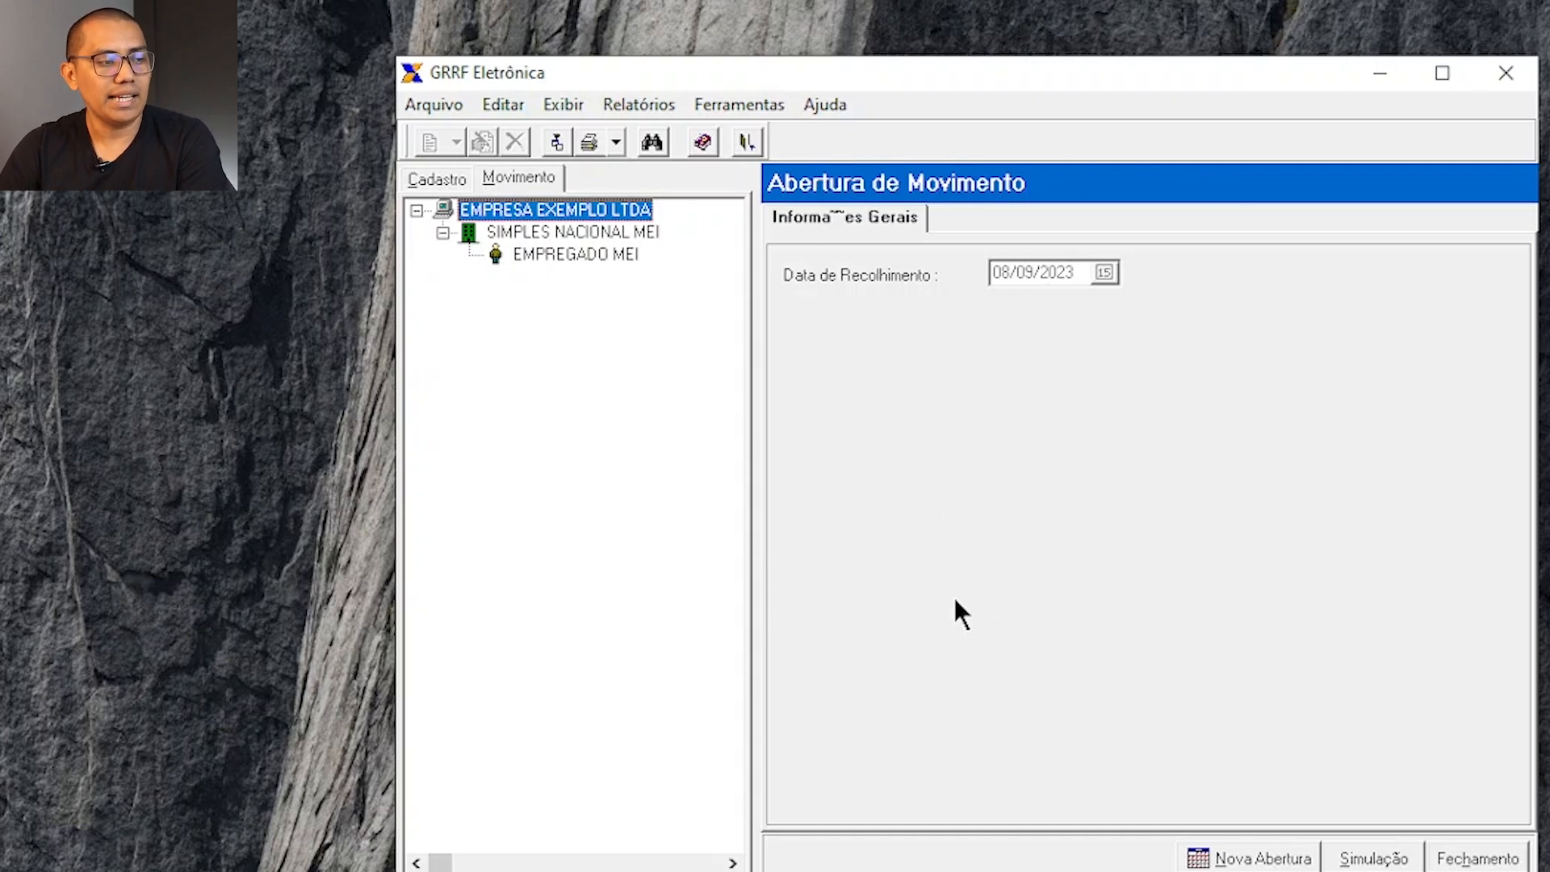
Check the installed GRRF version and the validity period of its FGTS index table in the program information.
click(820, 116)
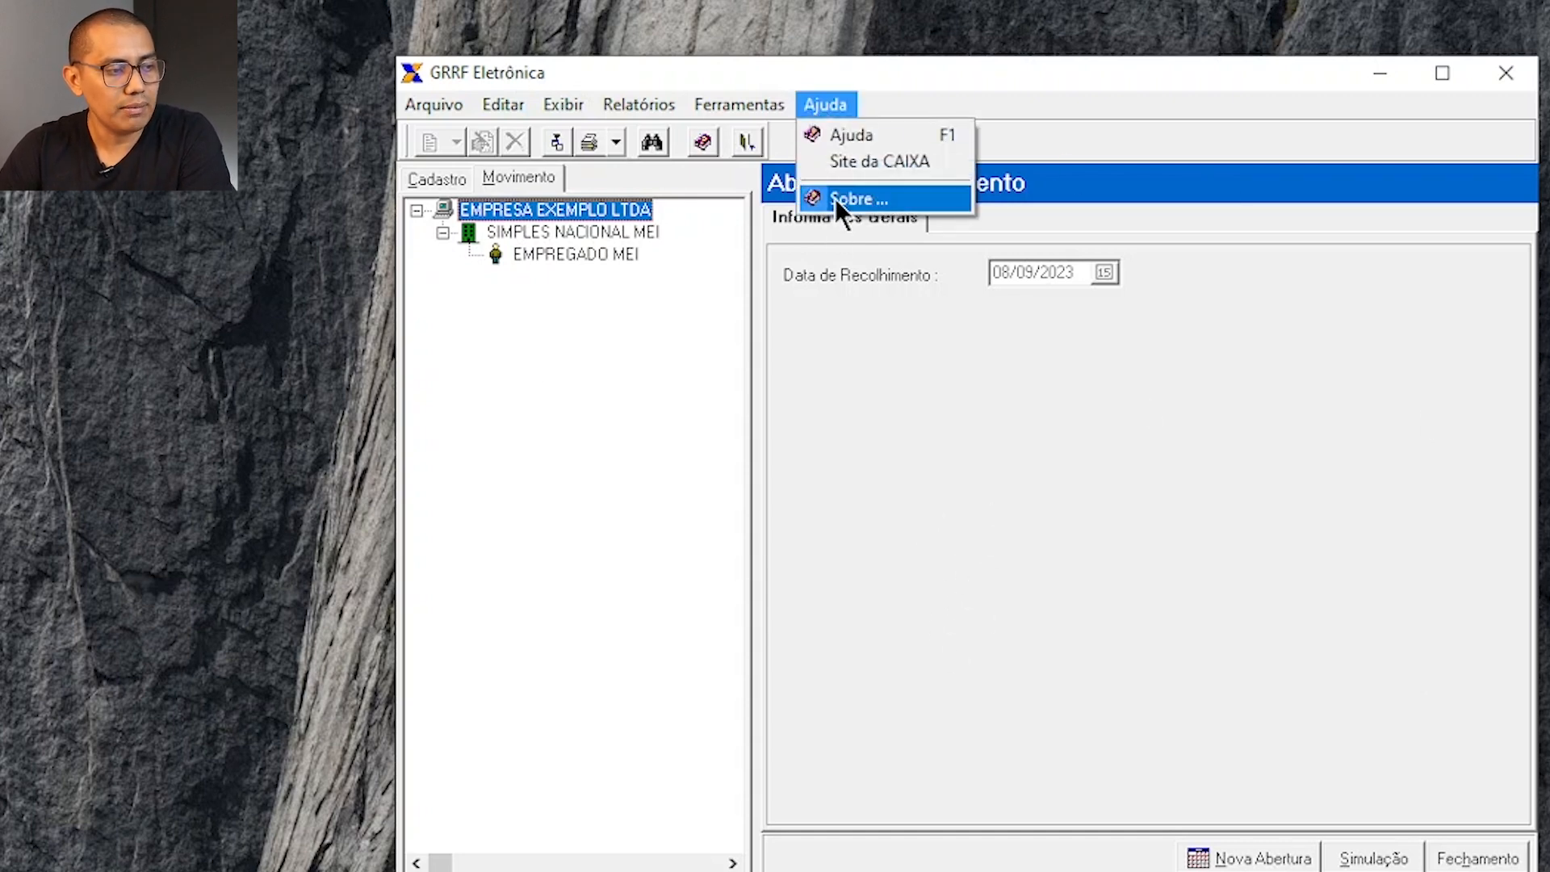
click(834, 197)
drag(681, 338, 904, 269)
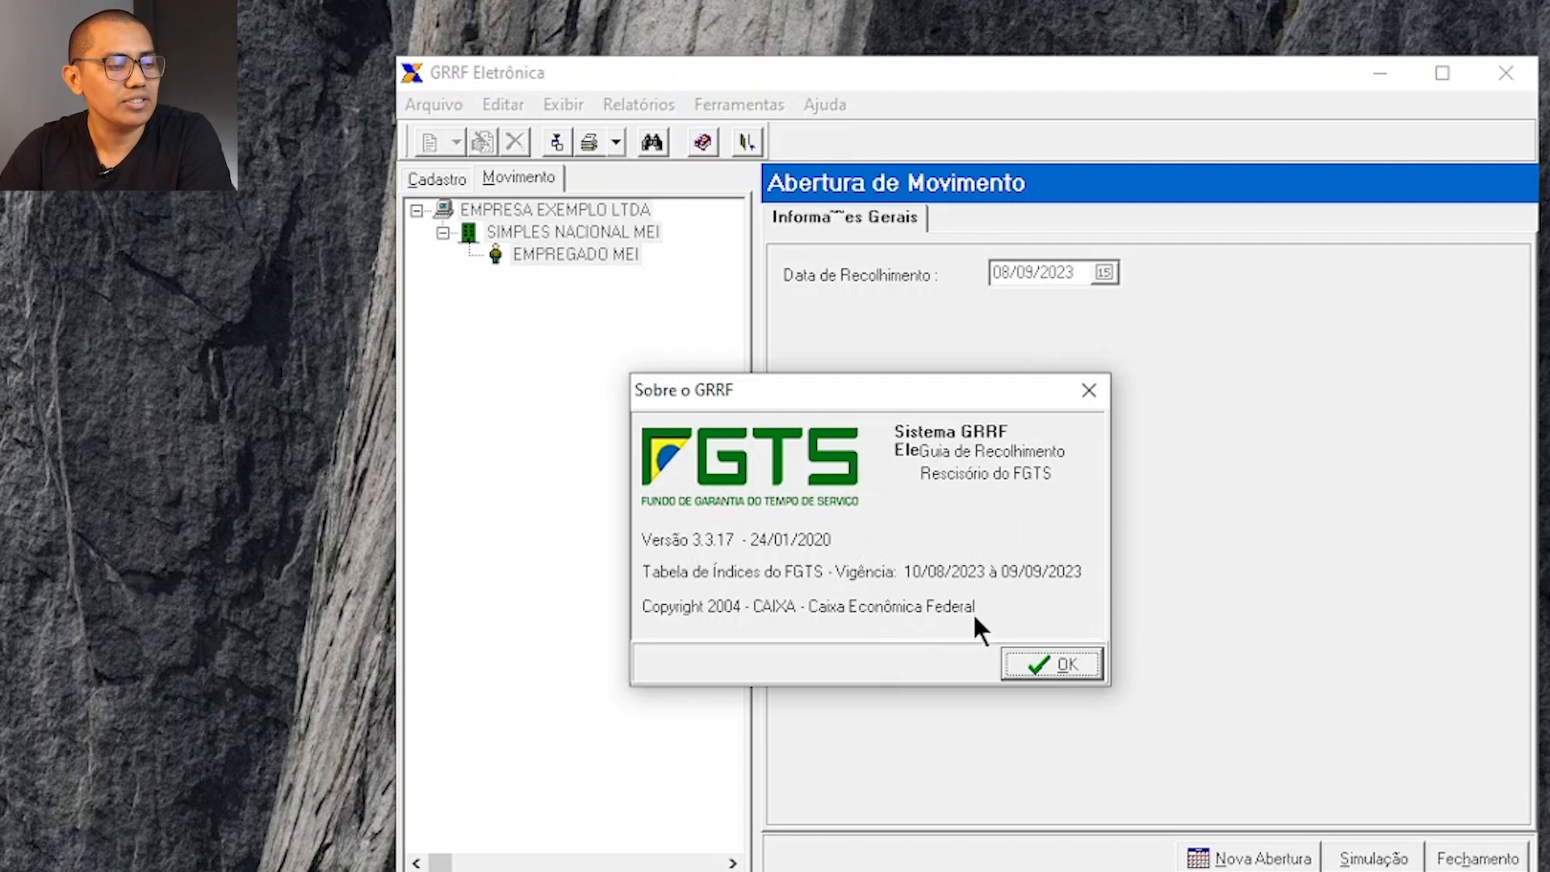
click(1082, 390)
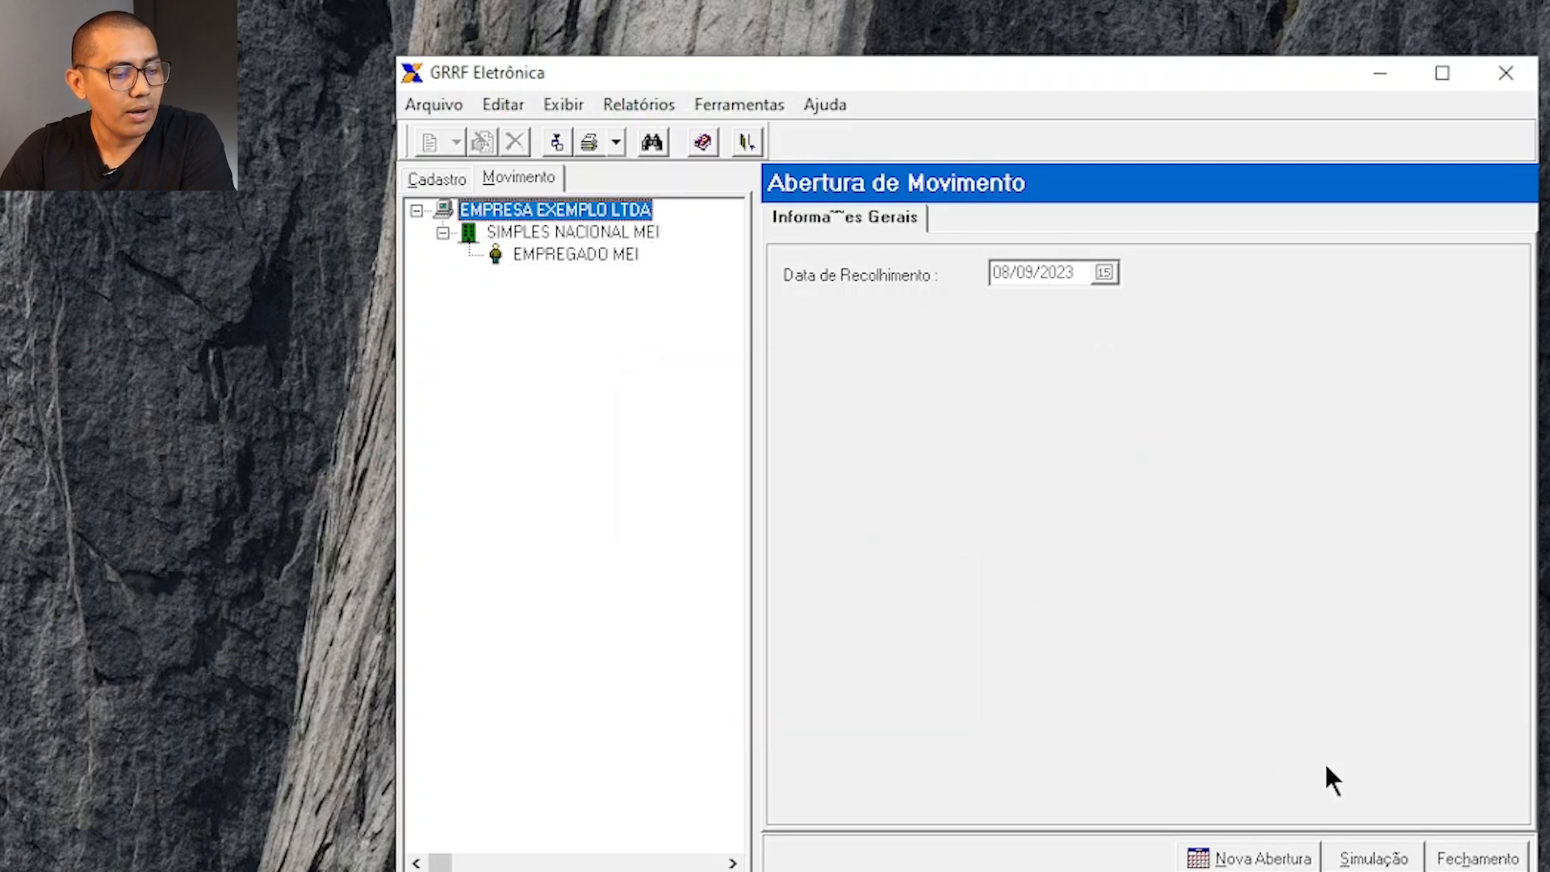
Try to save a new movement opening with Data de Recolhimento 15/09/2023, and dismiss the resulting dialog.
click(1247, 858)
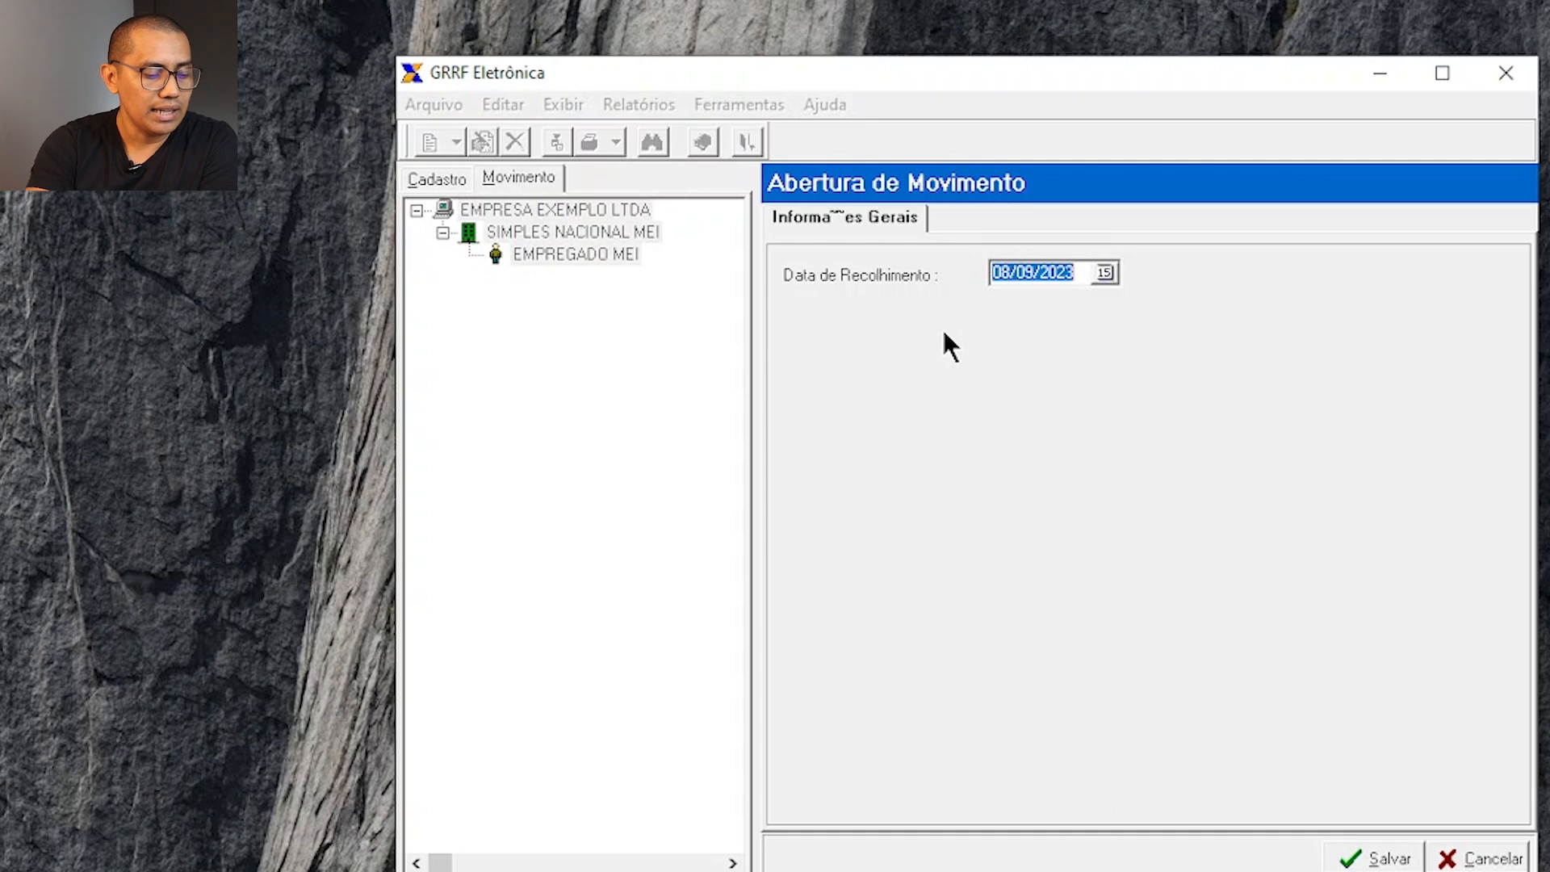
text(15/0)
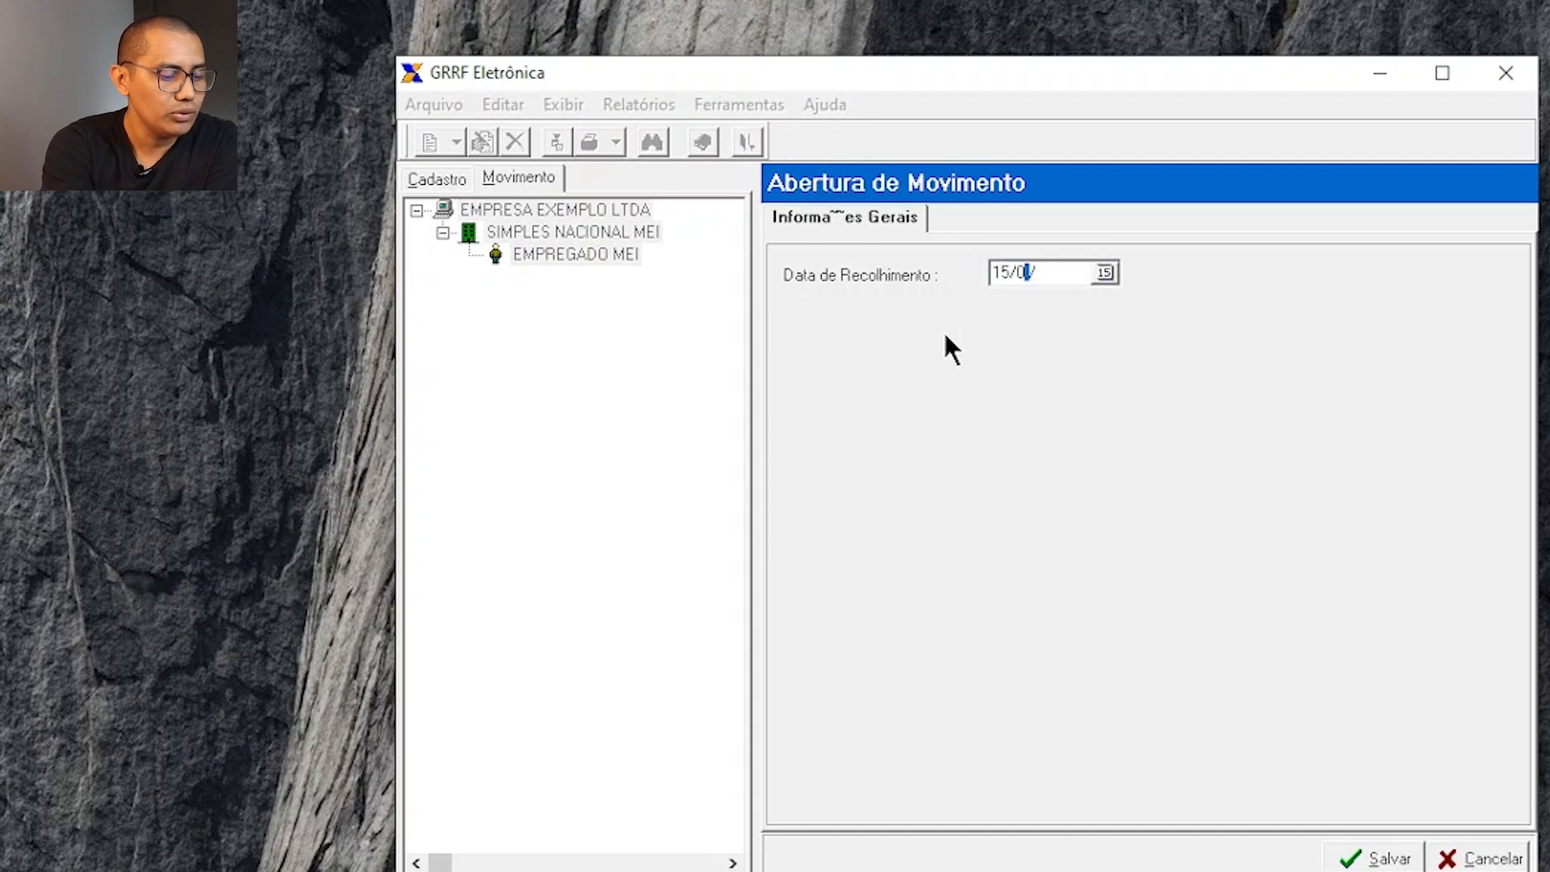
text(9/20)
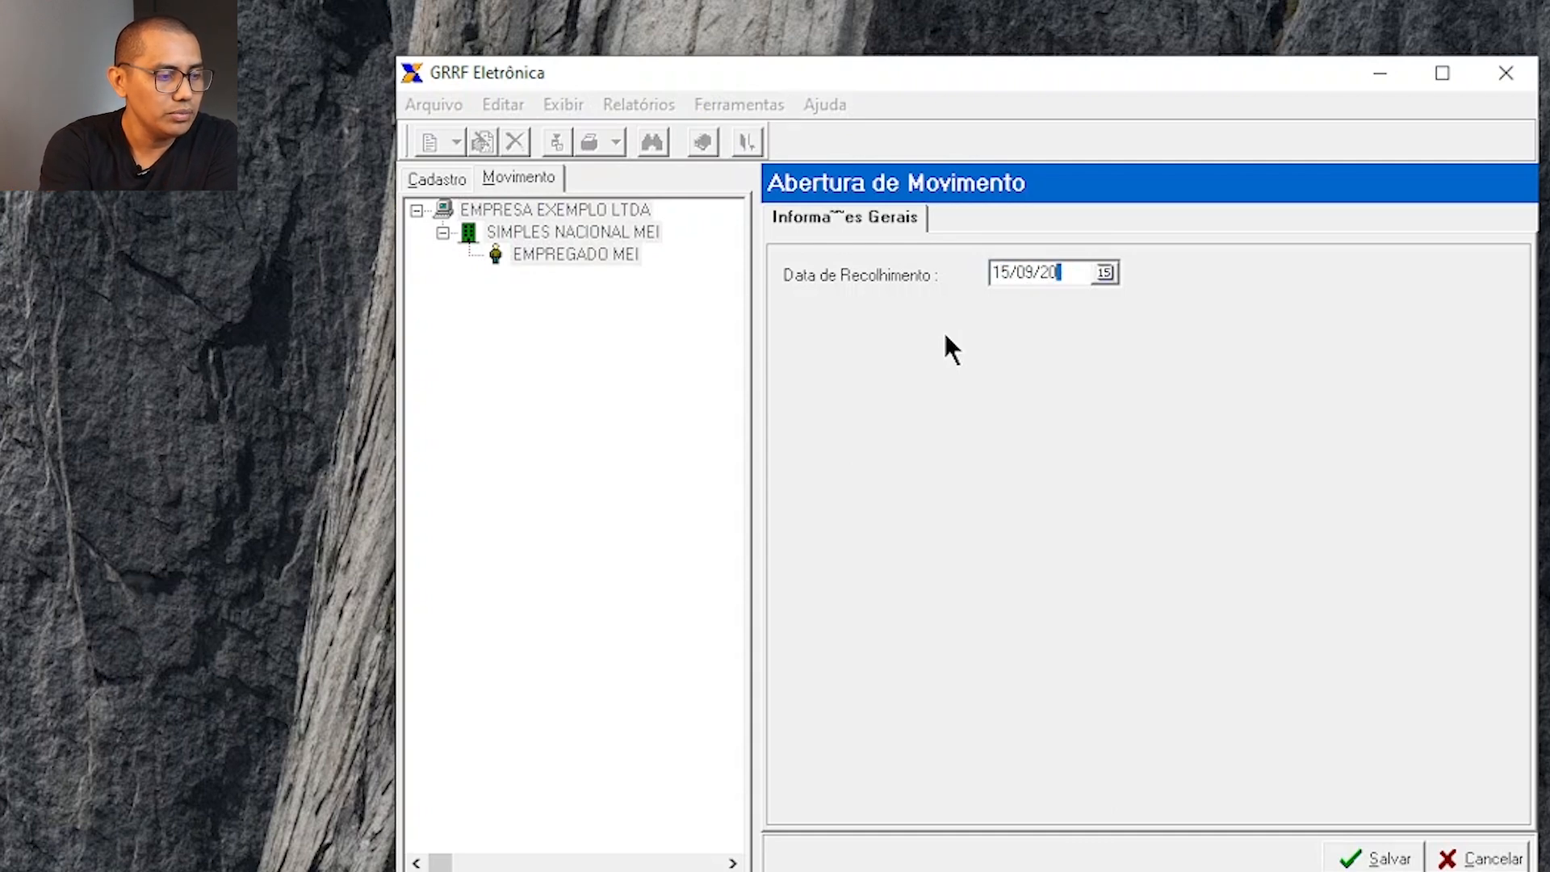
text(23)
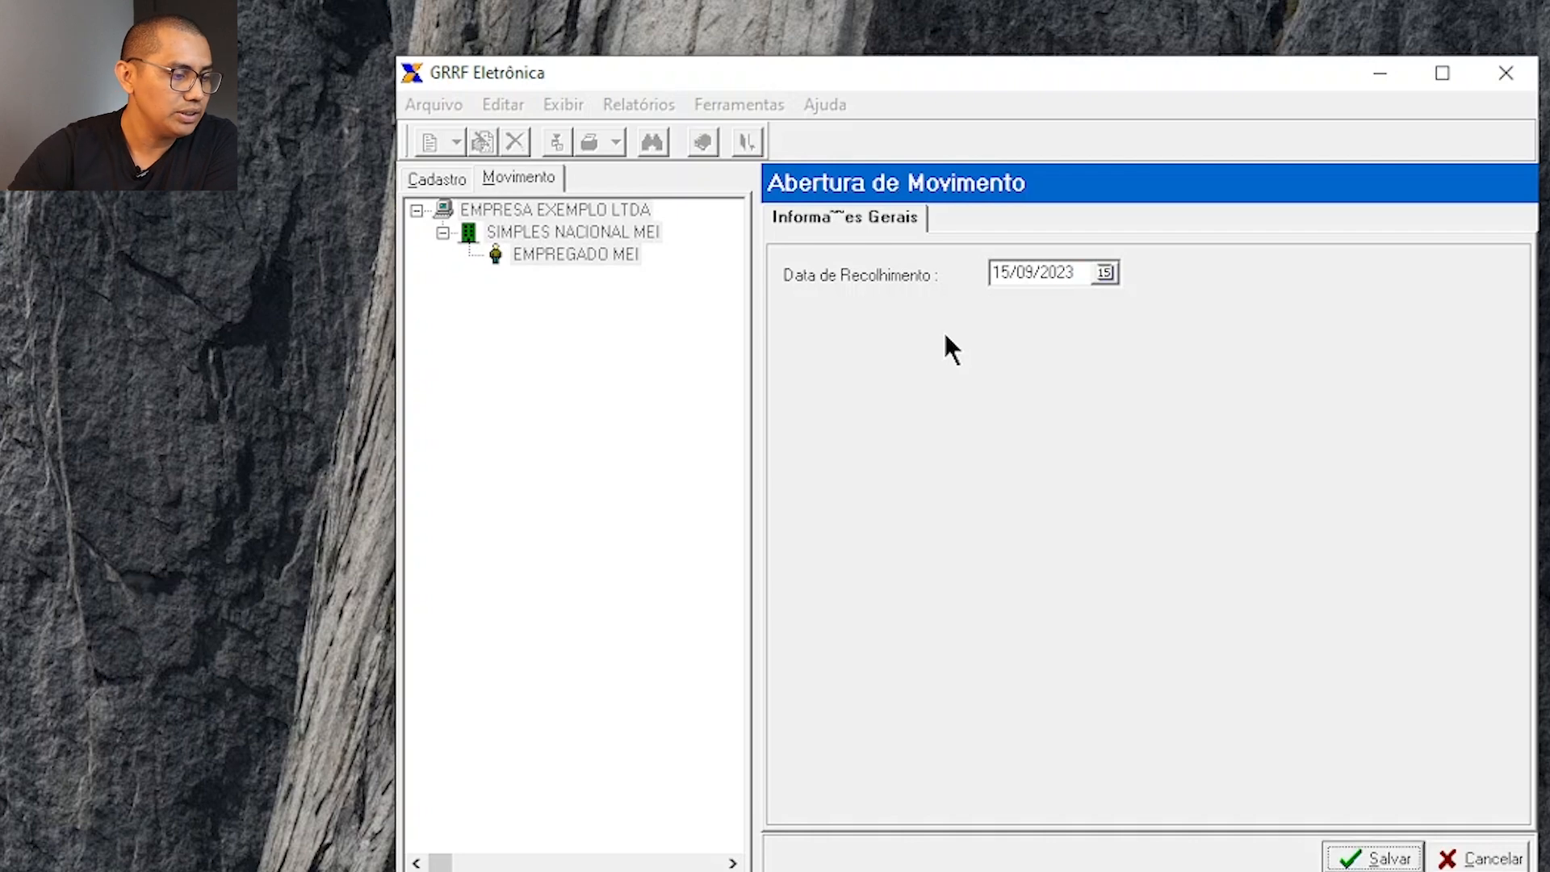
click(1372, 858)
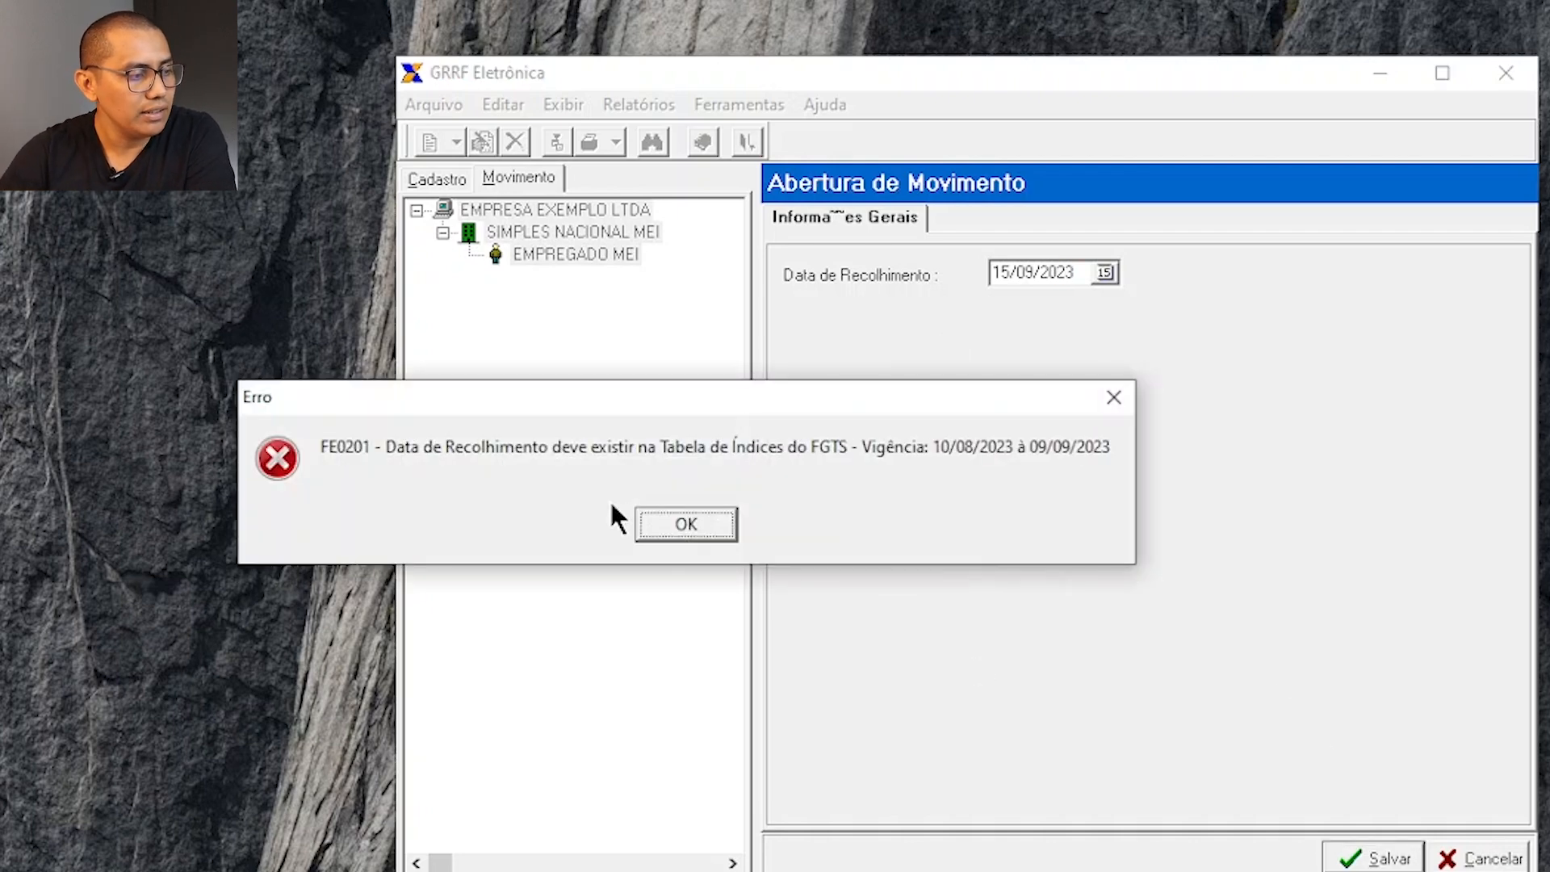
drag(646, 399, 1007, 402)
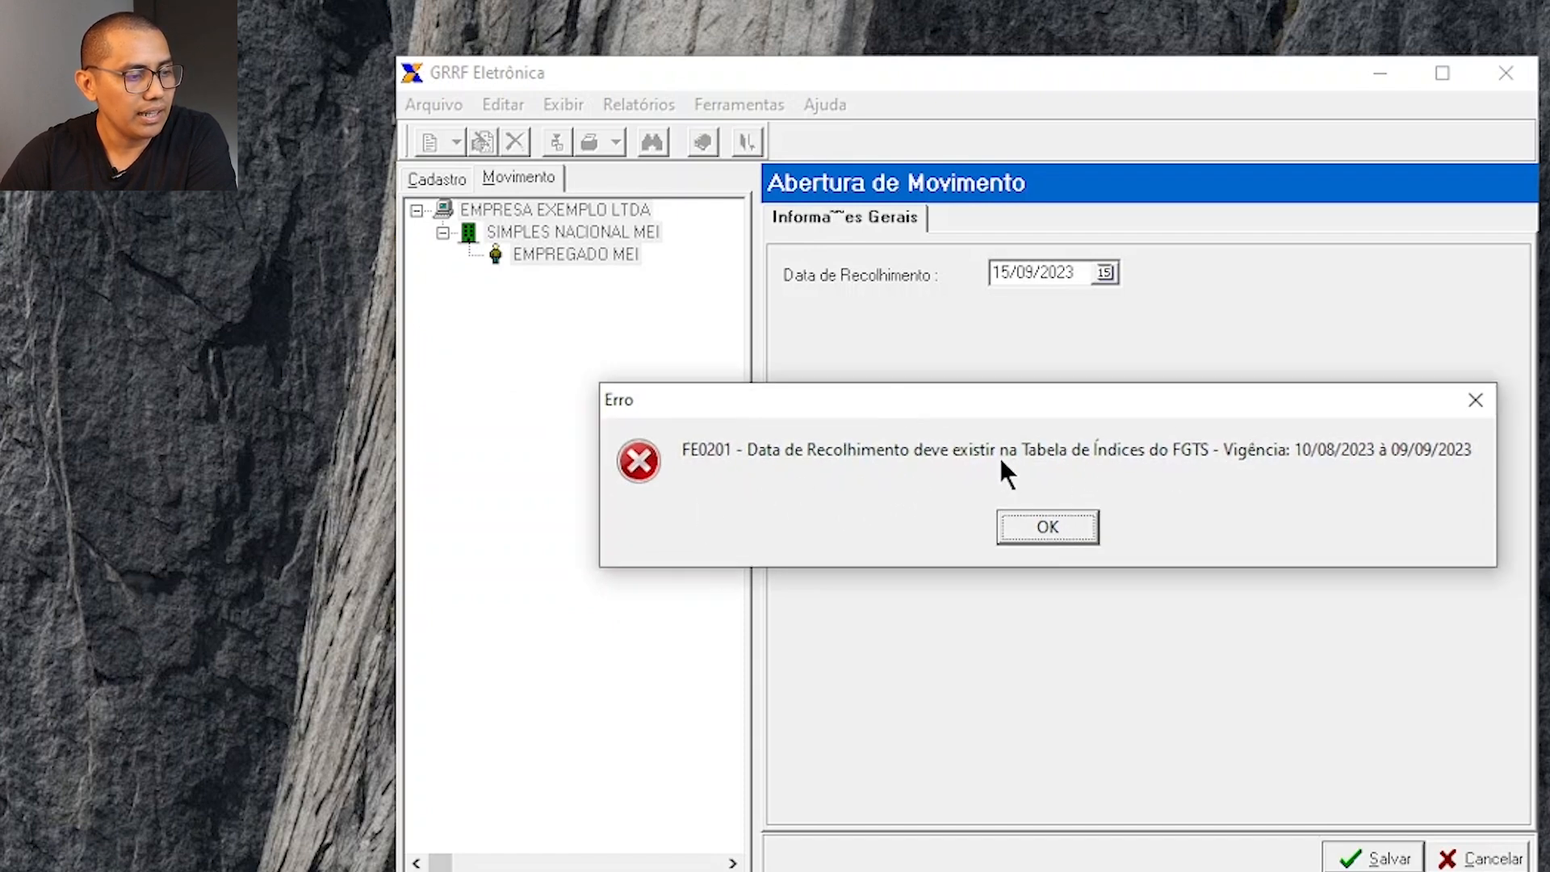
drag(1132, 387, 1035, 384)
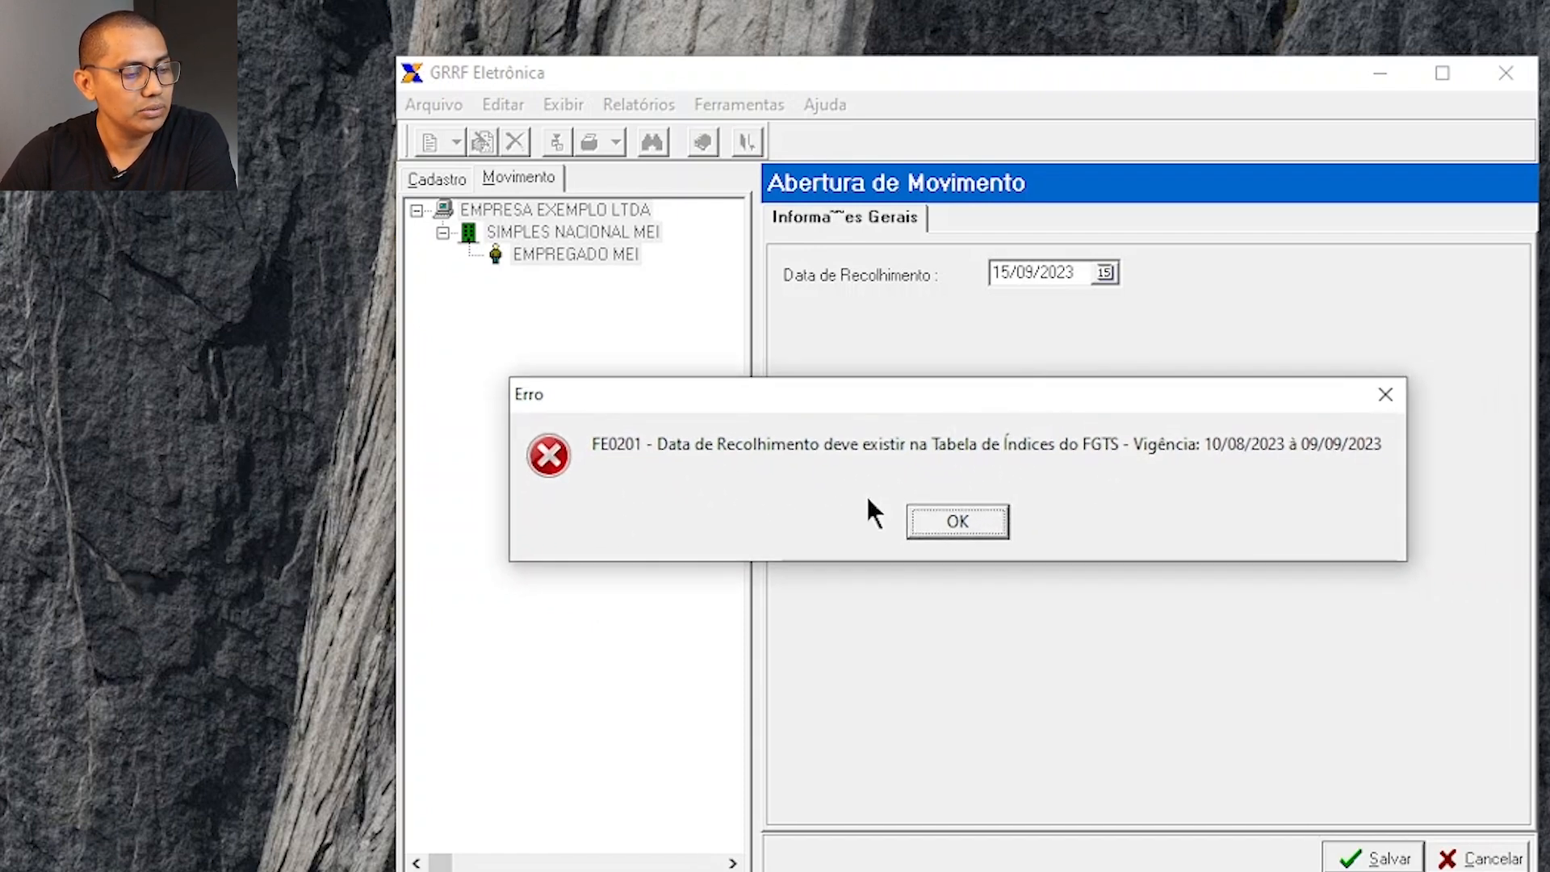
click(1384, 393)
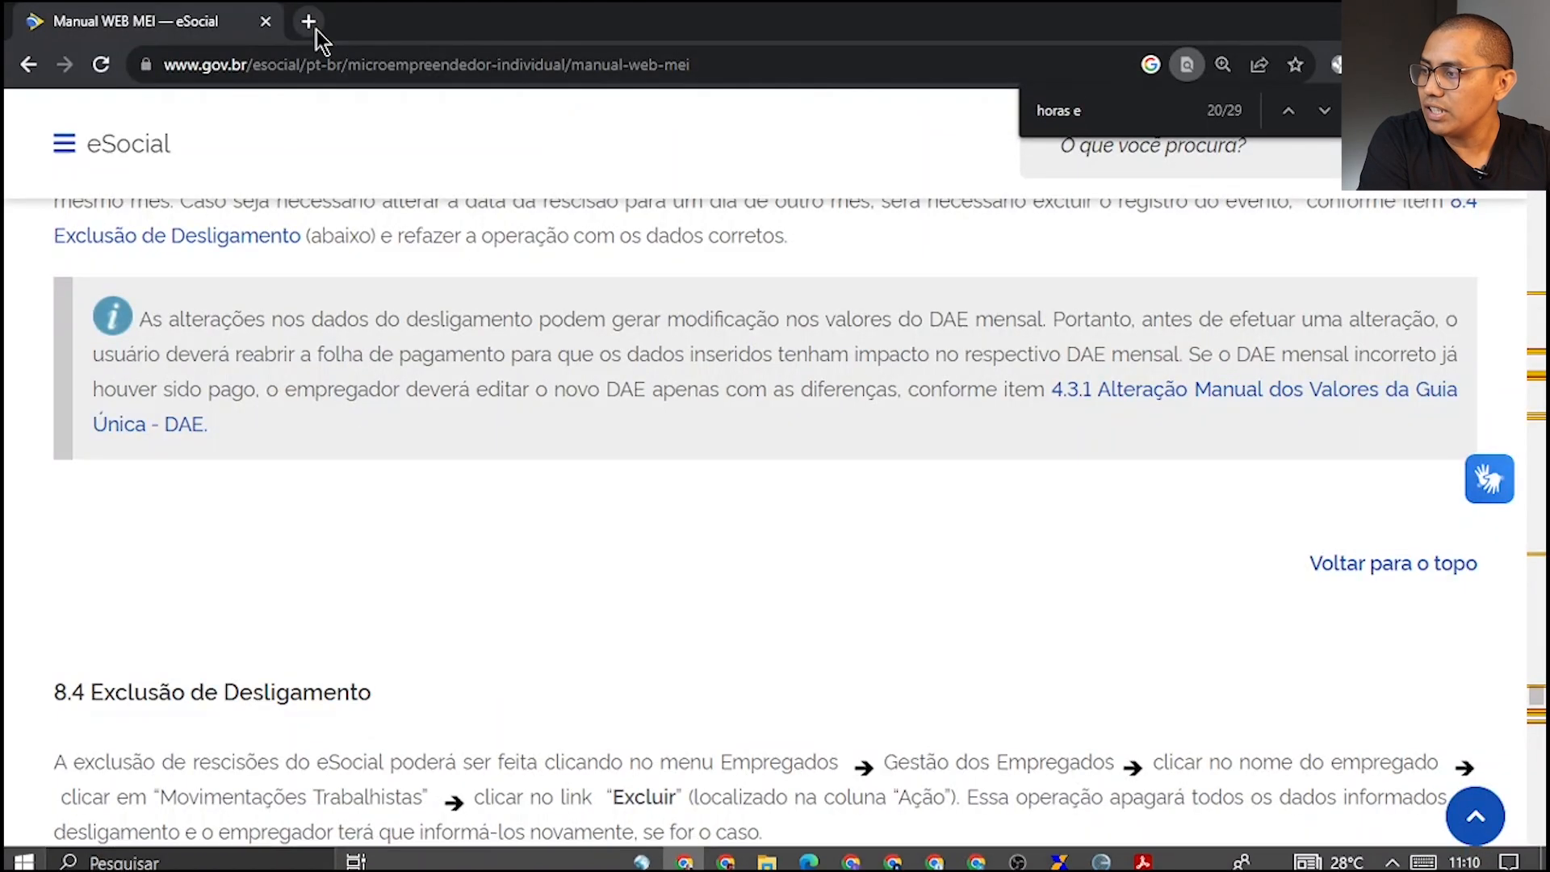
Switch to the Chrome browser and open the CAIXA downloads page (caixa.gov.br/site/paginas/downloads.aspx) in a new tab.
click(311, 26)
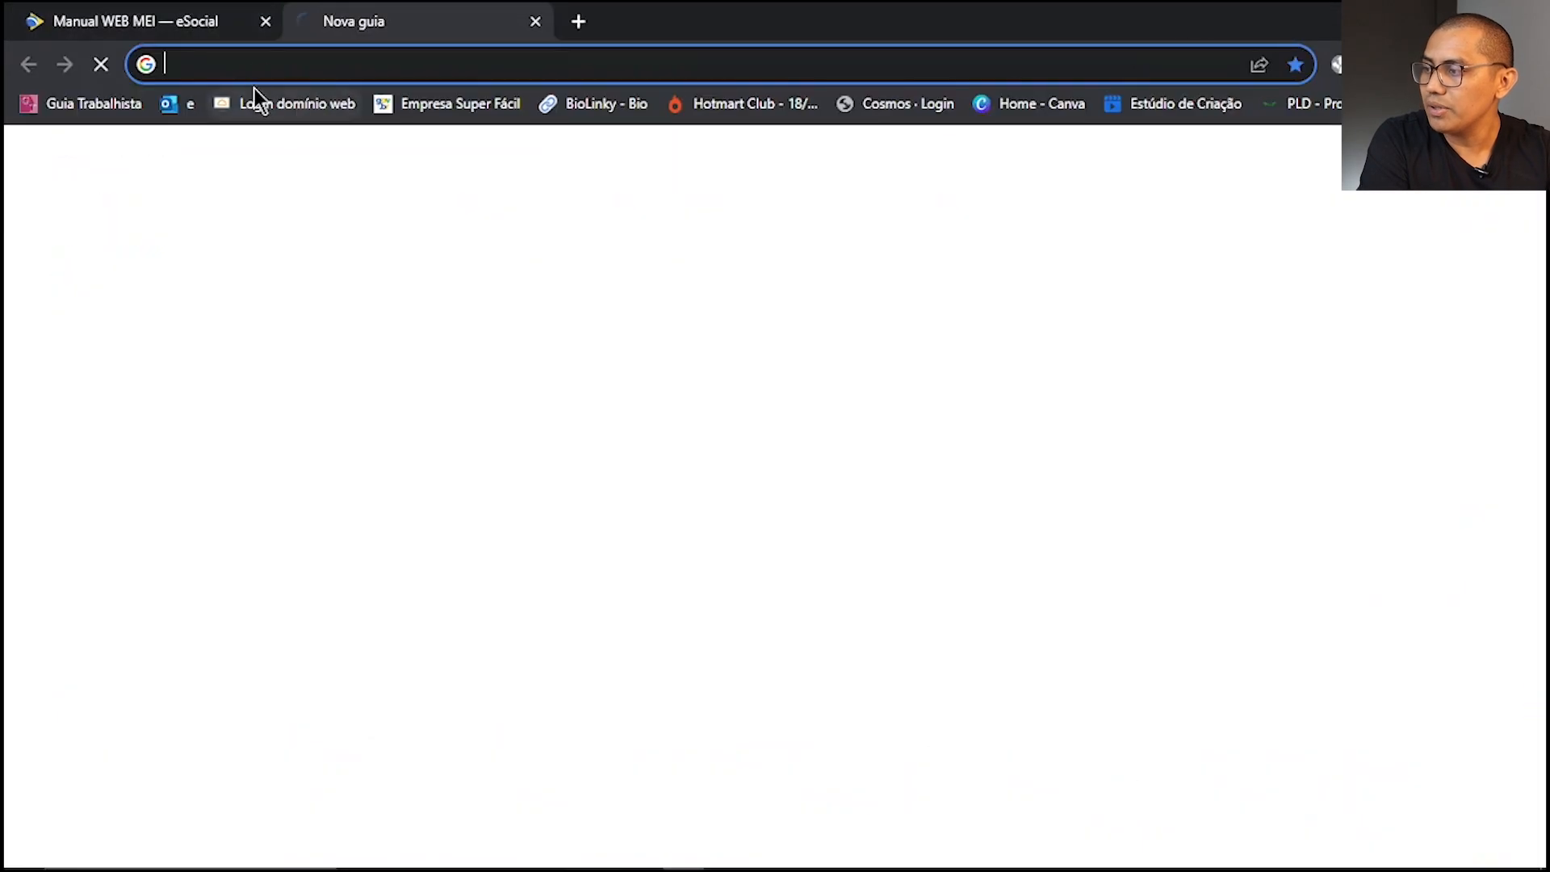
text(fg)
key(BackSpace)
key(BackSpace)
text(caixa.gov.br/site/paginas/)
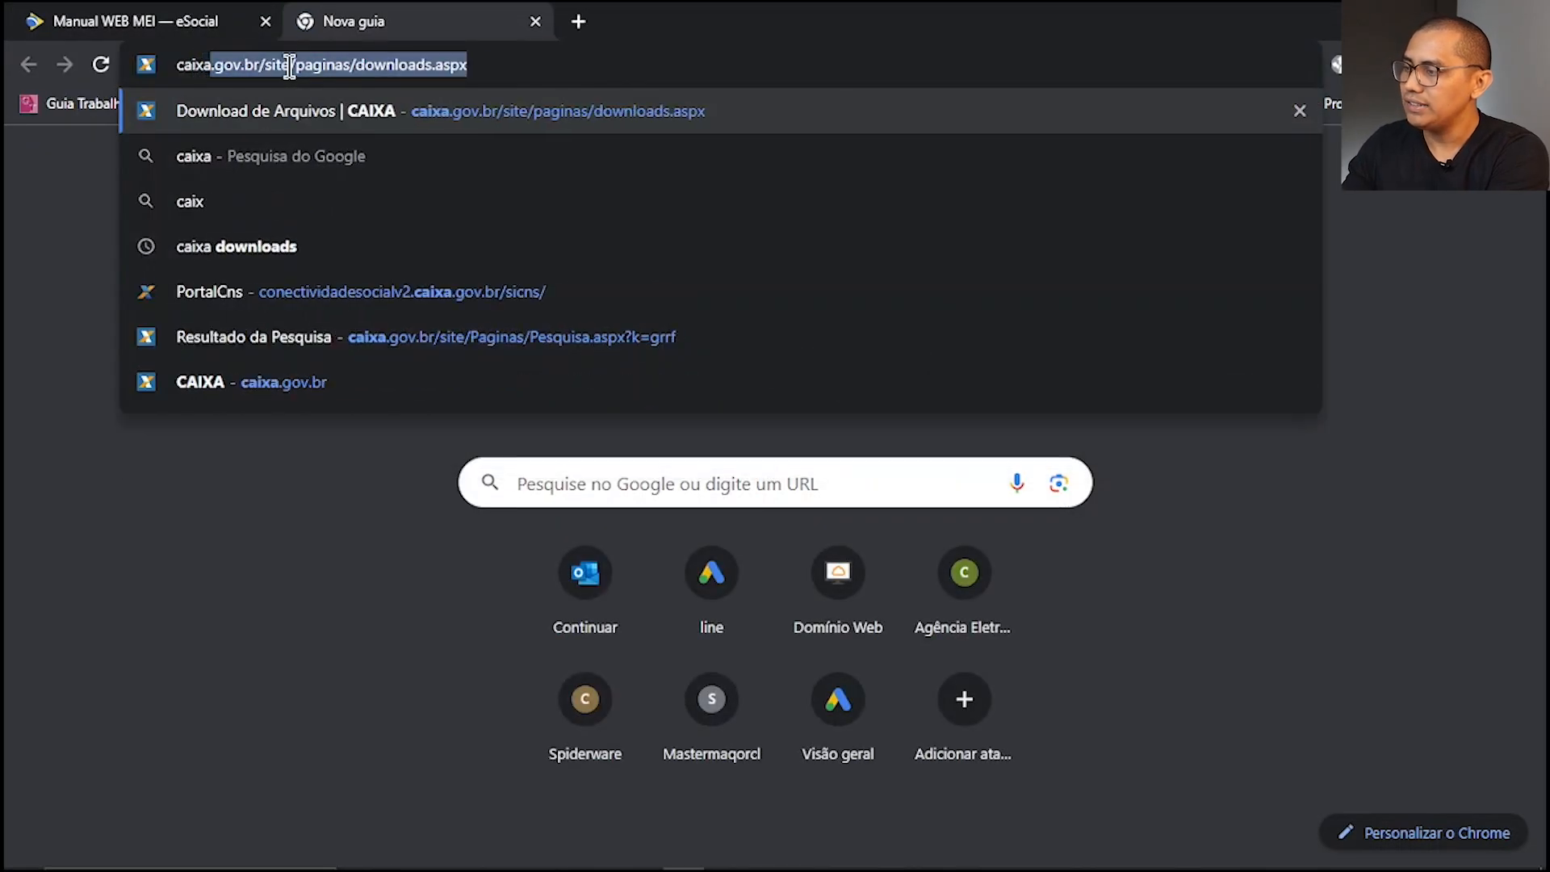
text( do)
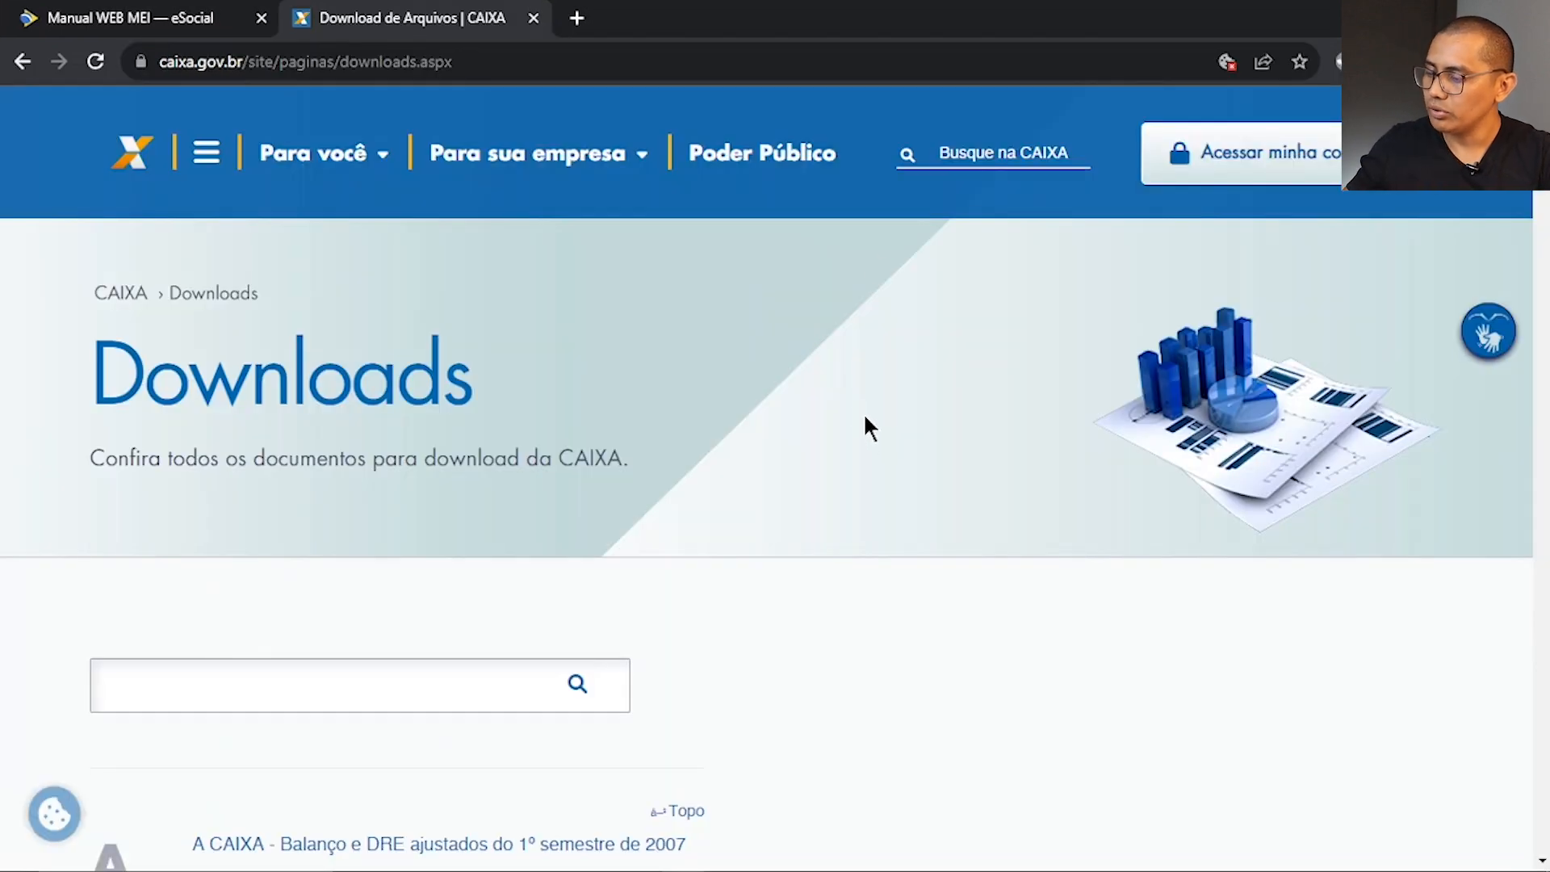
Find "grrf" on the page, expand the FGTS – Guia de Recolhimento Rescisório (GRRF) category, and download the GR 09/2023 index file.
key(ctrl+f)
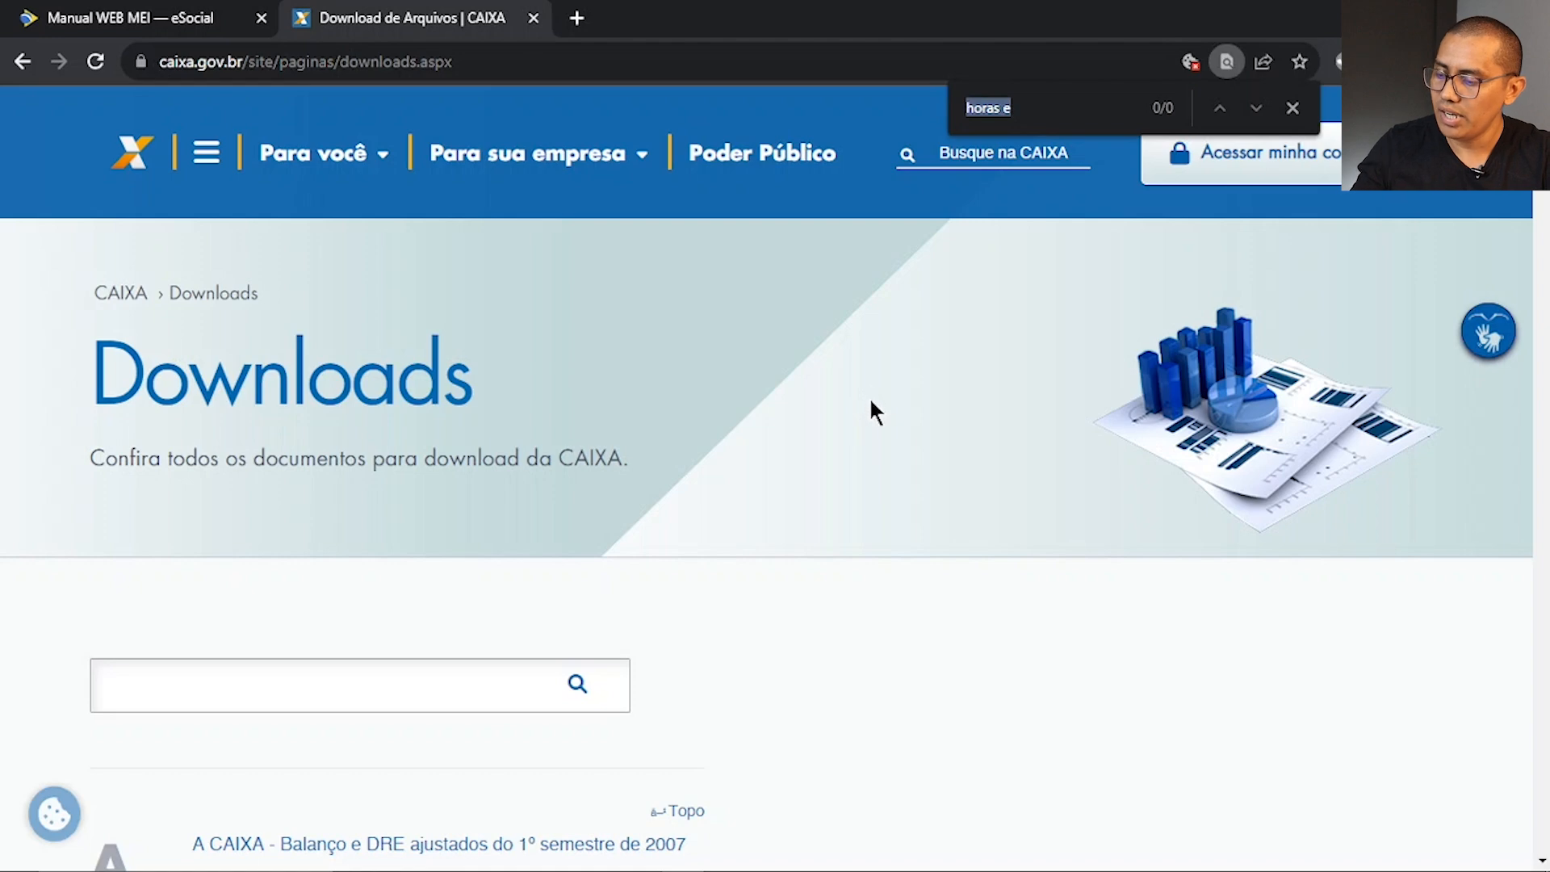
text(grrf)
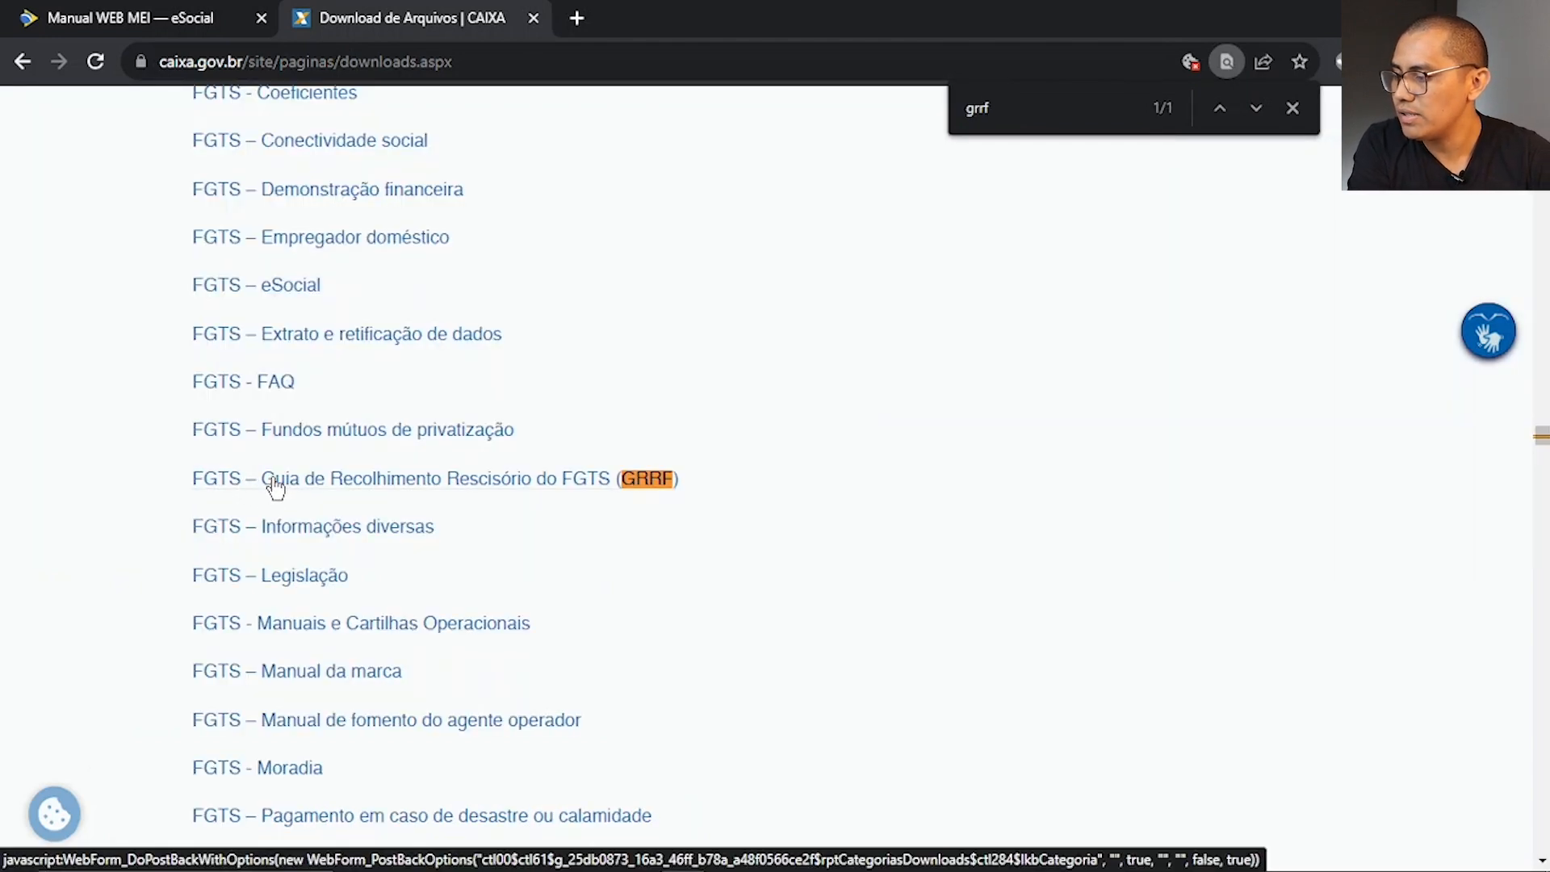
click(529, 486)
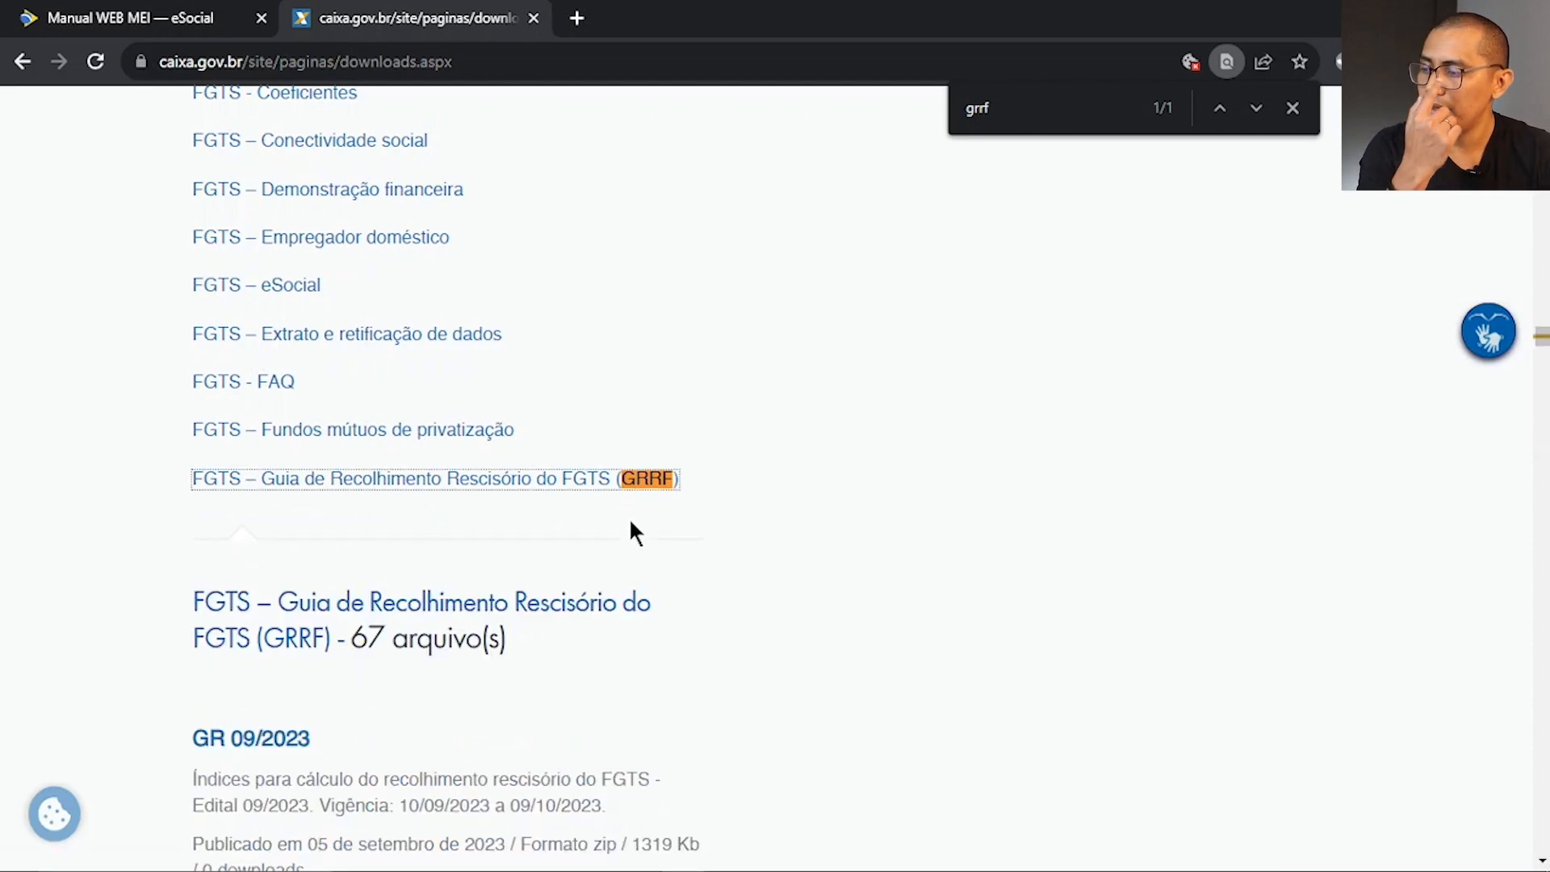
scroll(626, 525, down, 1)
scroll(410, 627, down, 2)
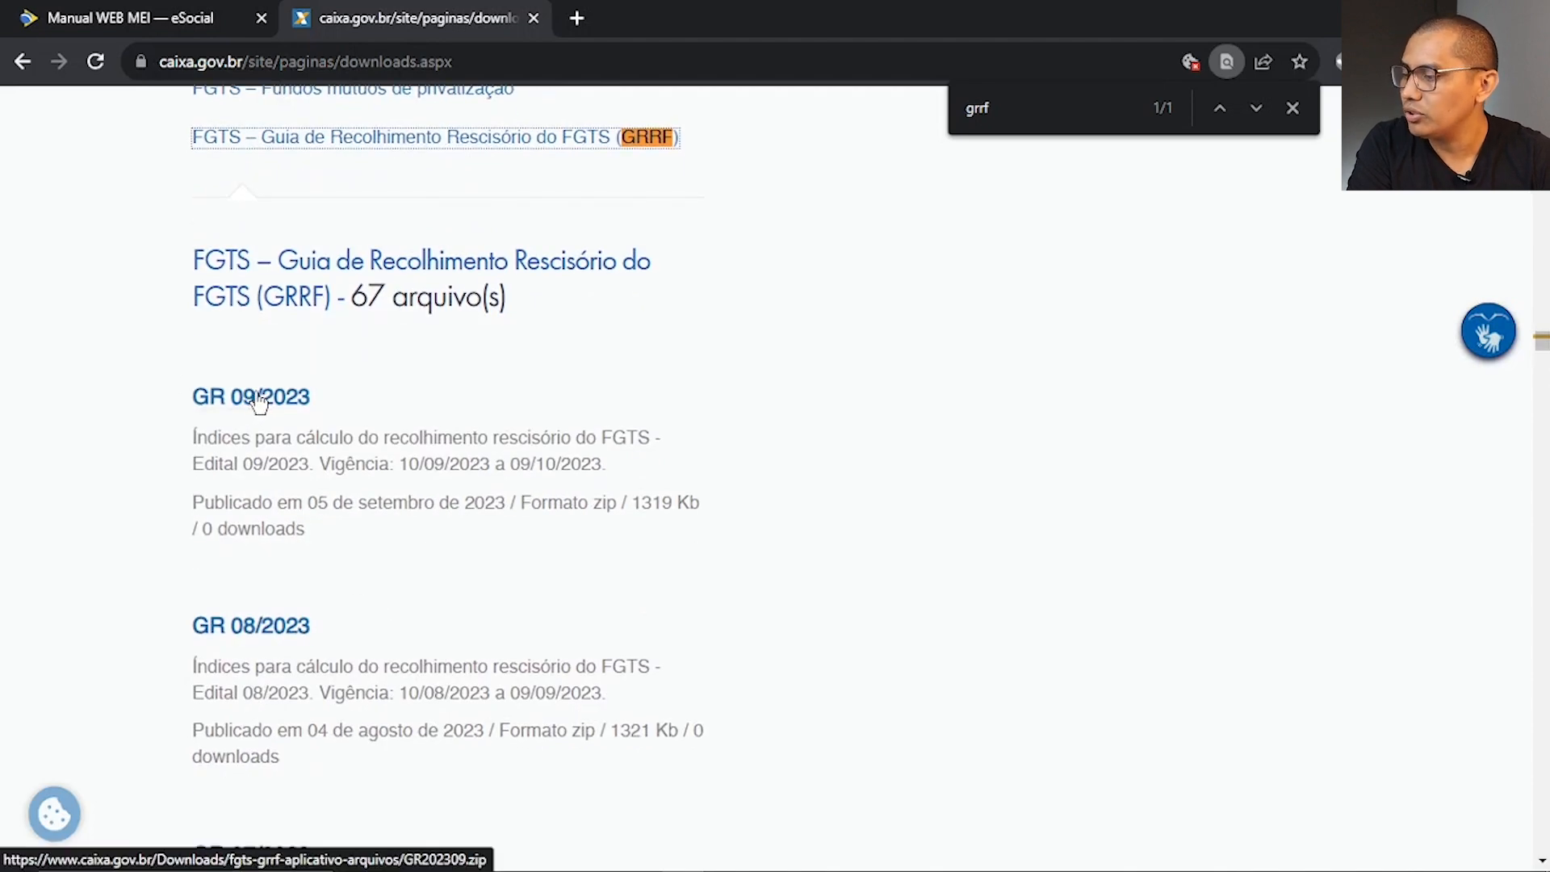
click(259, 401)
Switch to the Downloads folder in File Explorer, create a folder named "grrf 092023", and move the GR202309 ZIP into it.
mouse_move(767, 859)
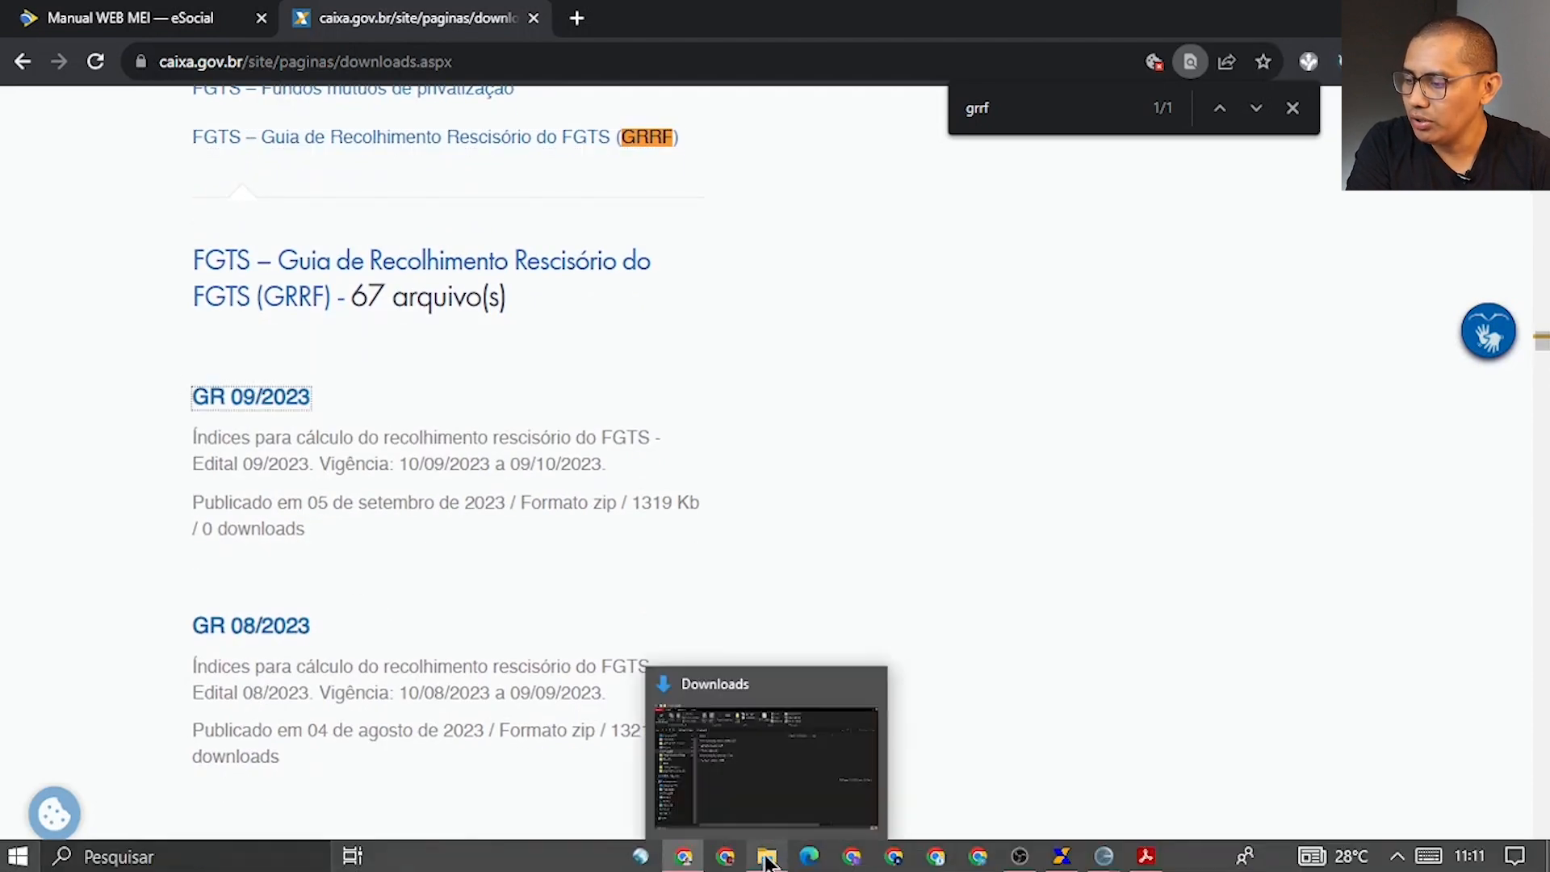
click(767, 859)
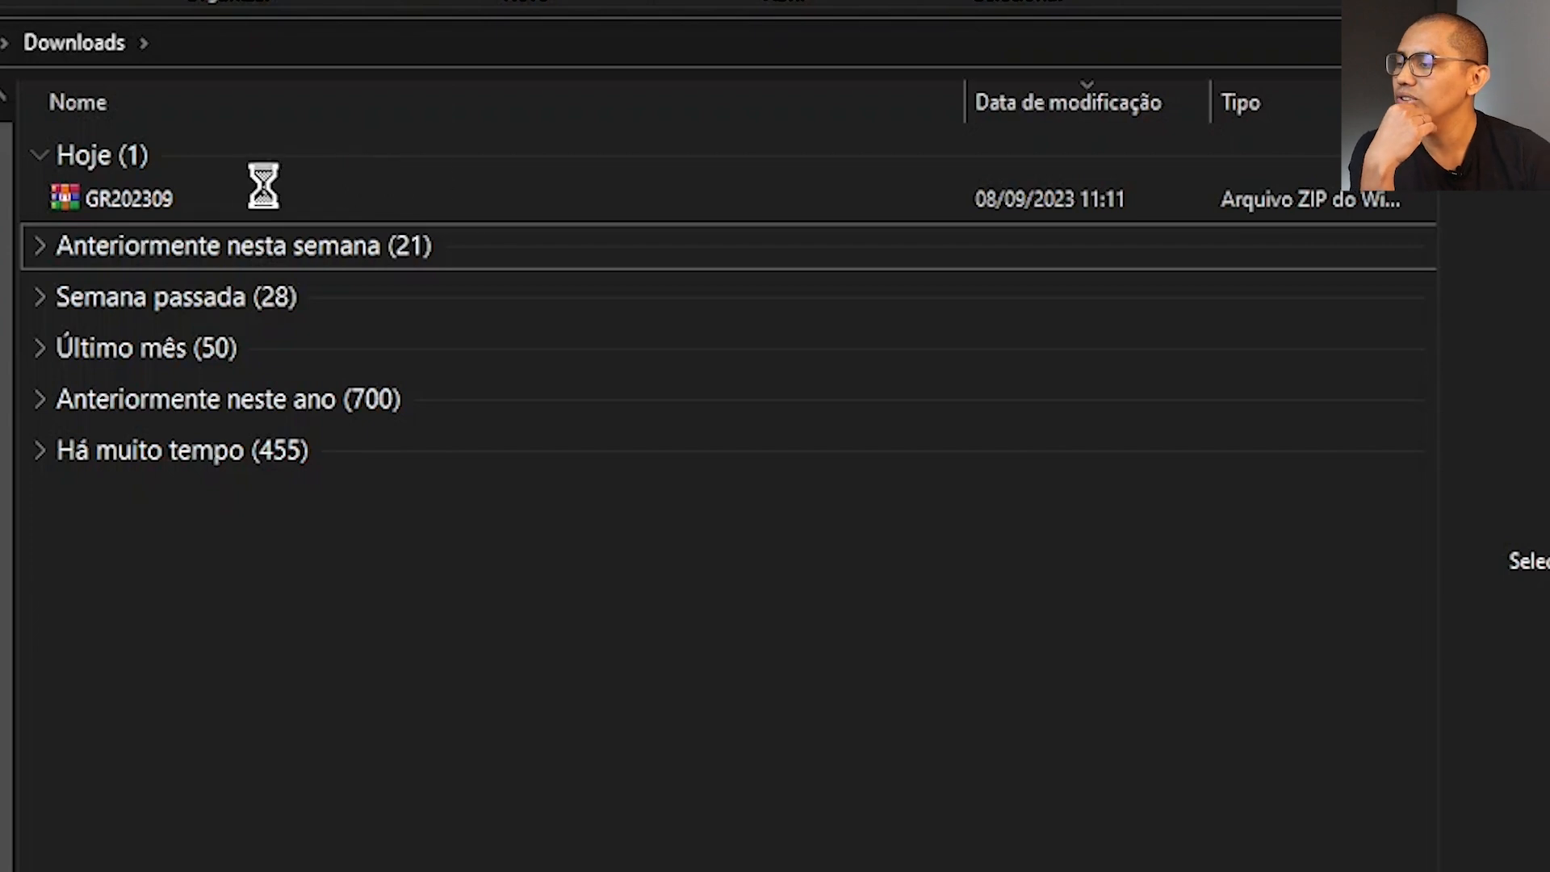
key(ctrl+shift+n)
text(gr)
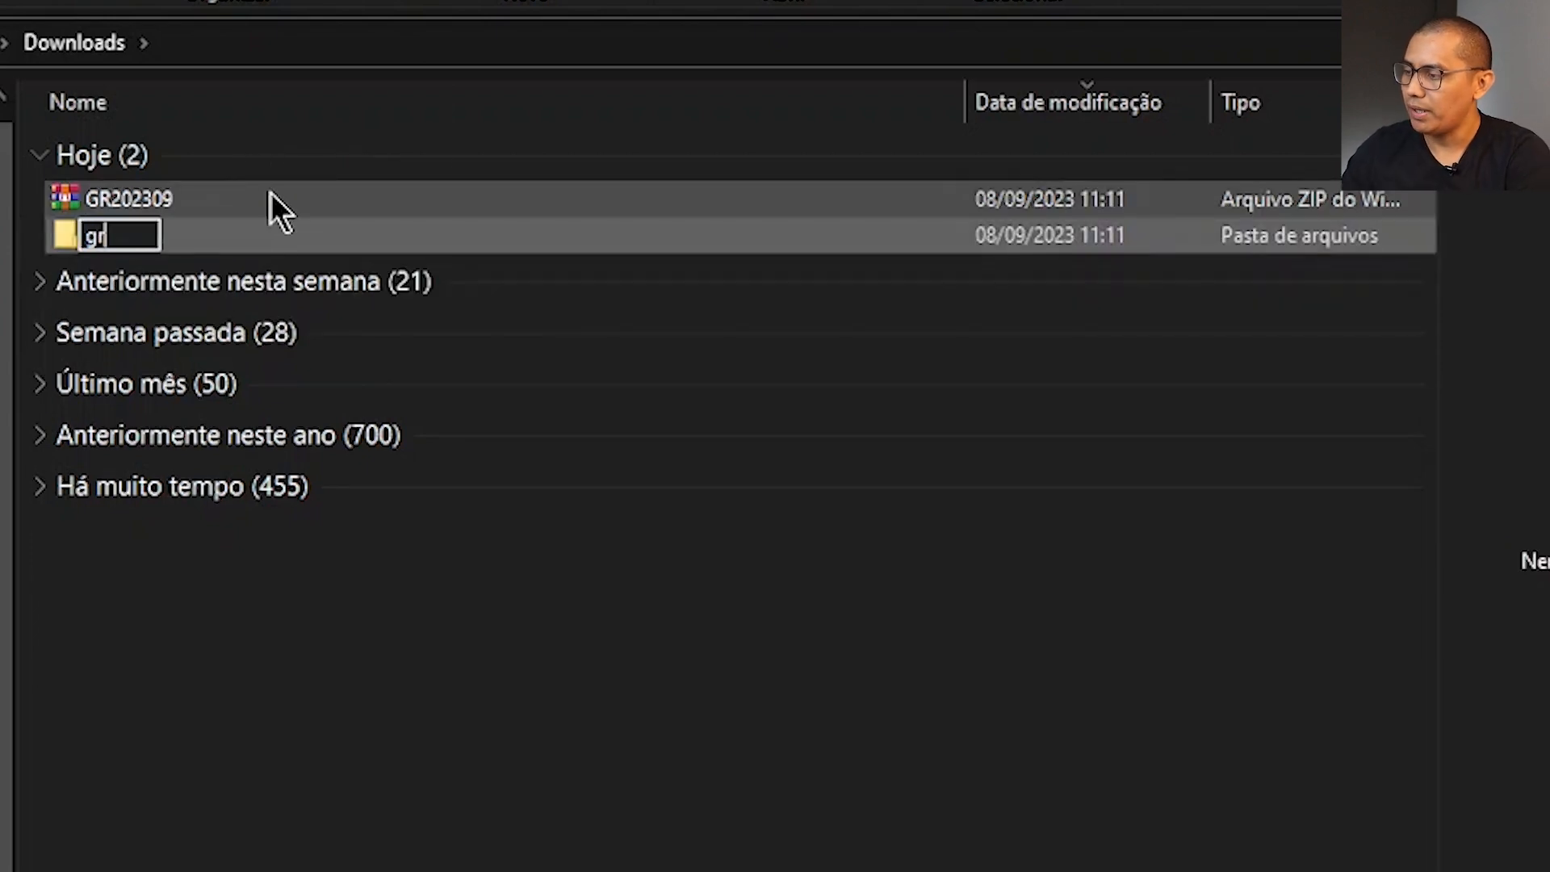
text(rf 092023)
key(Return)
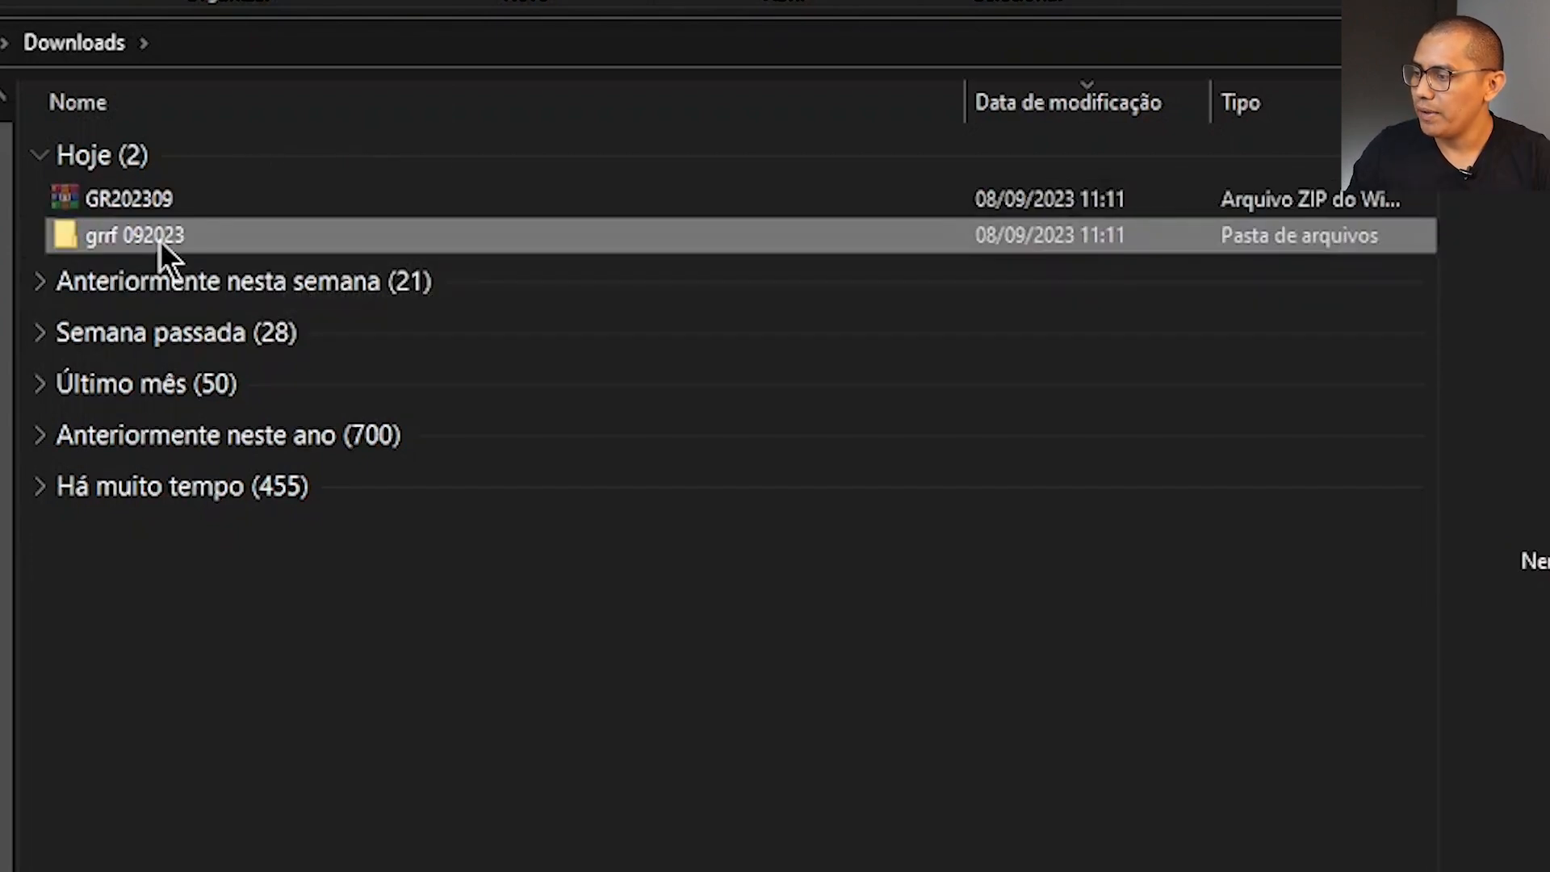
double_click(160, 239)
key(ctrl+v)
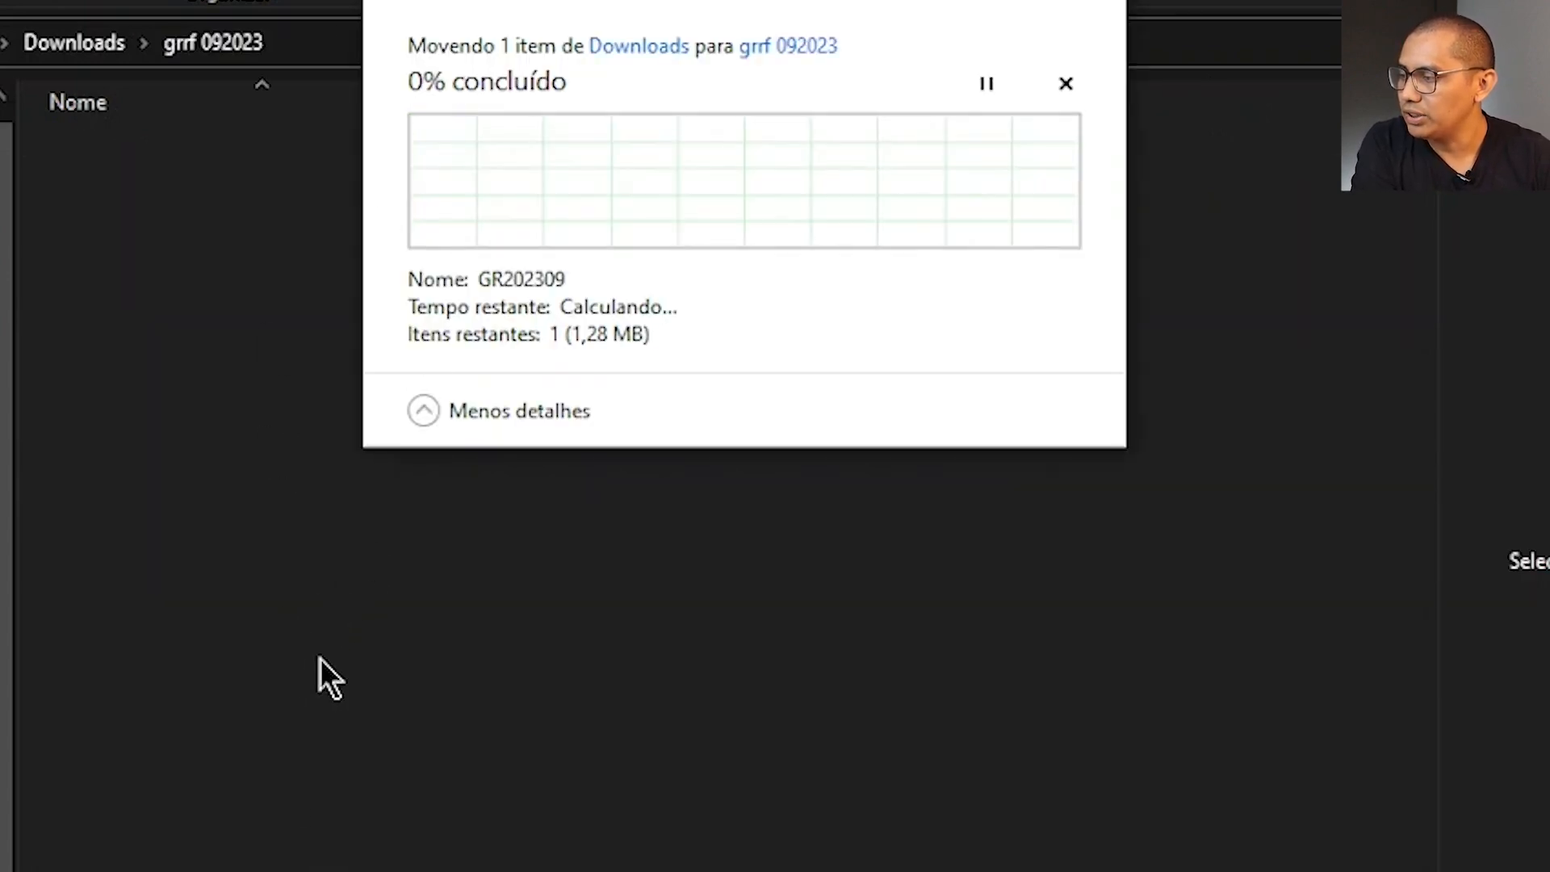
Extract the GR202309 ZIP in place, and extract the resulting GR202309 application into the same folder to obtain Ind_GRRF.
right_click(220, 167)
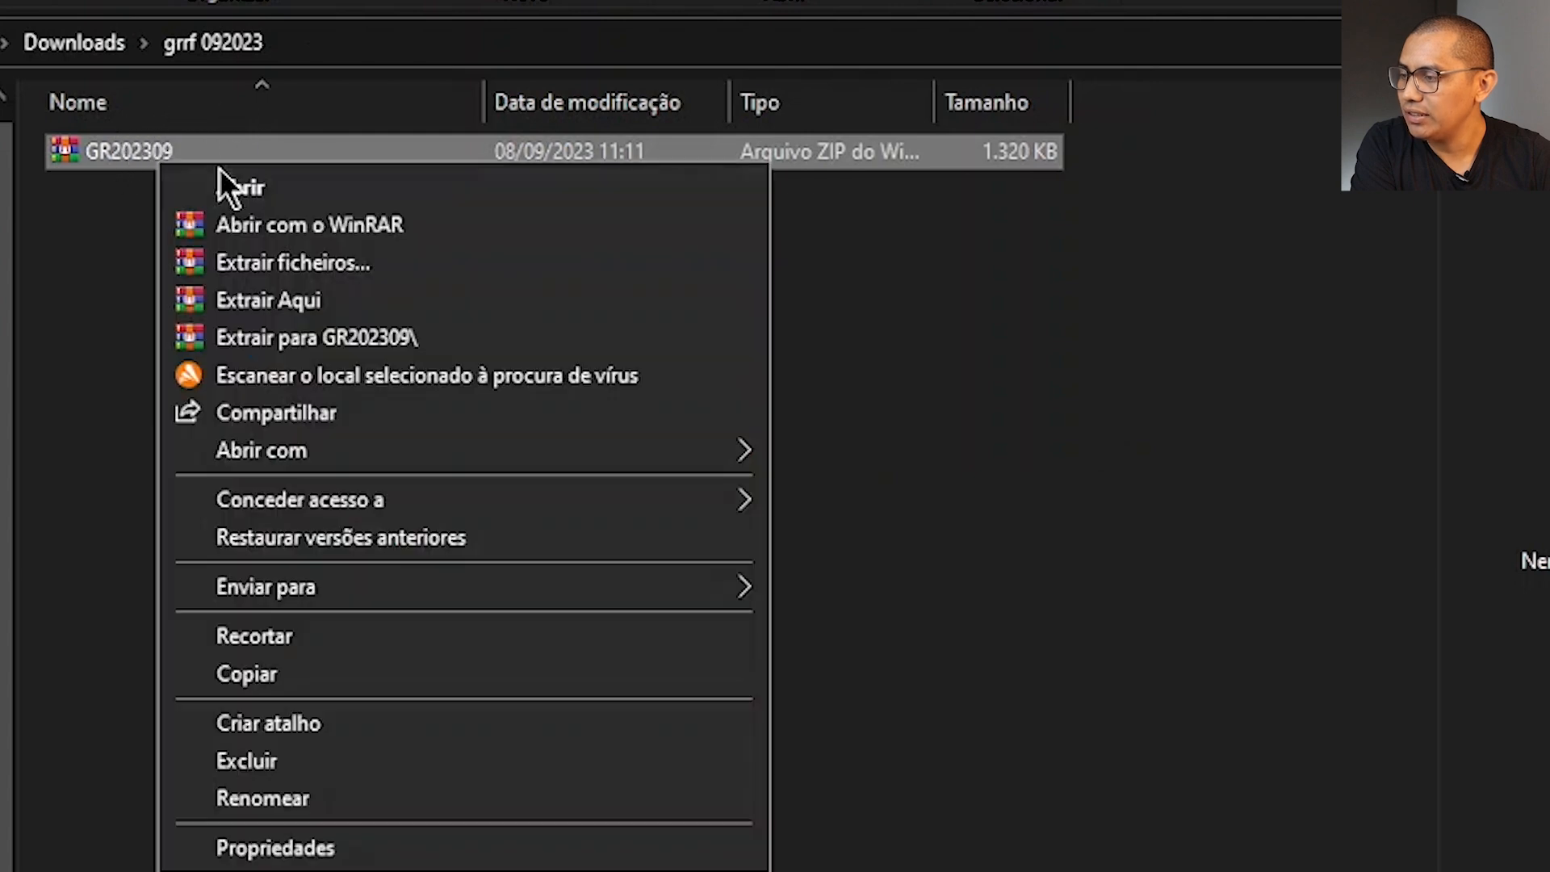
click(274, 307)
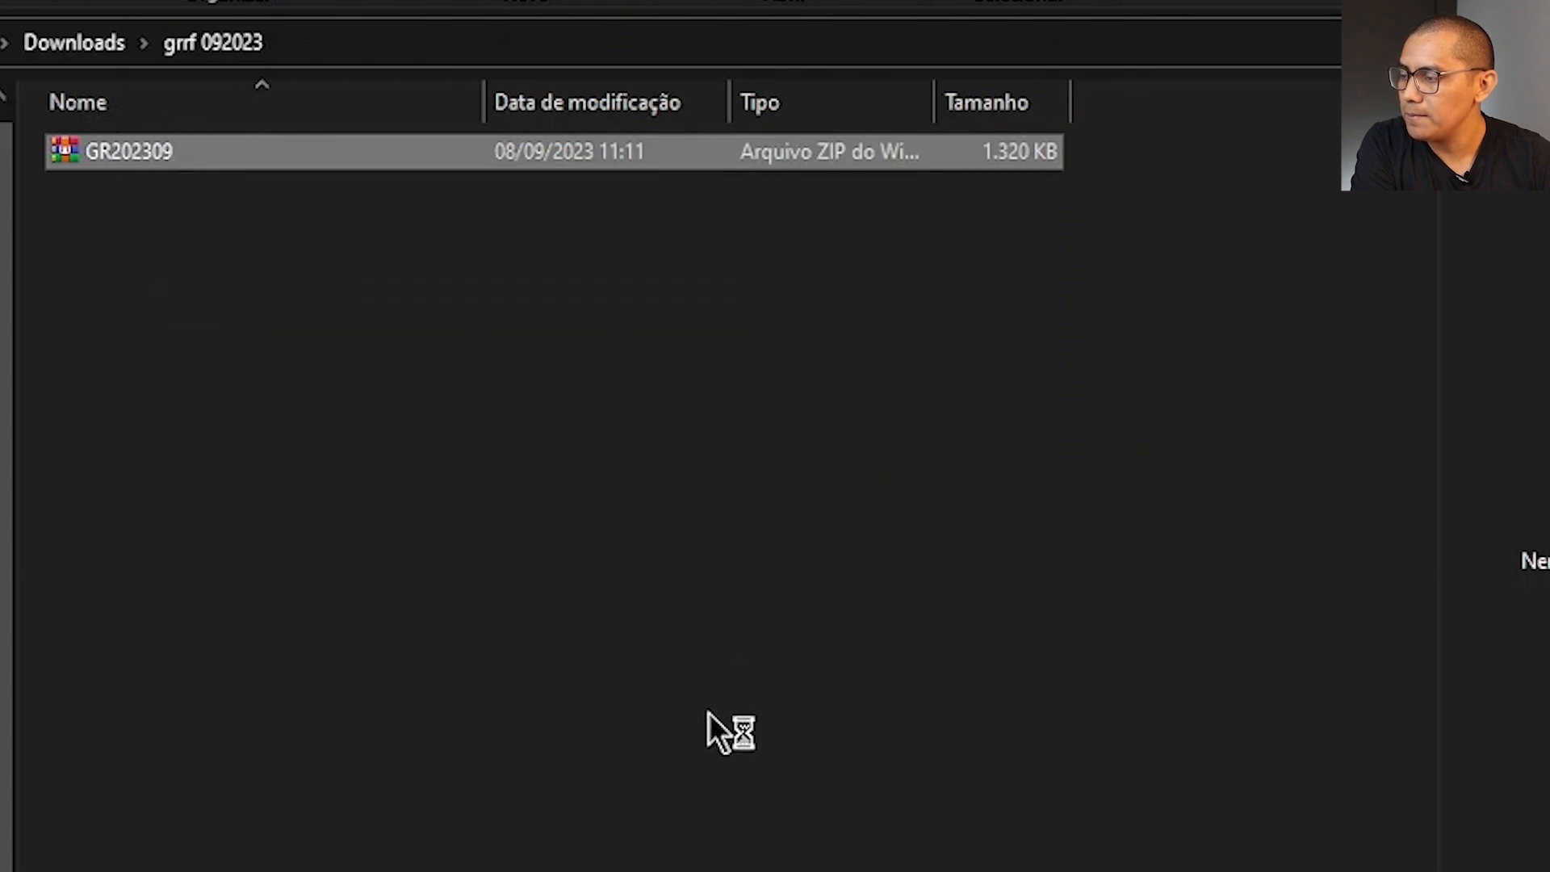
click(164, 153)
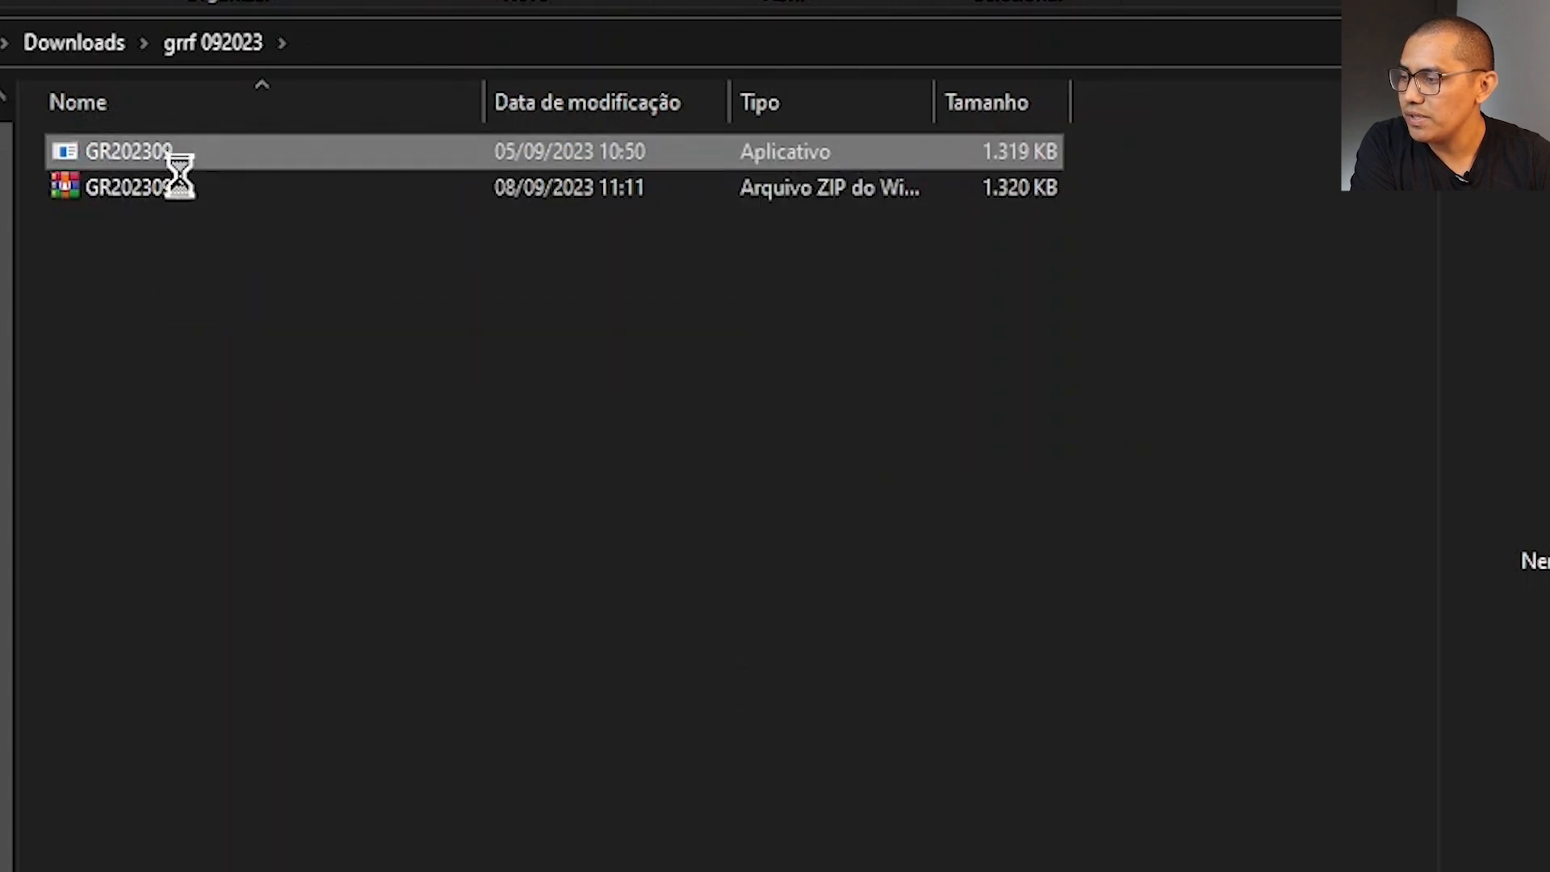
right_click(166, 155)
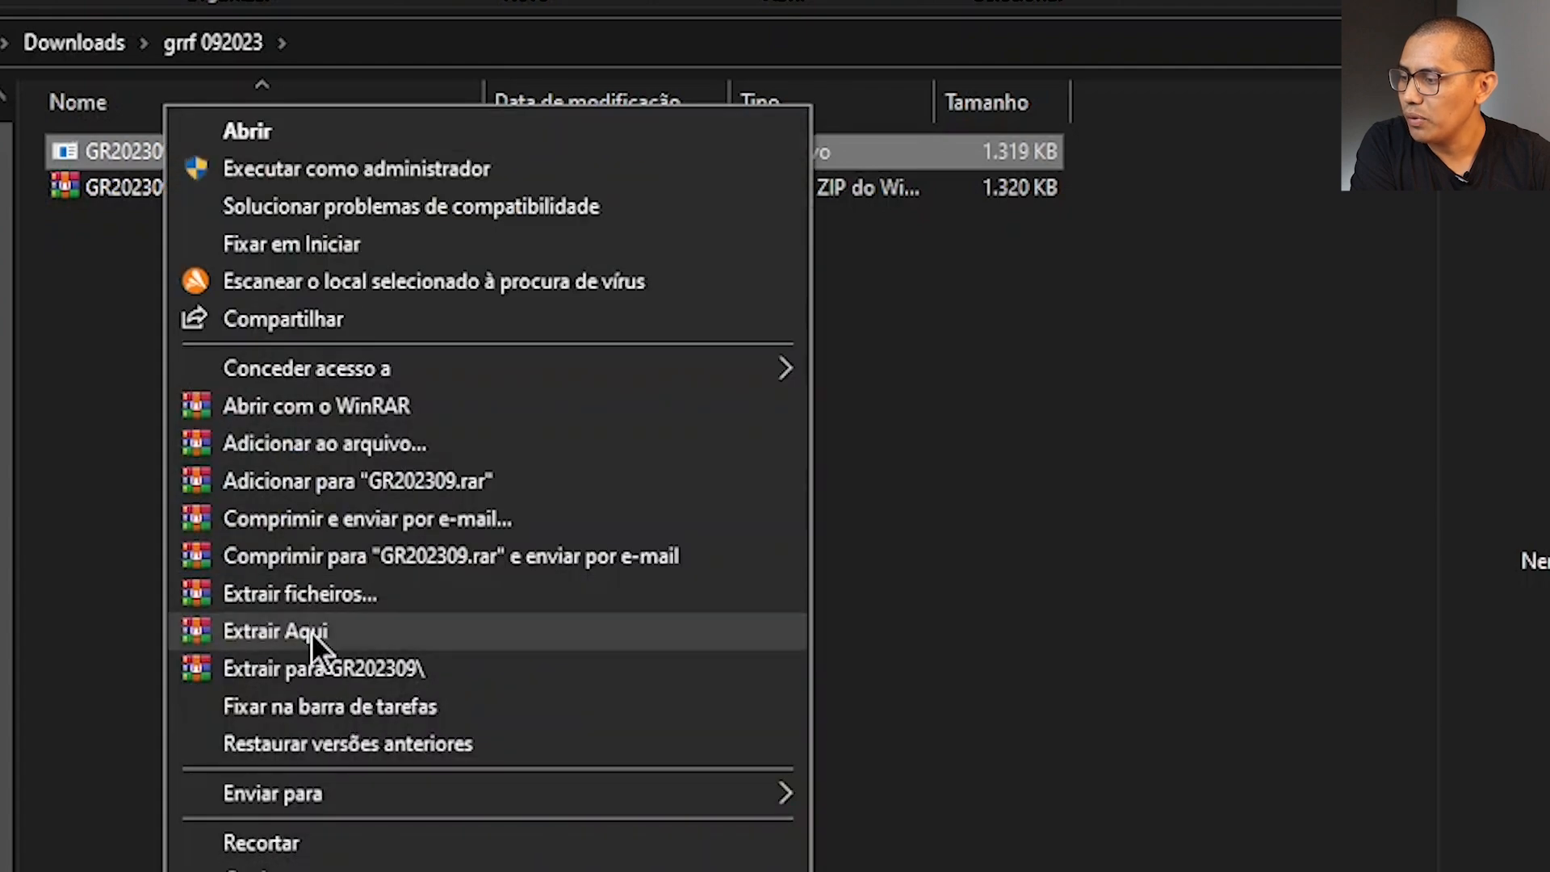
click(312, 631)
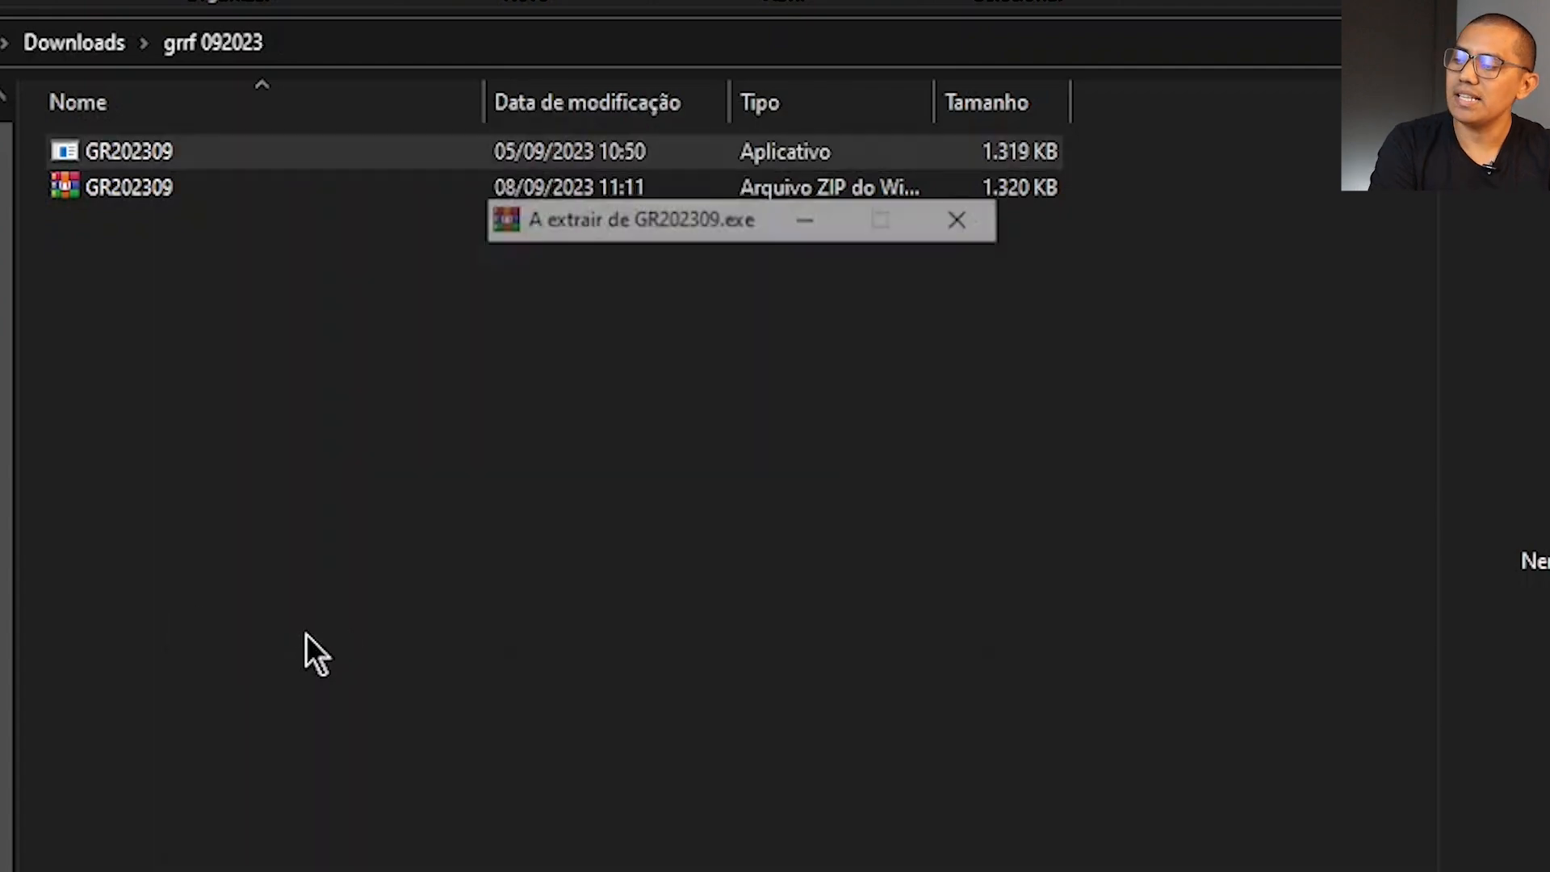
click(126, 223)
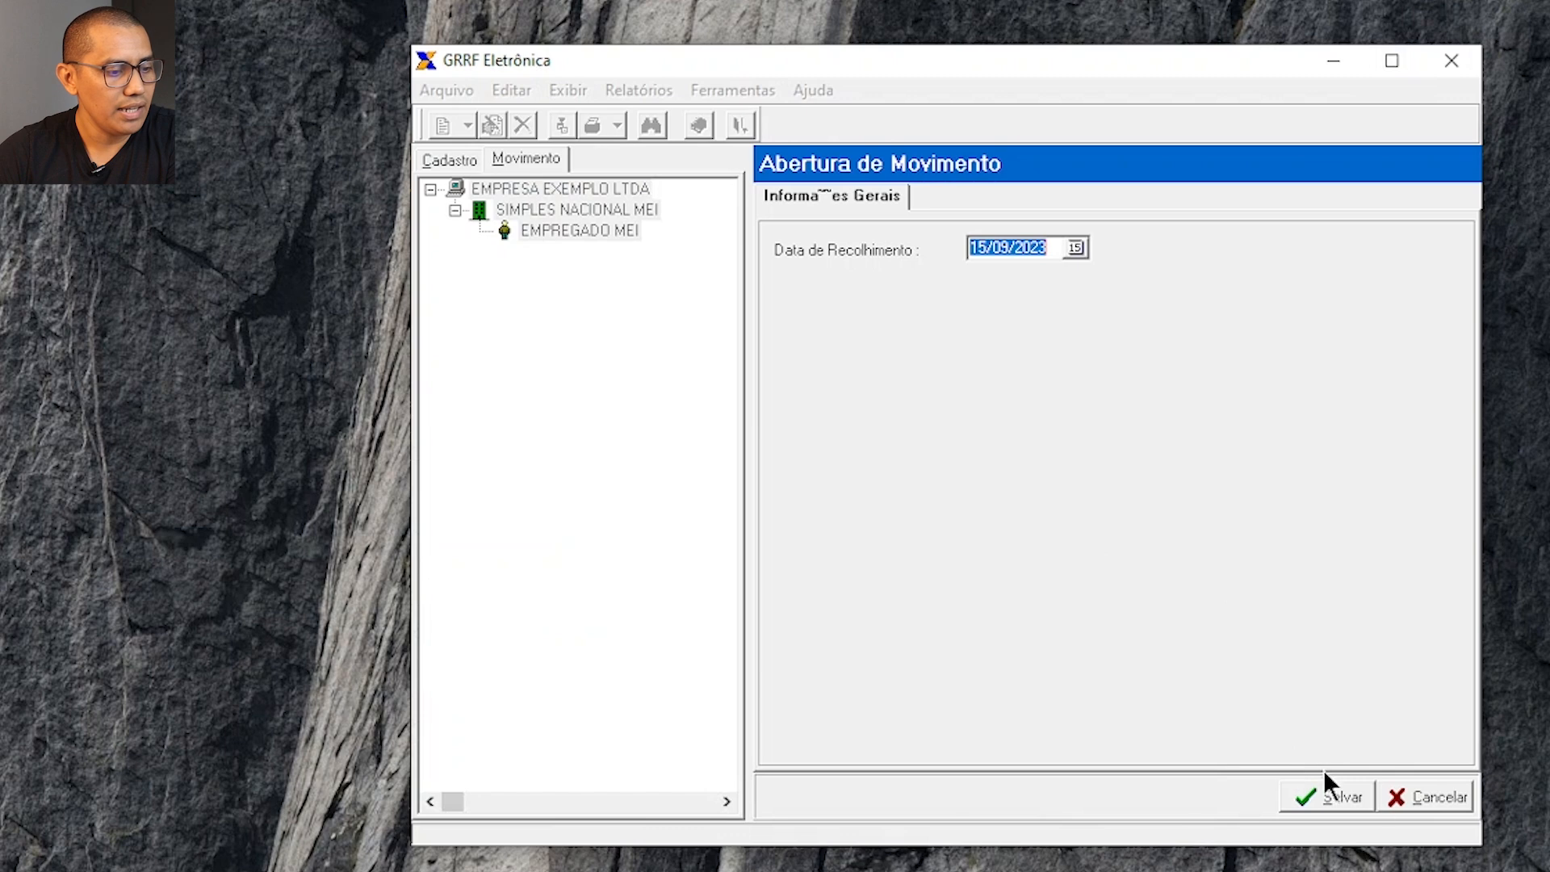
Switch to GRRF Eletrônica, cancel the pending movement opening, and import the Ind_GRRF index file from the grrf 092023 folder.
click(1433, 797)
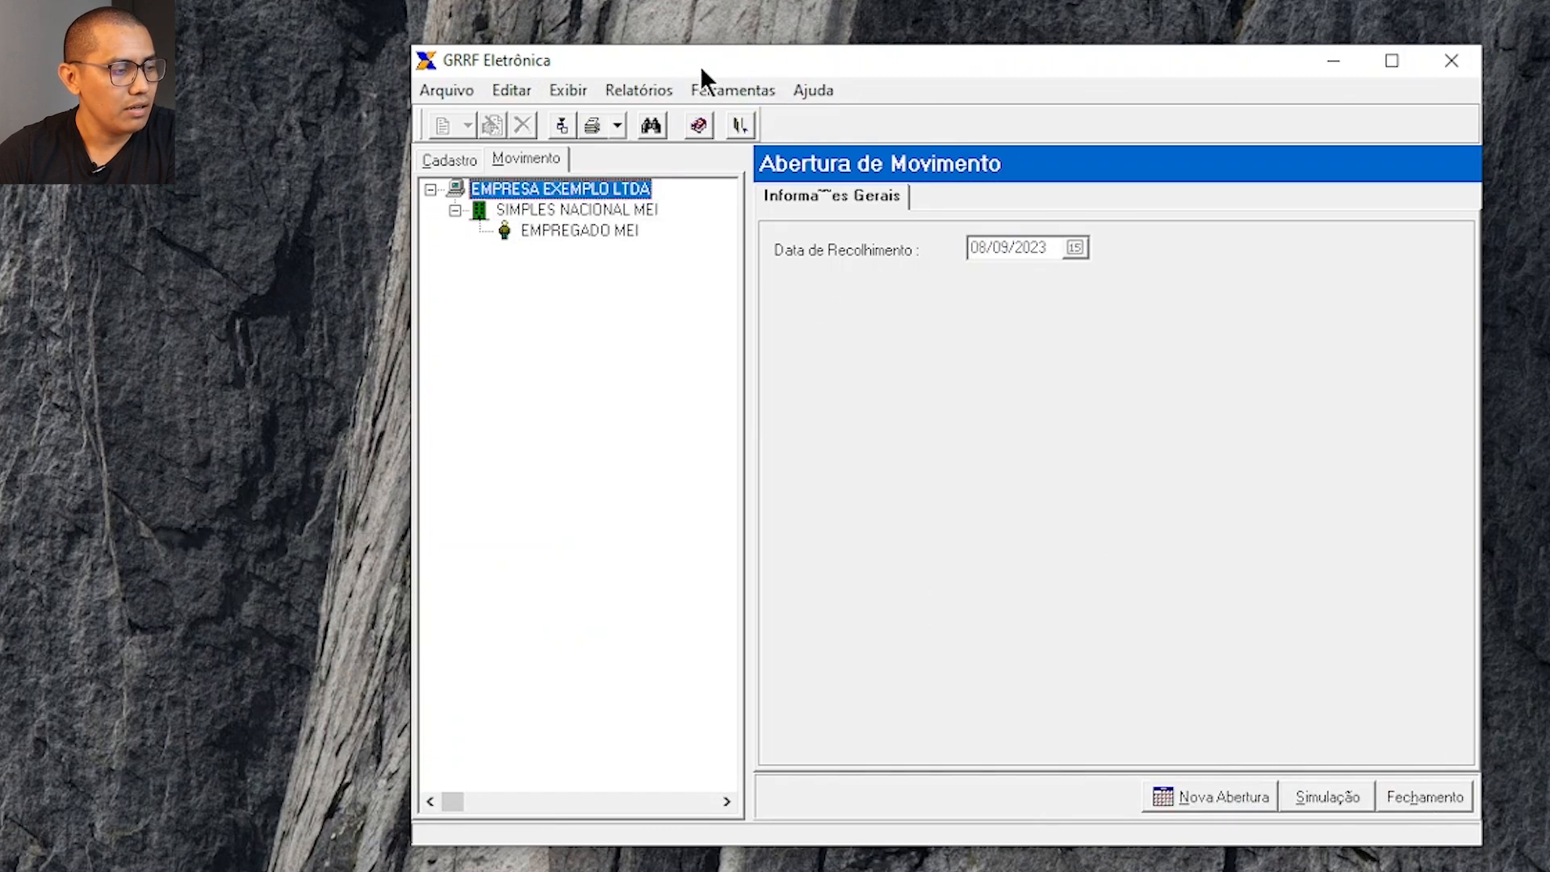
click(707, 91)
mouse_move(710, 117)
click(955, 202)
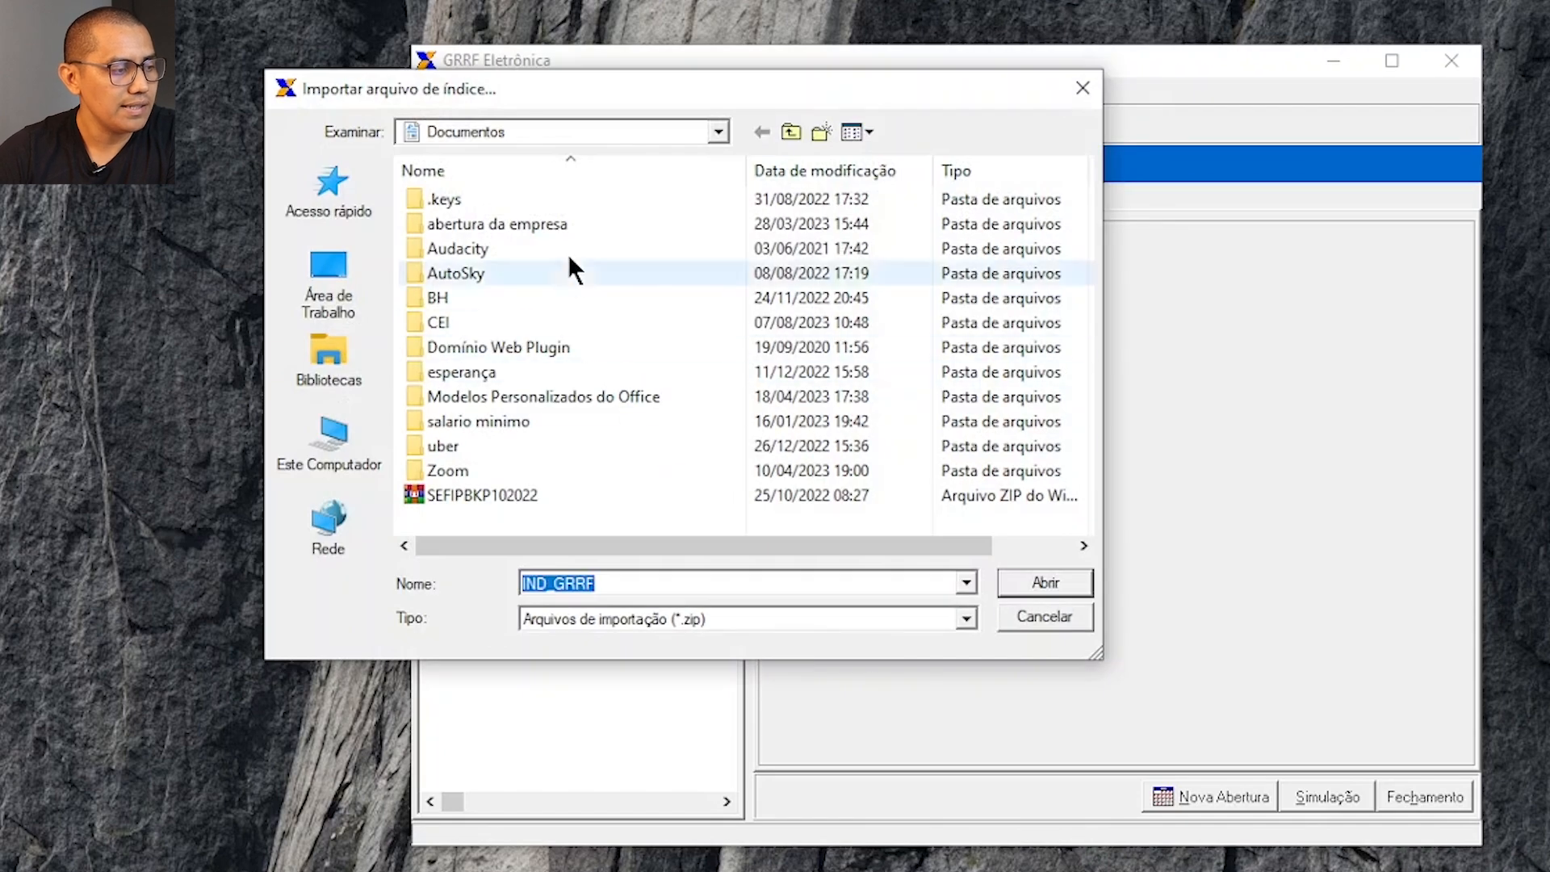
click(709, 125)
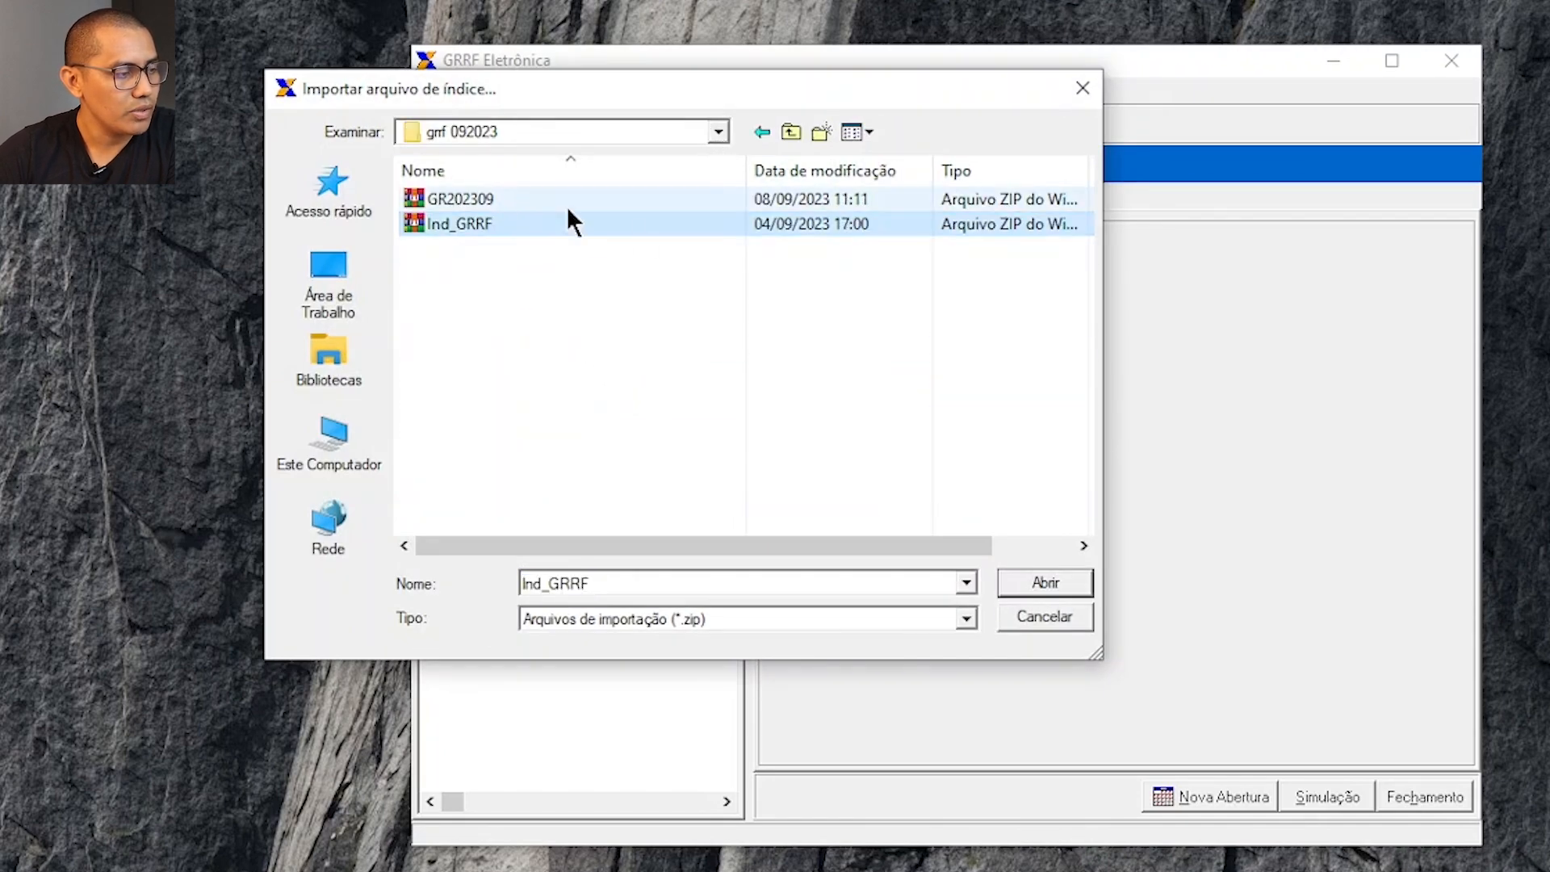
click(1043, 584)
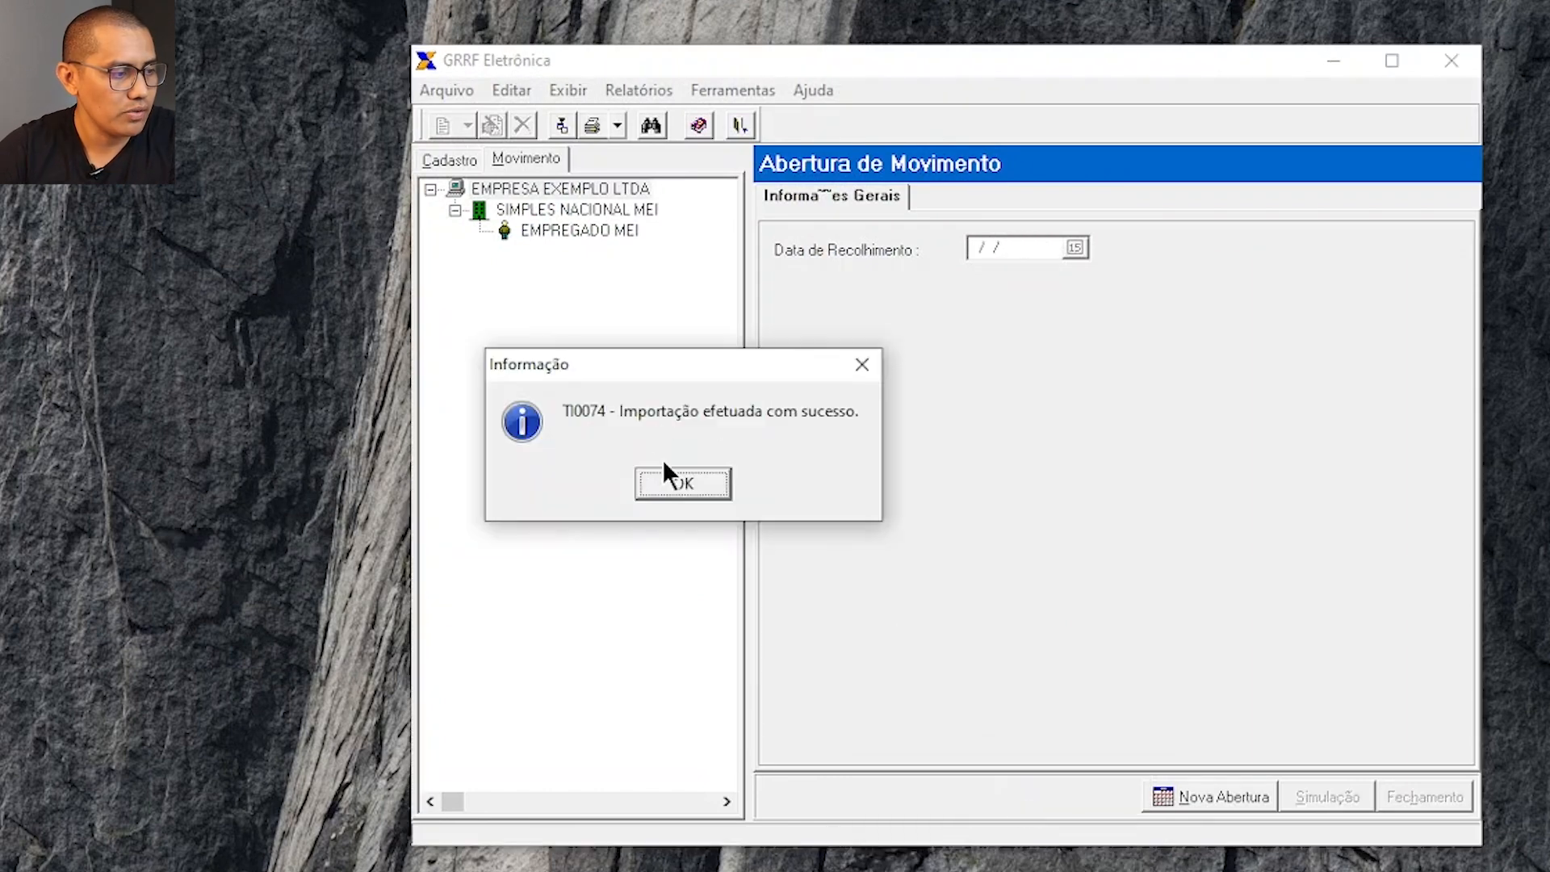
click(678, 482)
Open a new movement with collection date 14/09/2023, save it, and accept including the balance complement.
click(1189, 797)
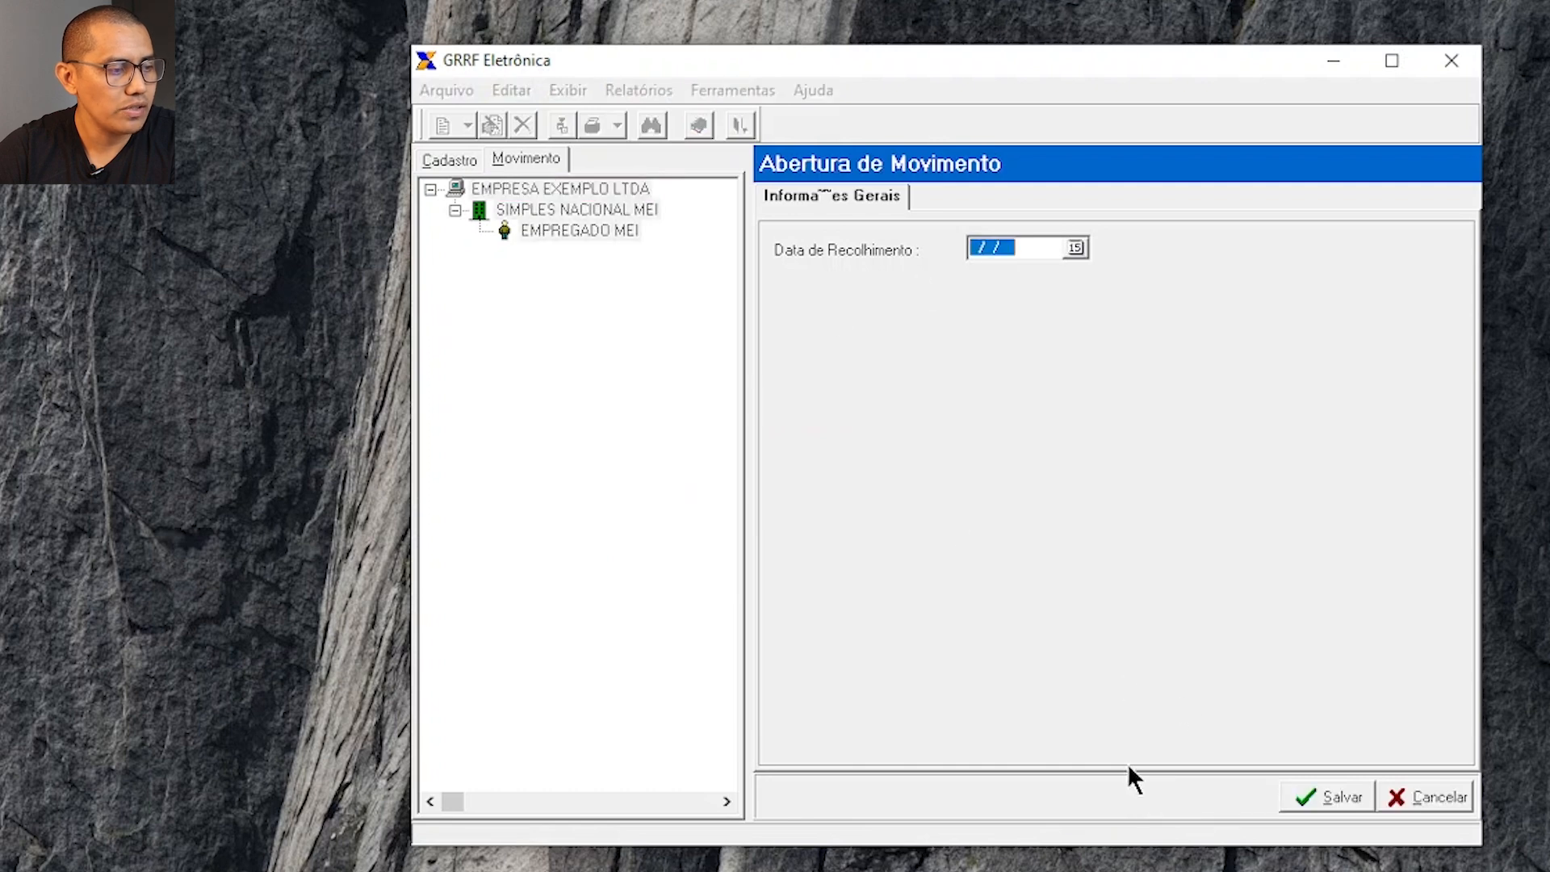
text(15/06/2023)
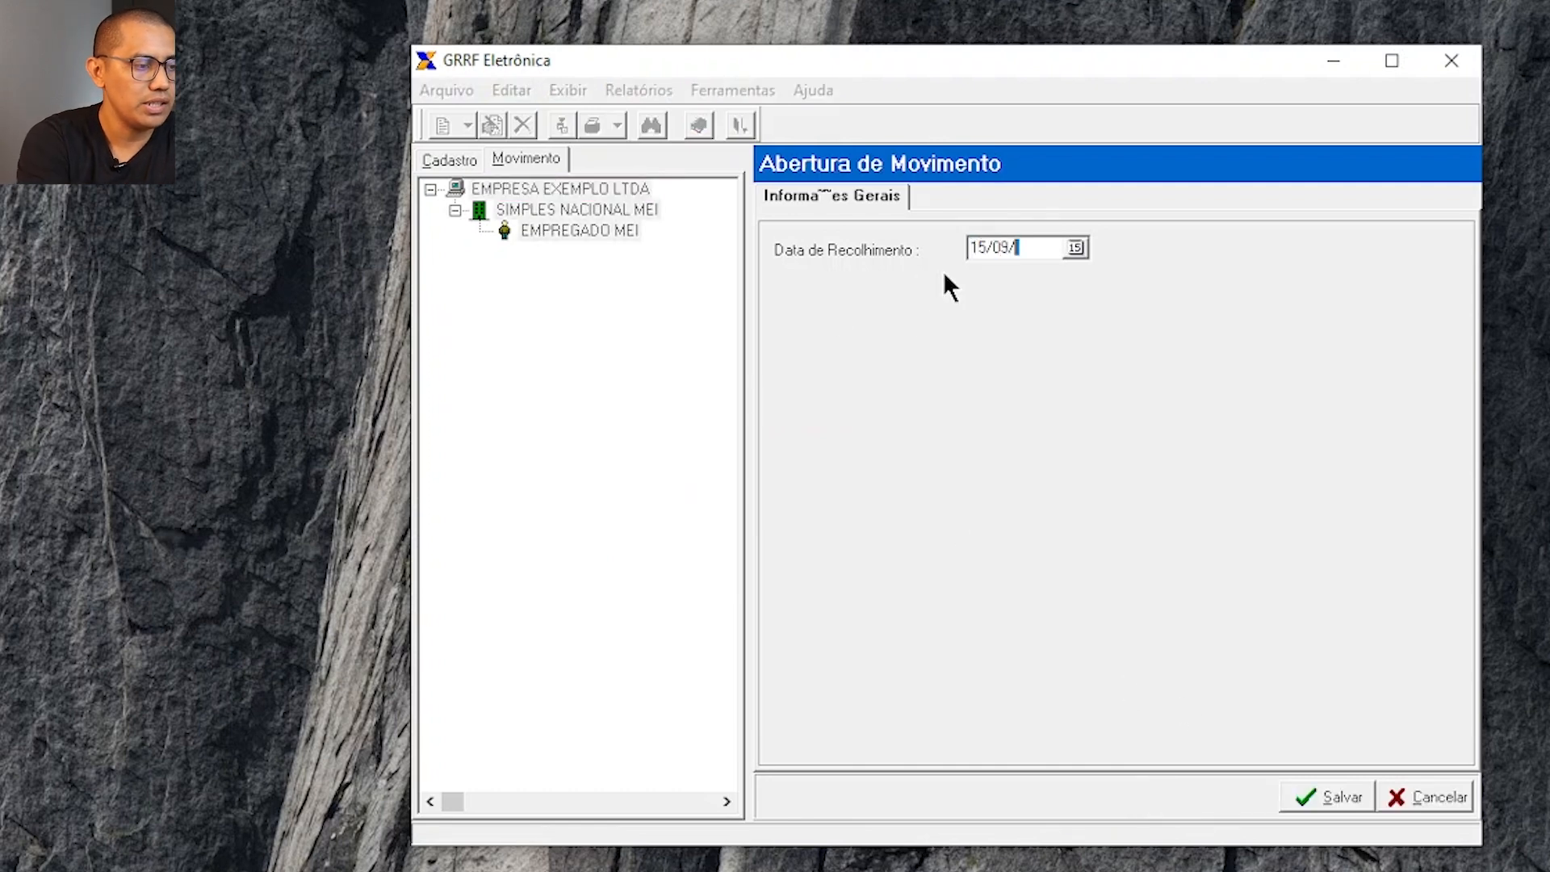
click(1080, 250)
click(972, 352)
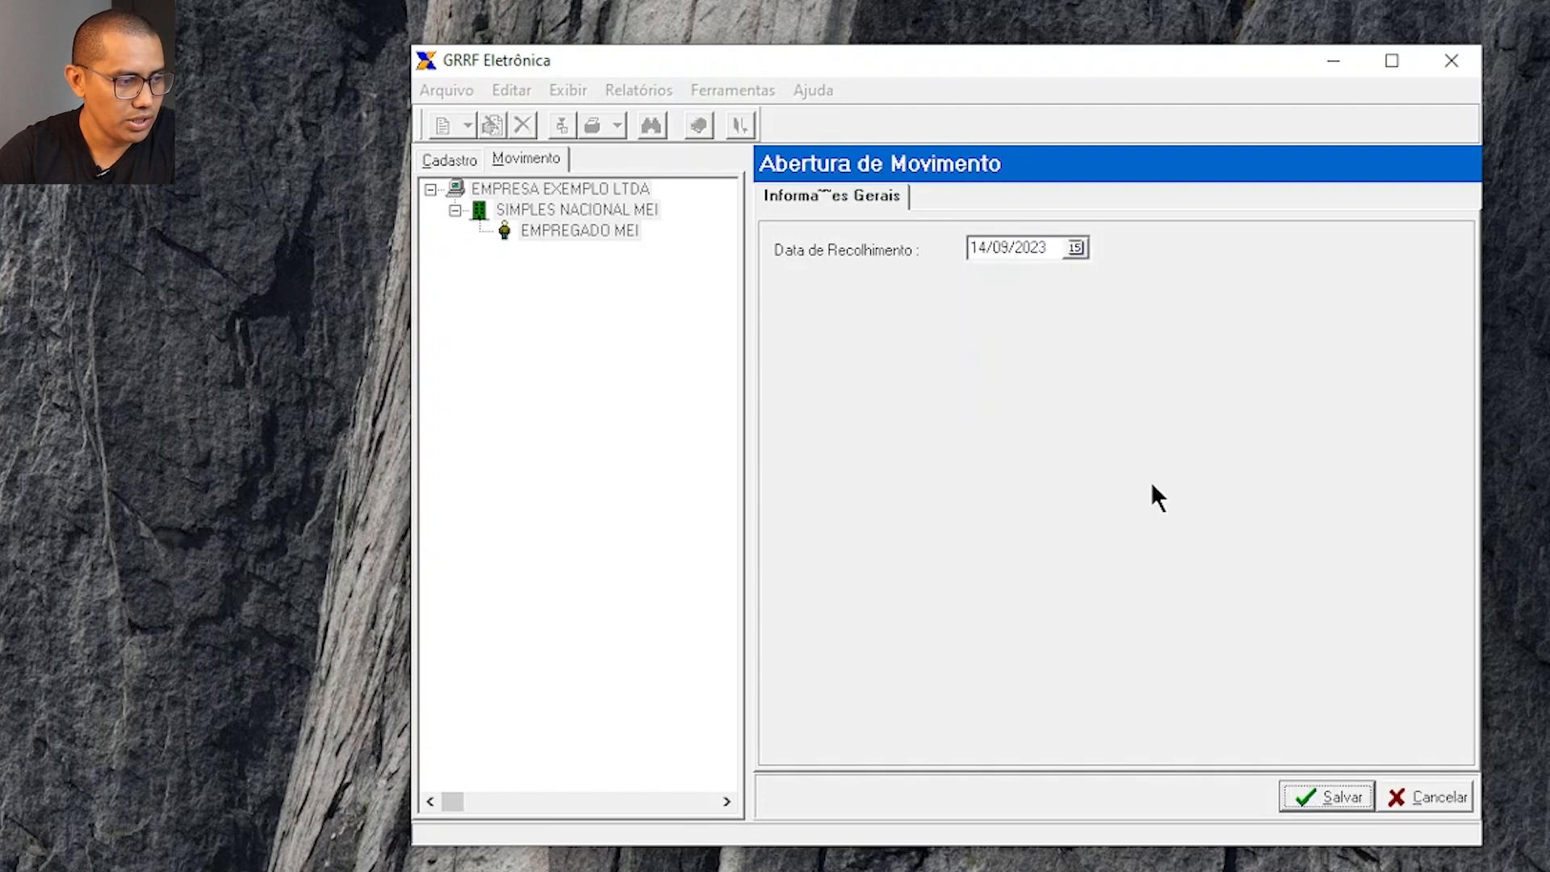
click(1303, 804)
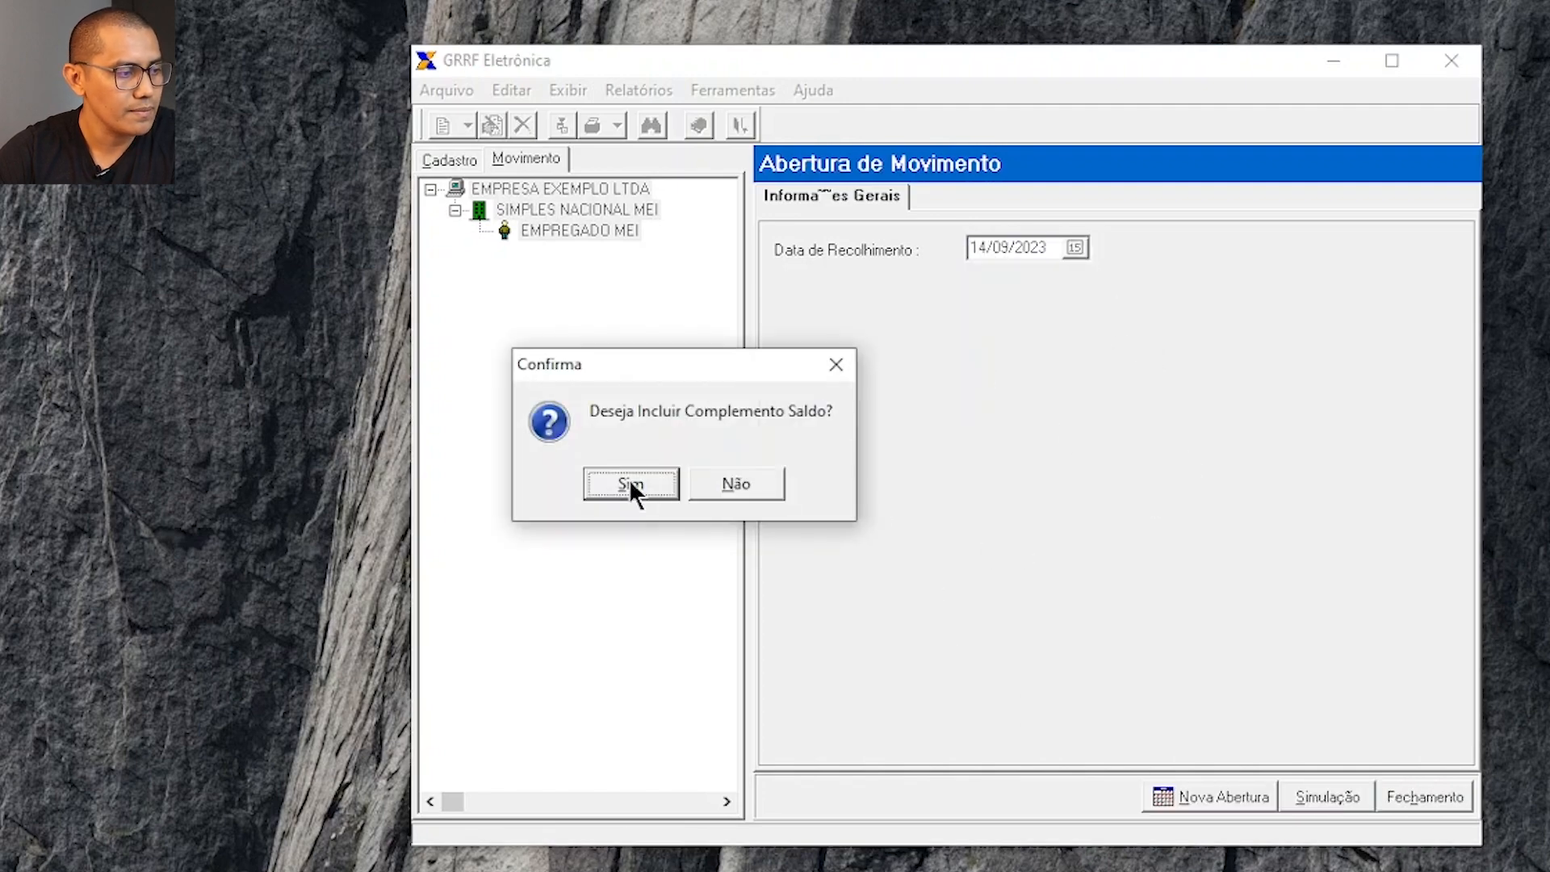
click(630, 485)
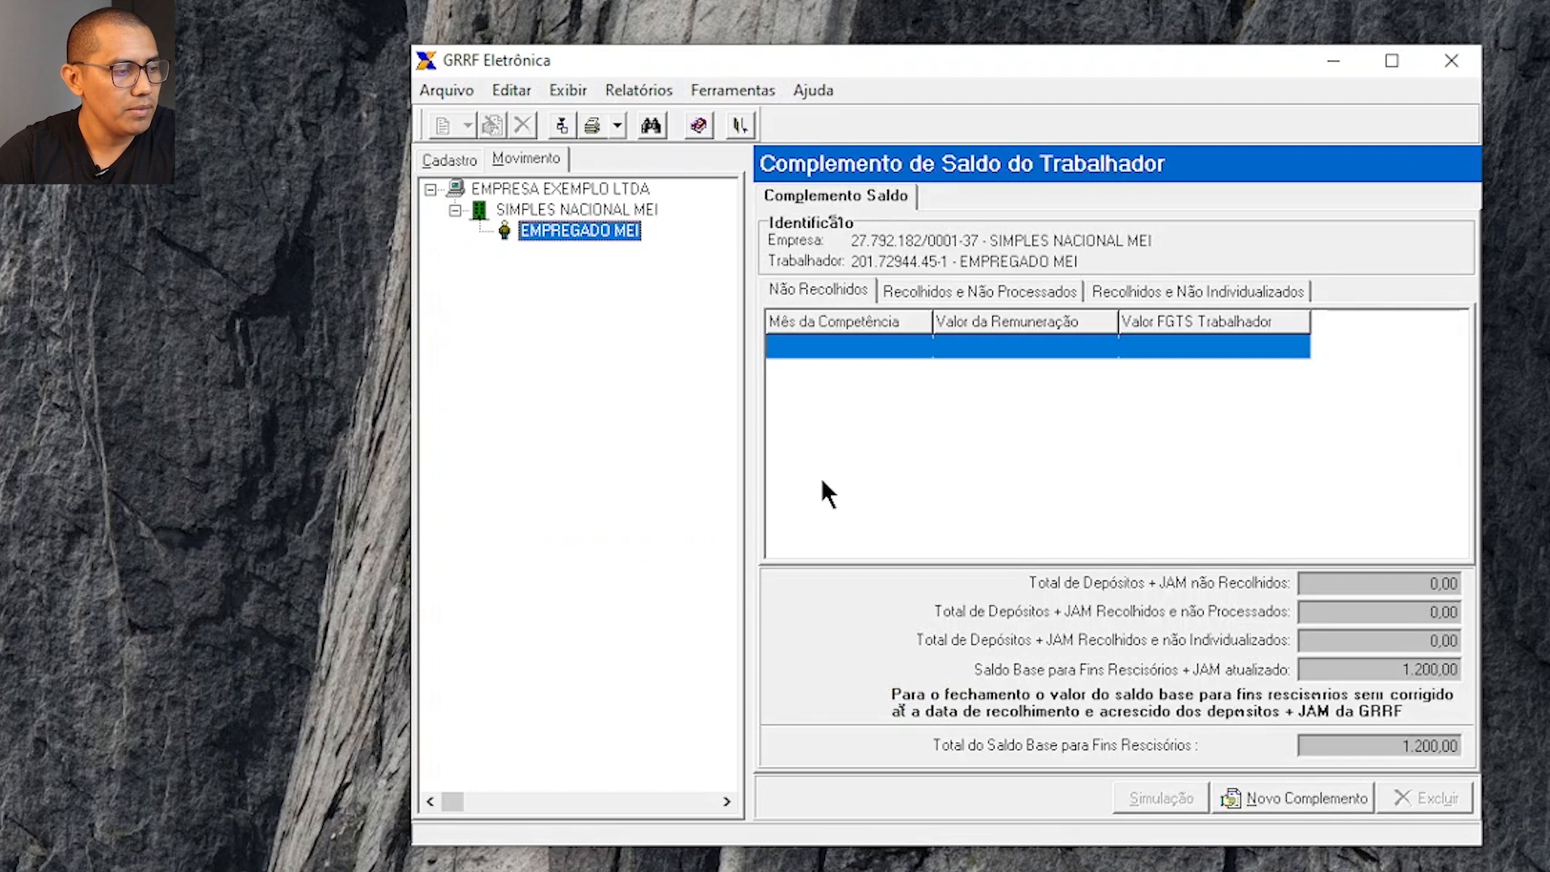
Mark the company and employee under EMPRESA EXEMPLO LTDA as participants in the movement.
click(575, 189)
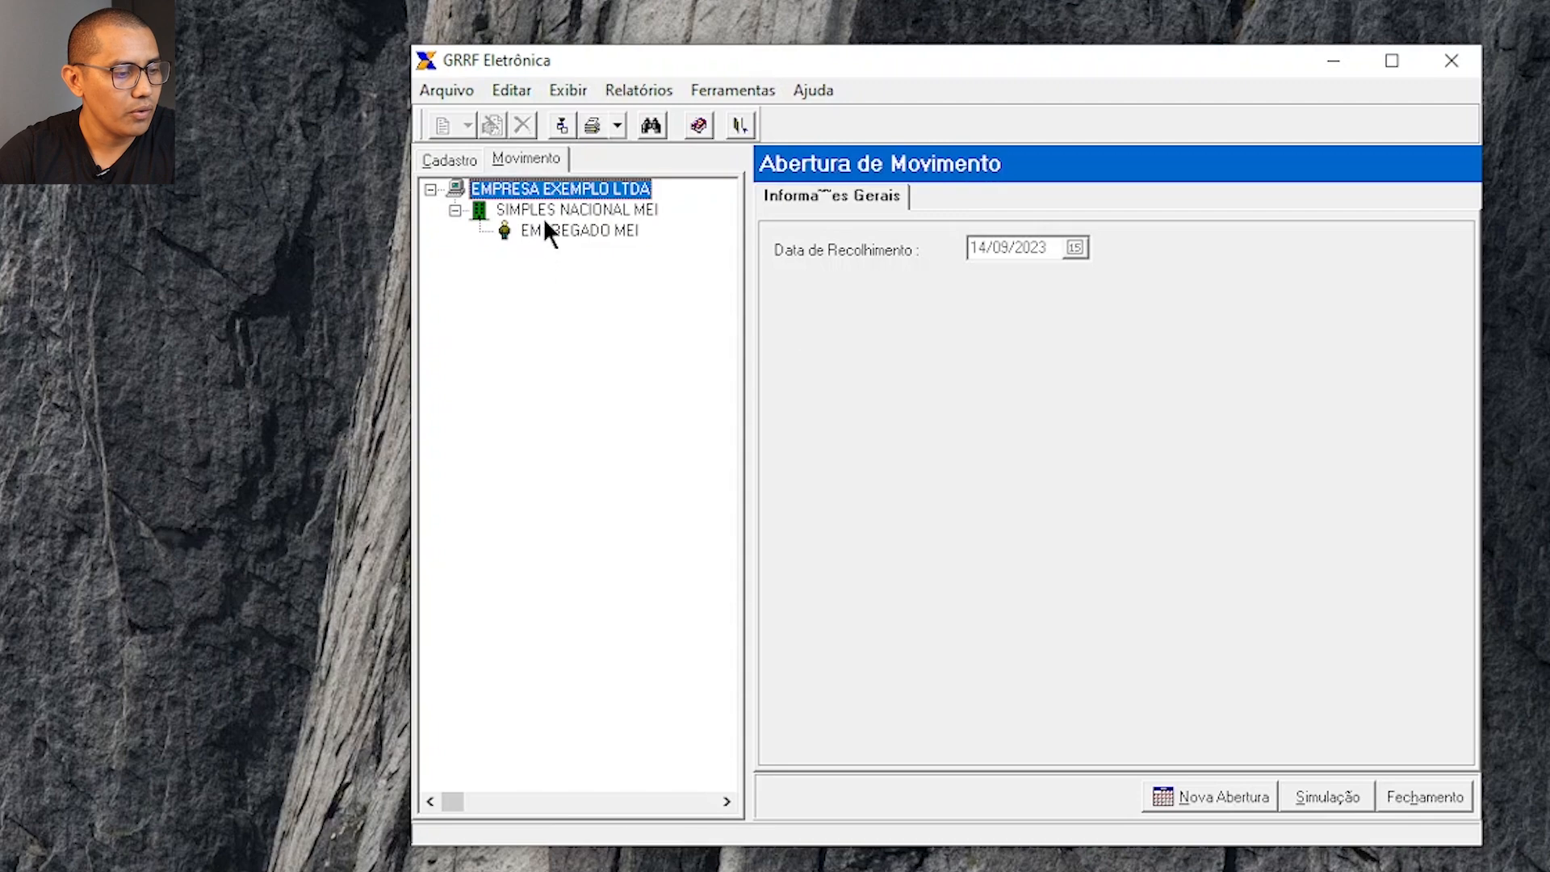
right_click(586, 188)
click(621, 206)
Run the GRRF calculation simulation for the 14/09/2023 movement, examine the employee's collection details, and close the simulation.
click(1332, 796)
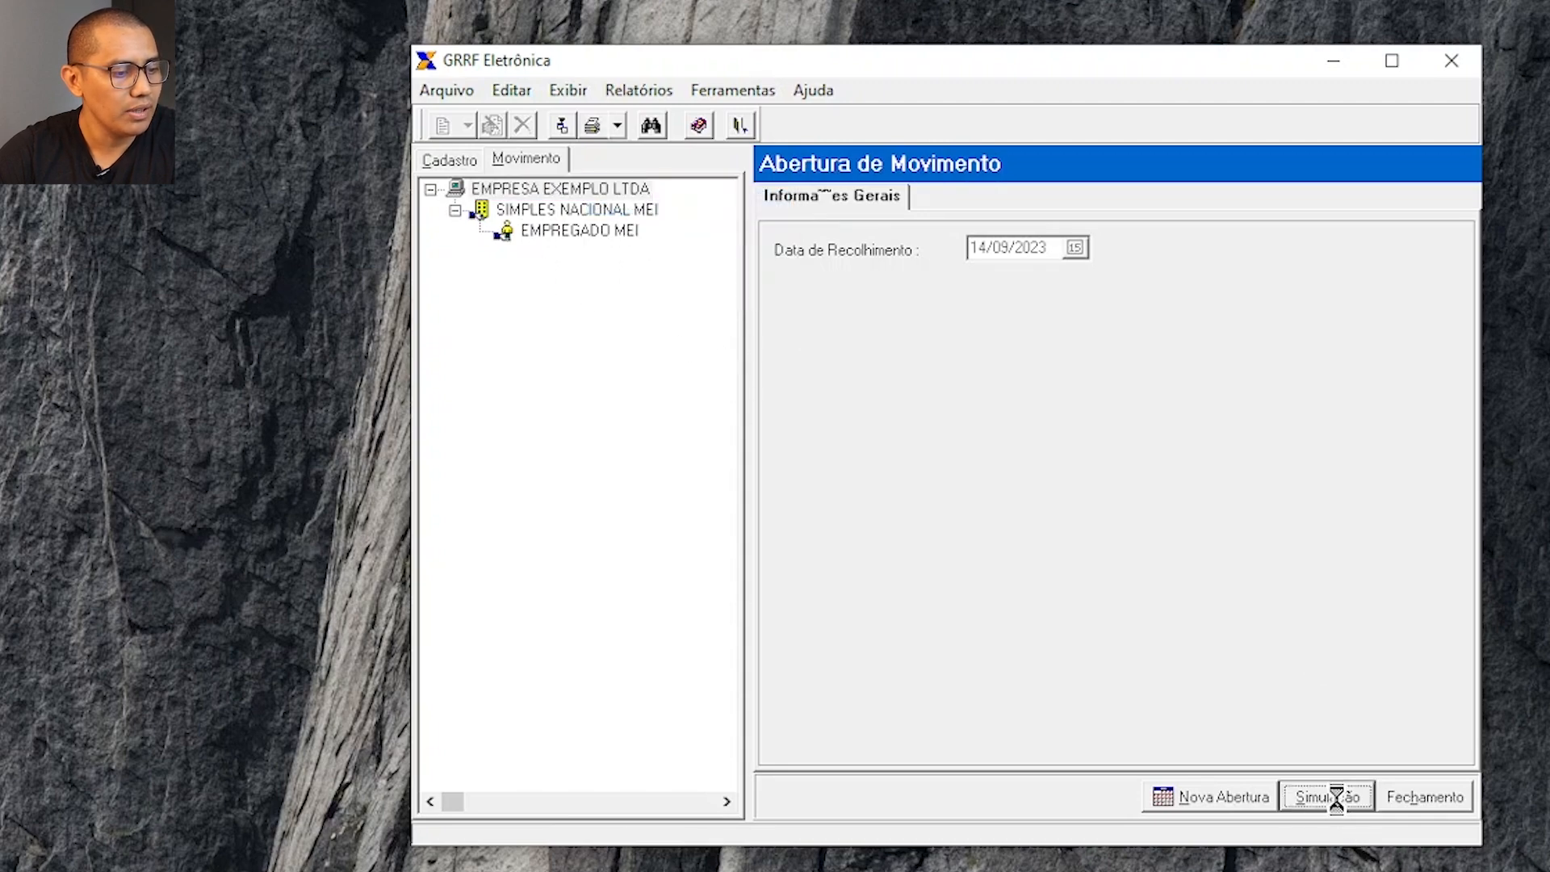
click(391, 233)
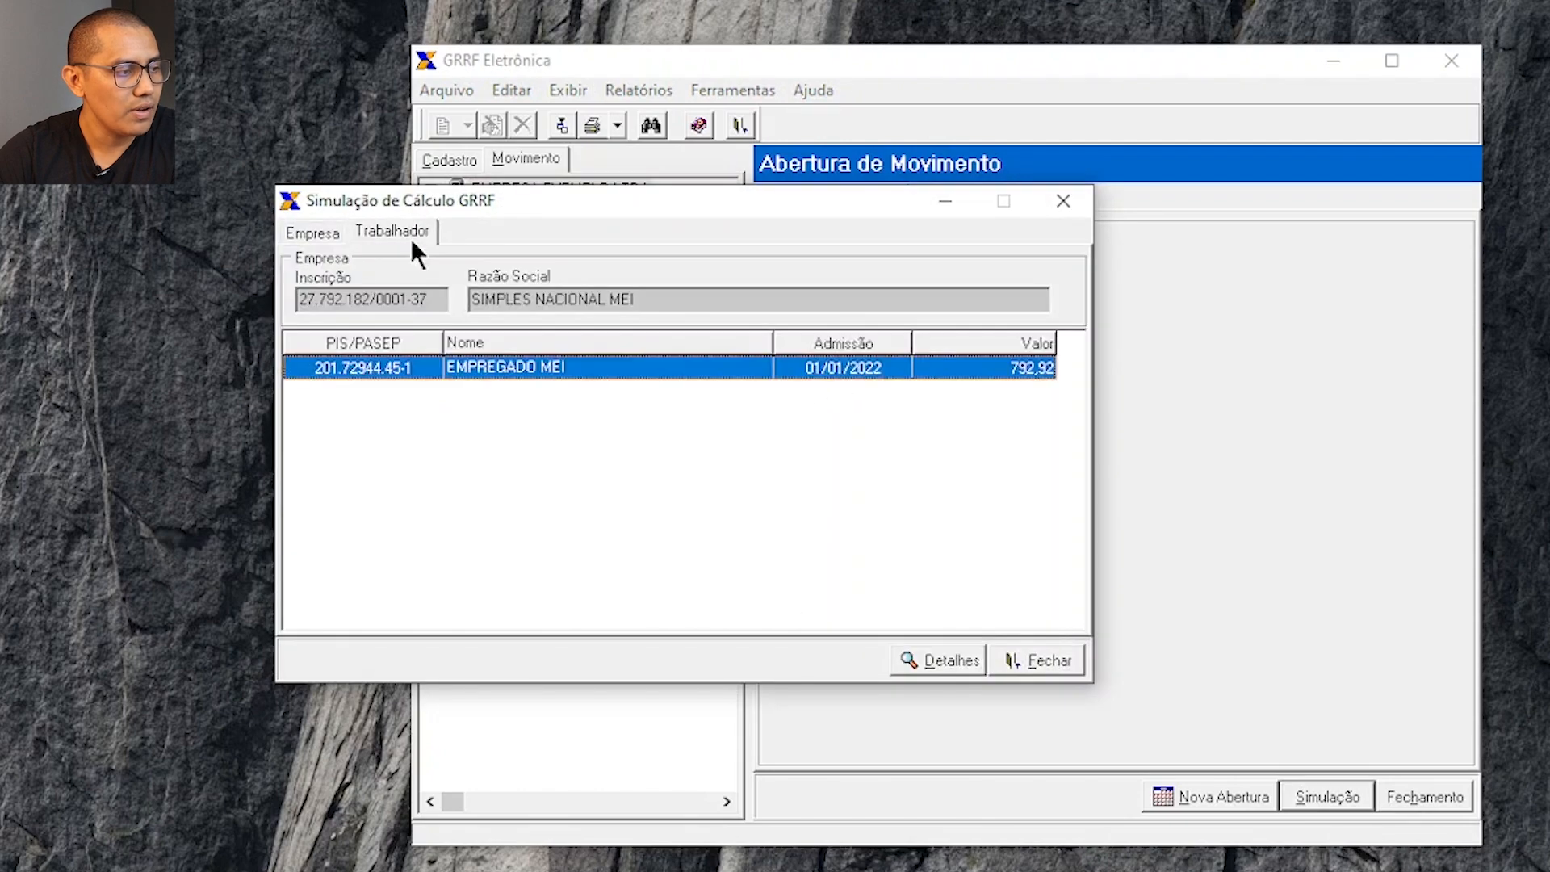
click(959, 670)
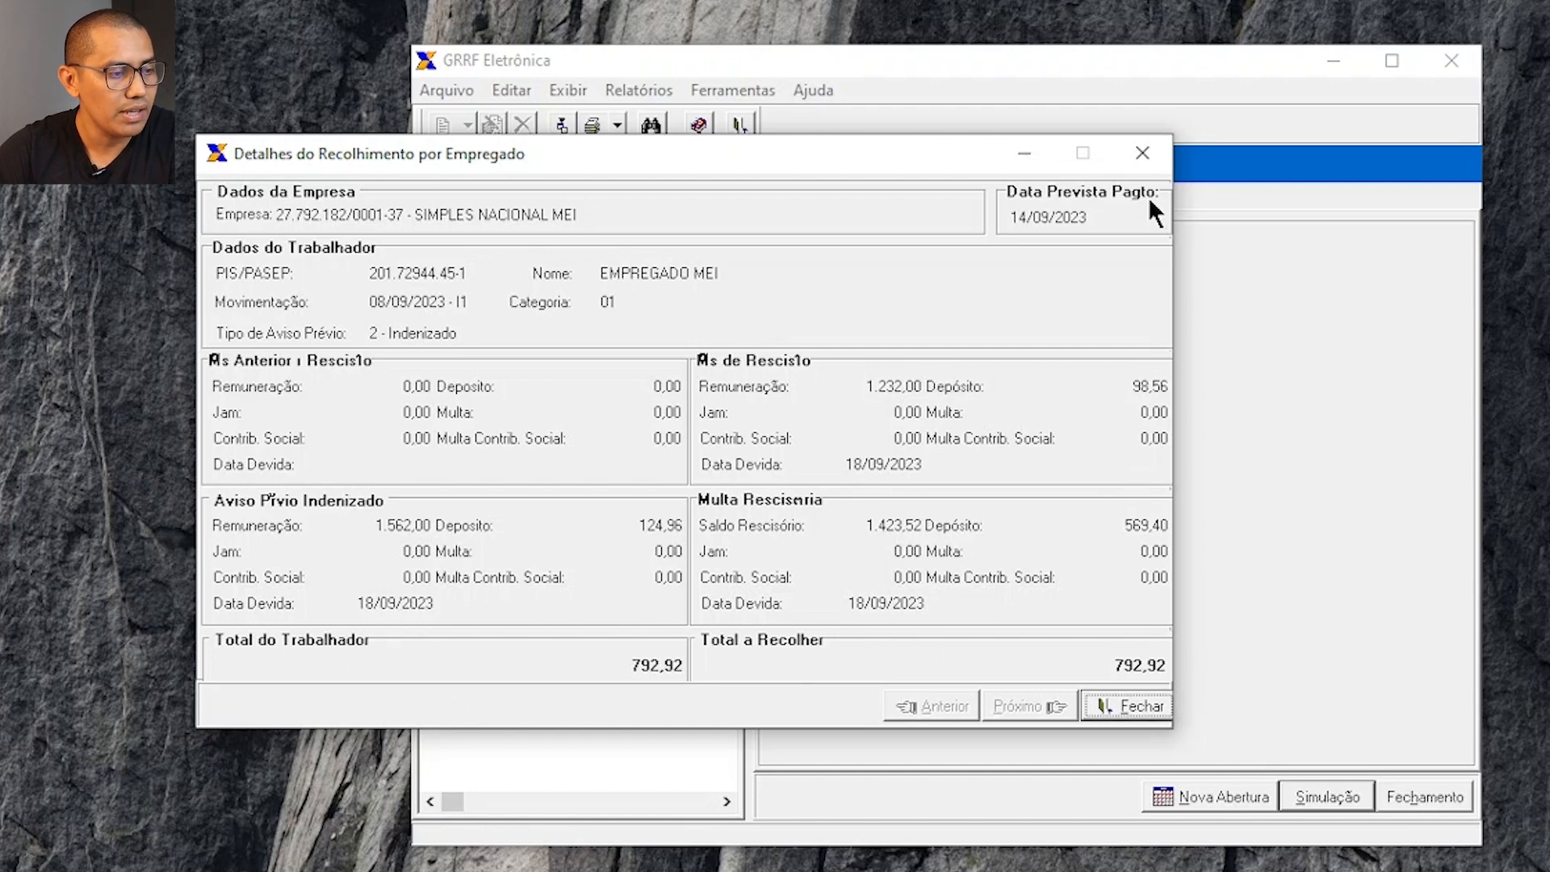
click(1140, 150)
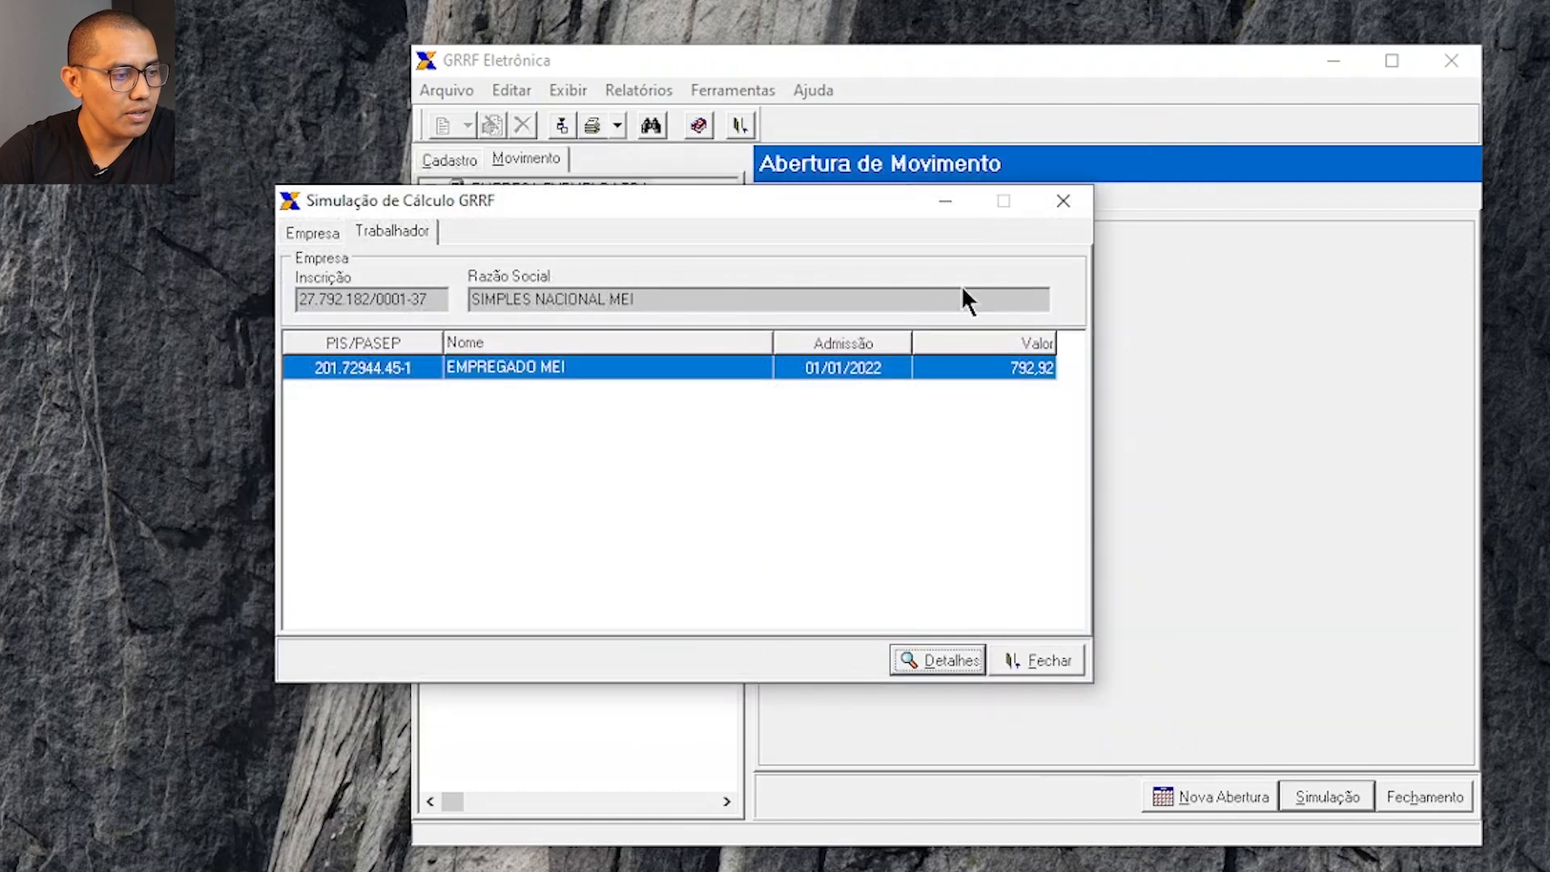
click(1062, 202)
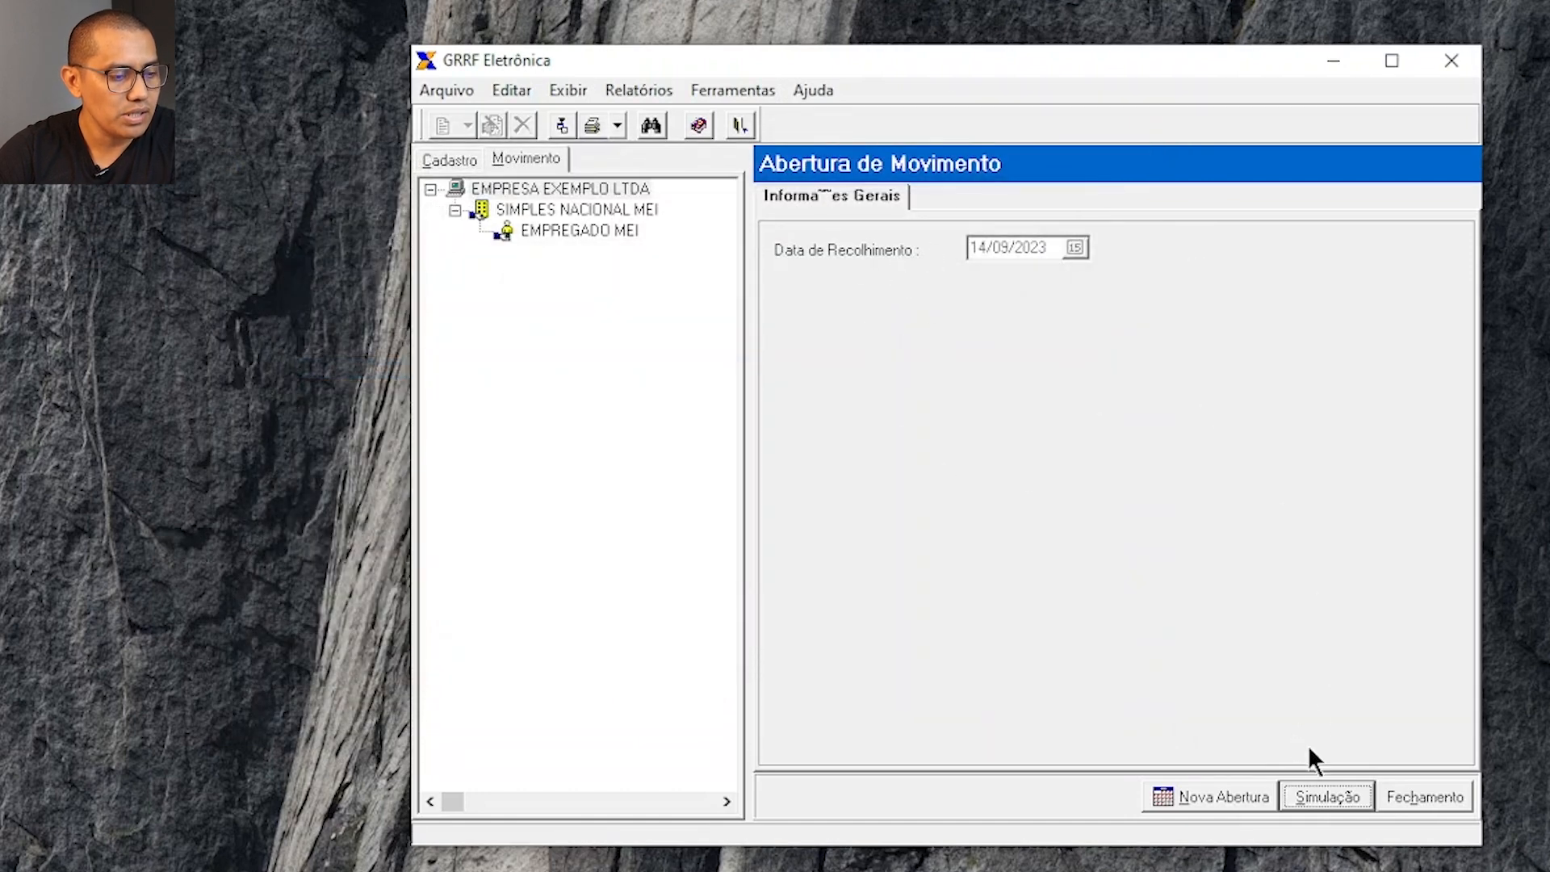
Open a new movement with collection date 20/09/2023, save it, and accept including the balance complement.
click(1236, 802)
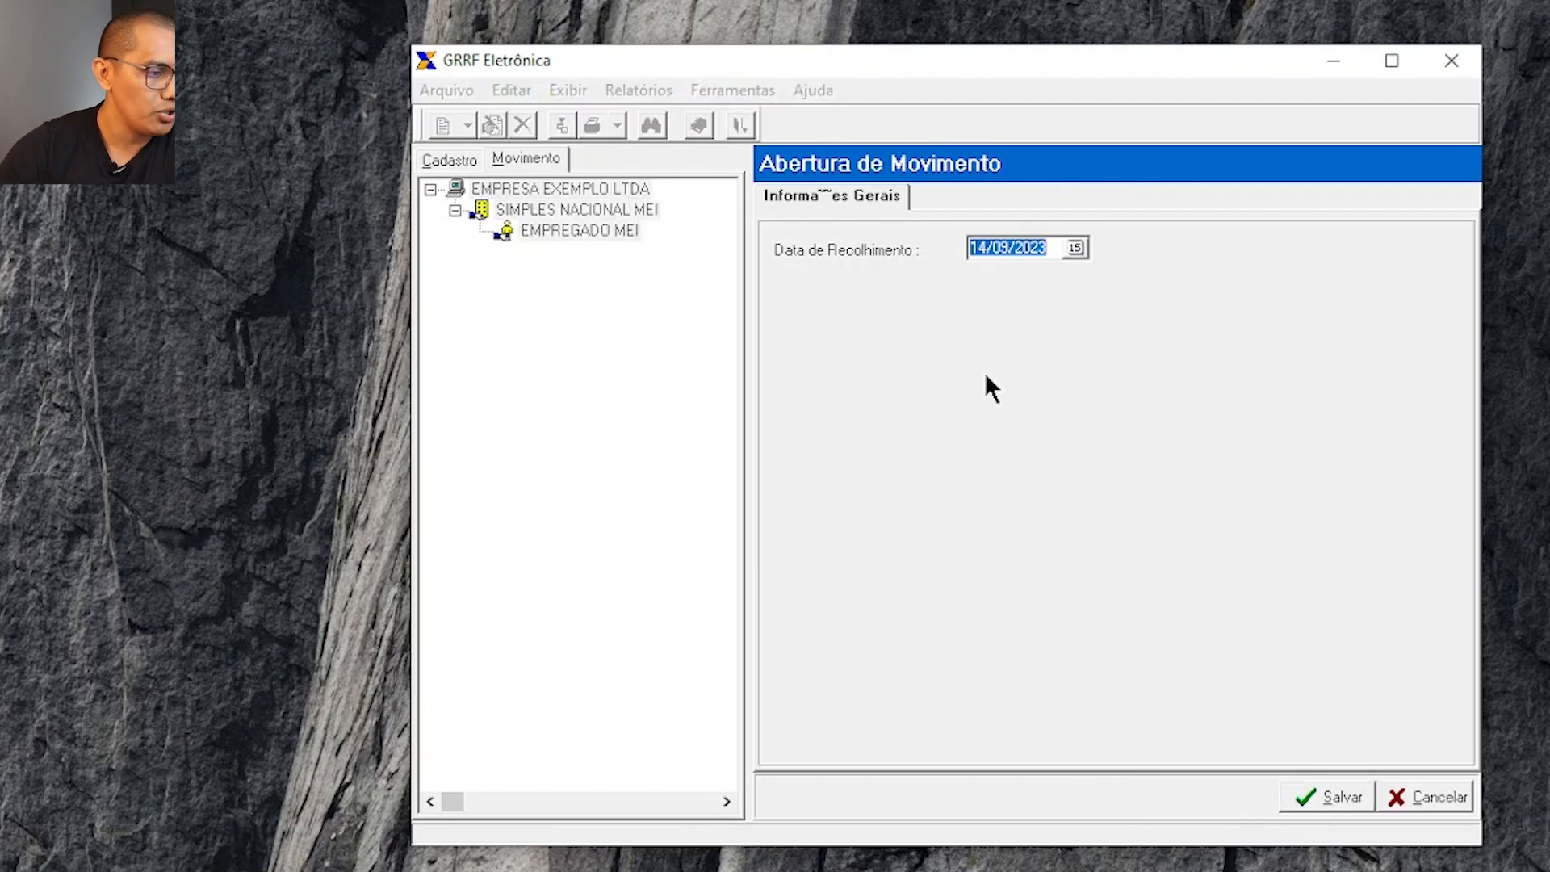
click(1076, 247)
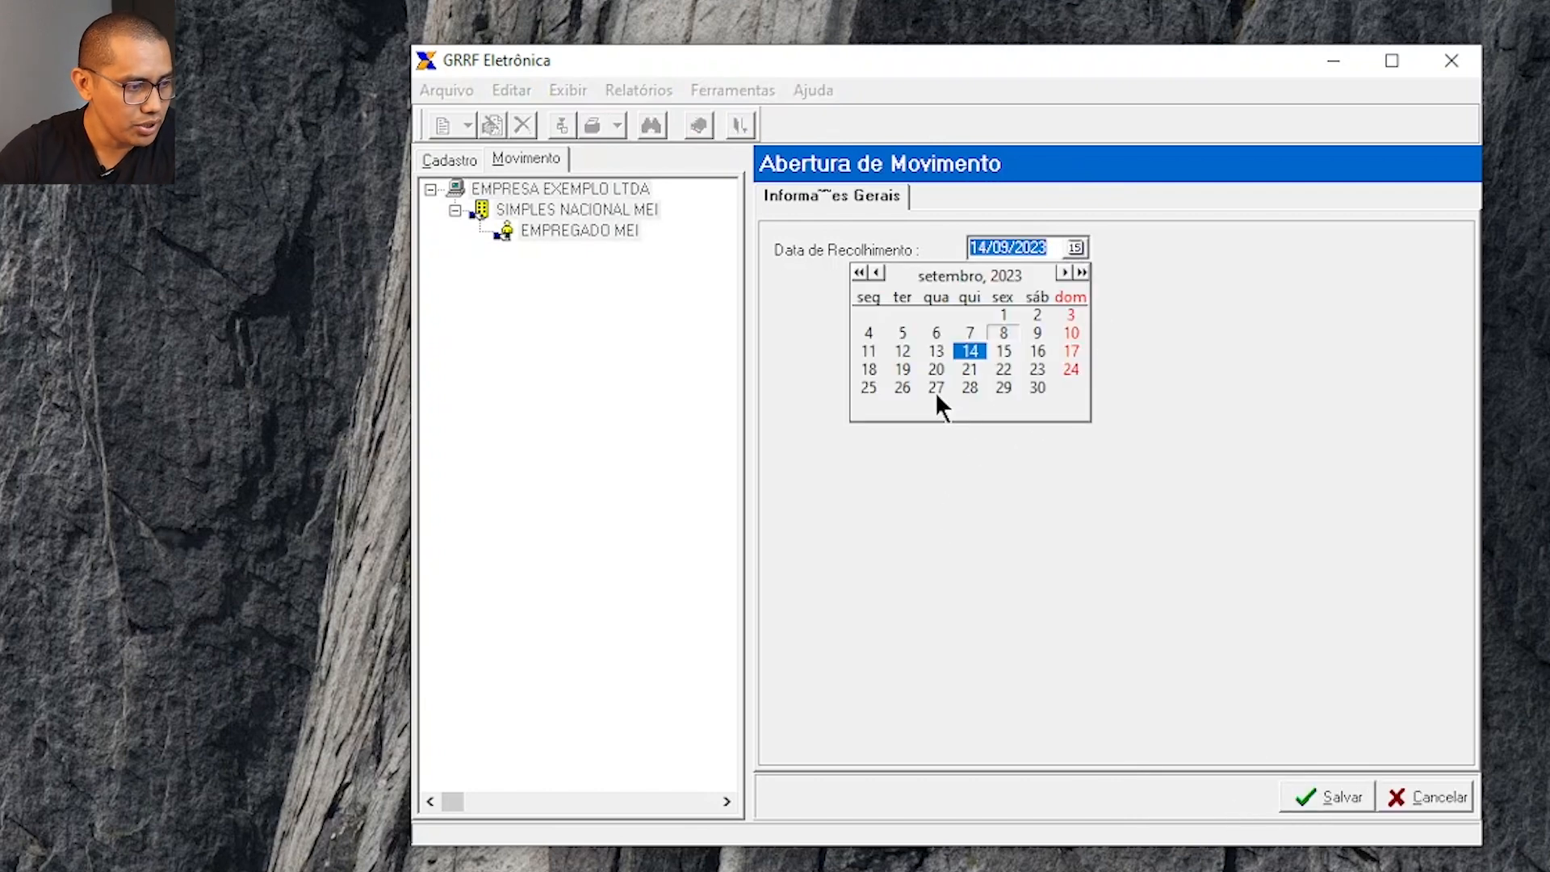
click(937, 369)
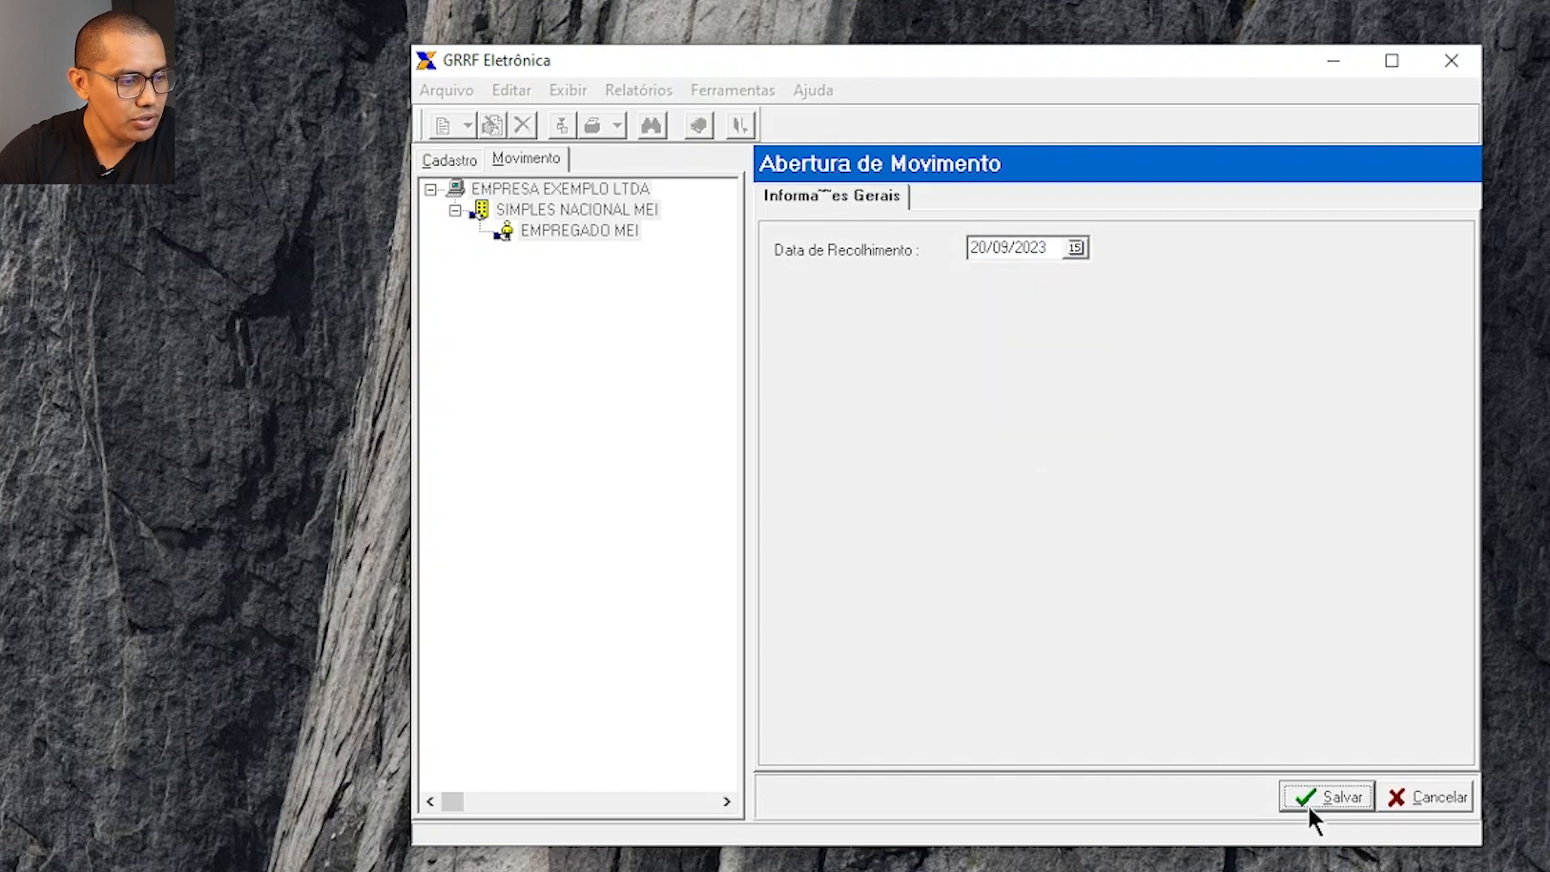
click(1311, 808)
click(659, 484)
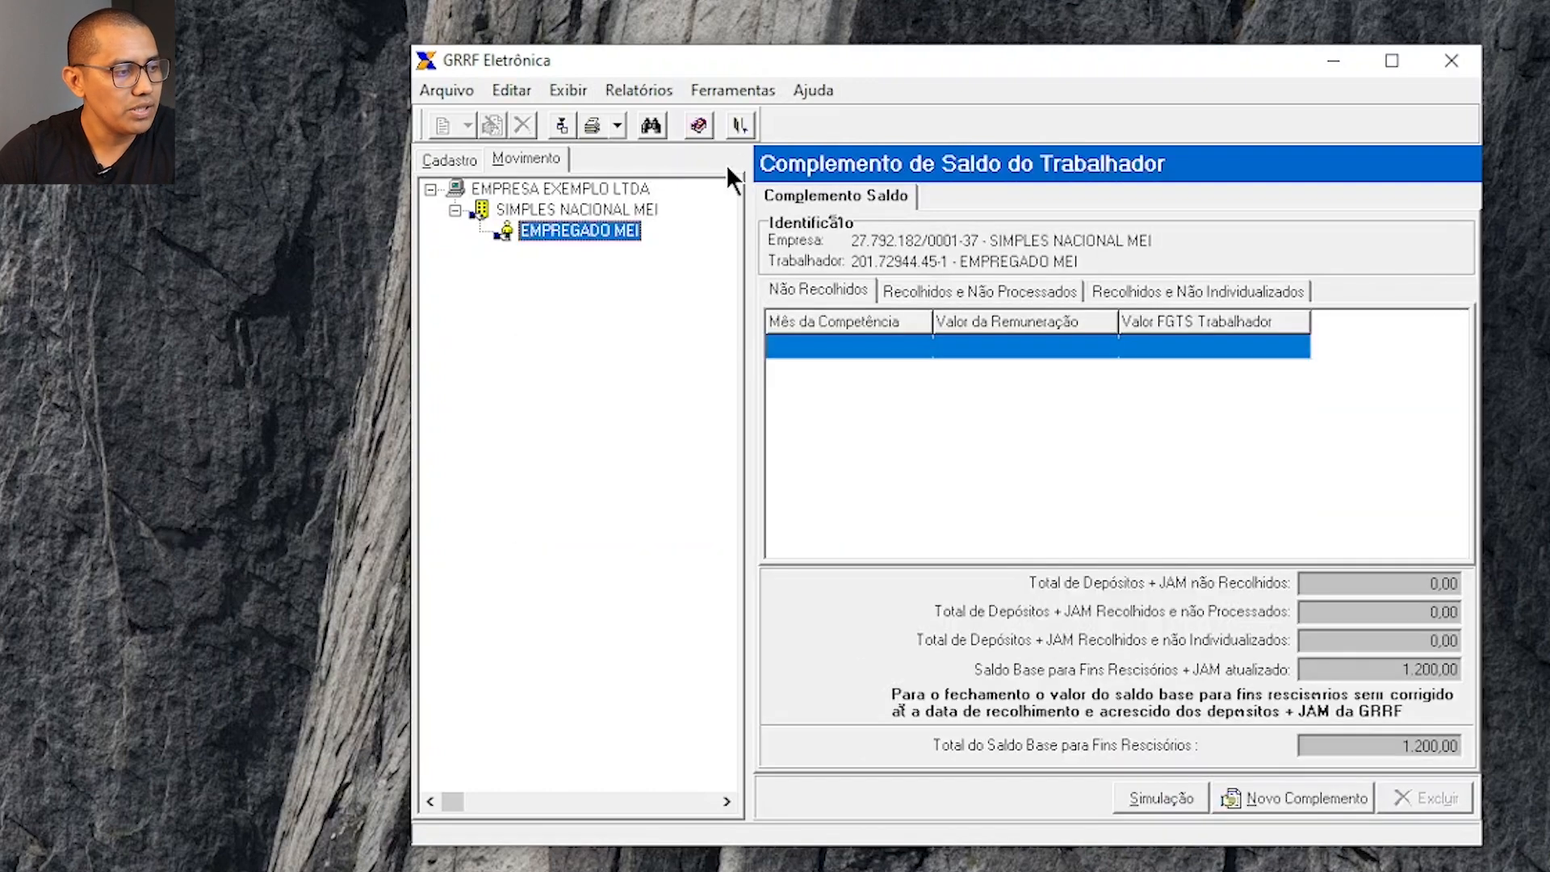
Simulate the GRRF calculation for the 20/09/2023 movement, examine the employee's deposits and late-payment fines, and close the simulation.
click(586, 191)
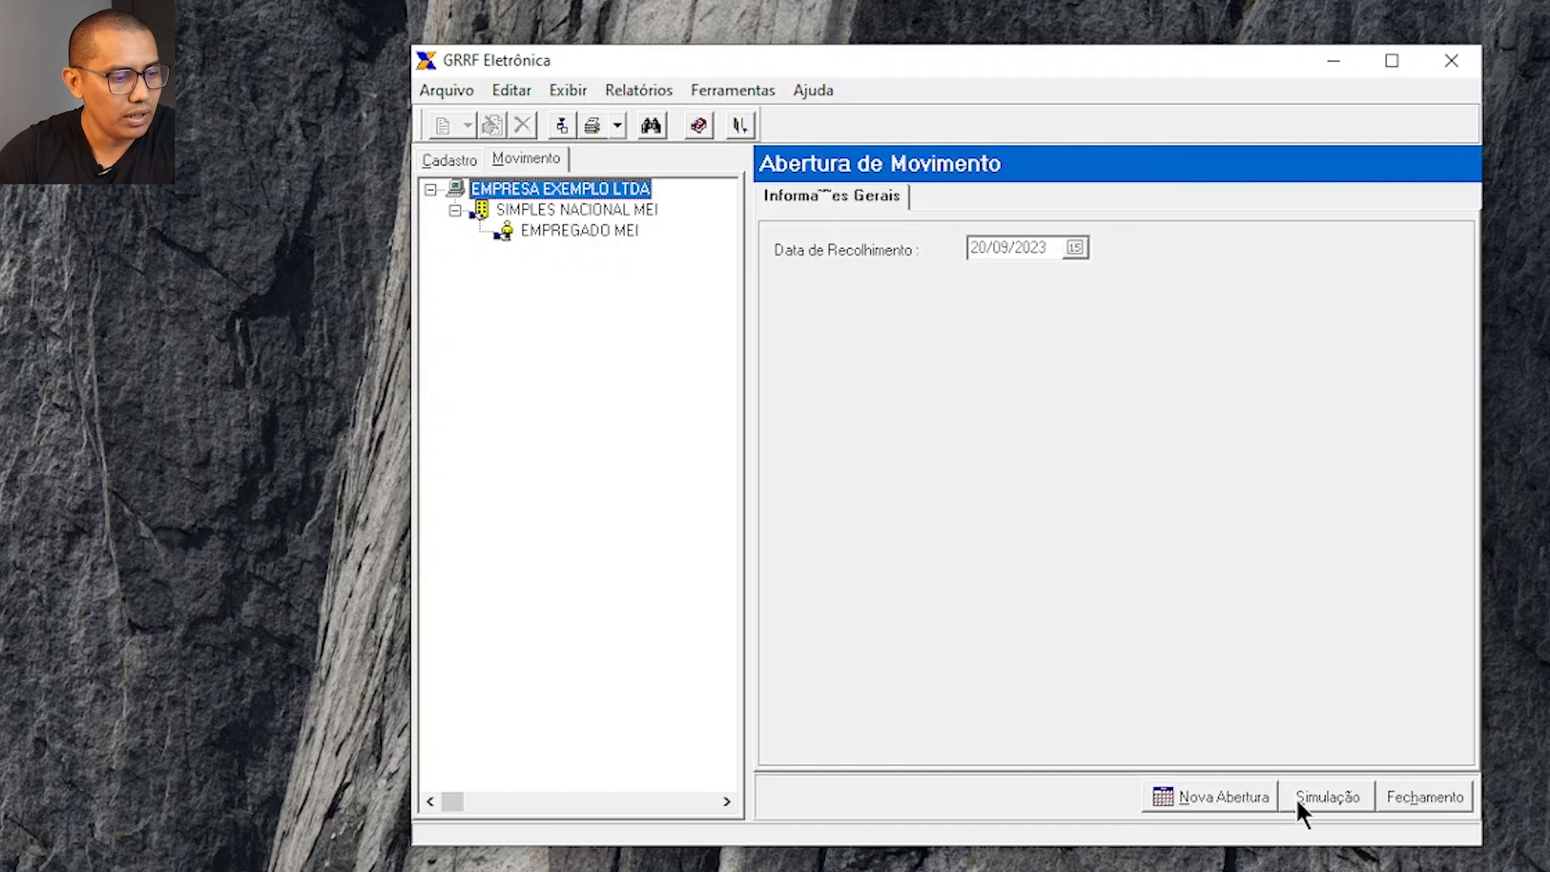
click(1330, 793)
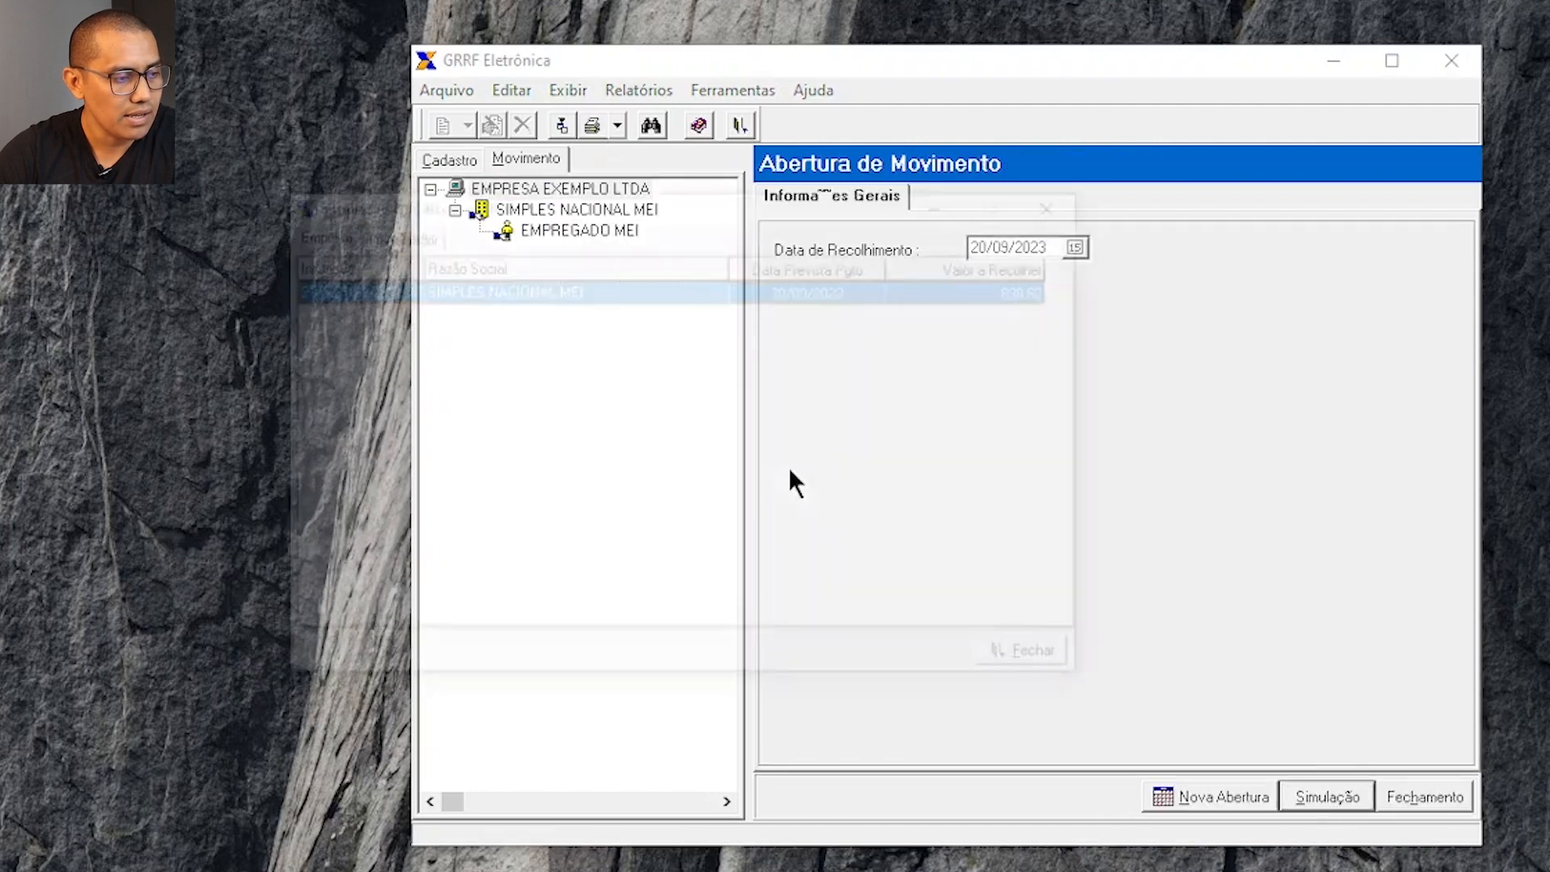
click(425, 236)
click(932, 652)
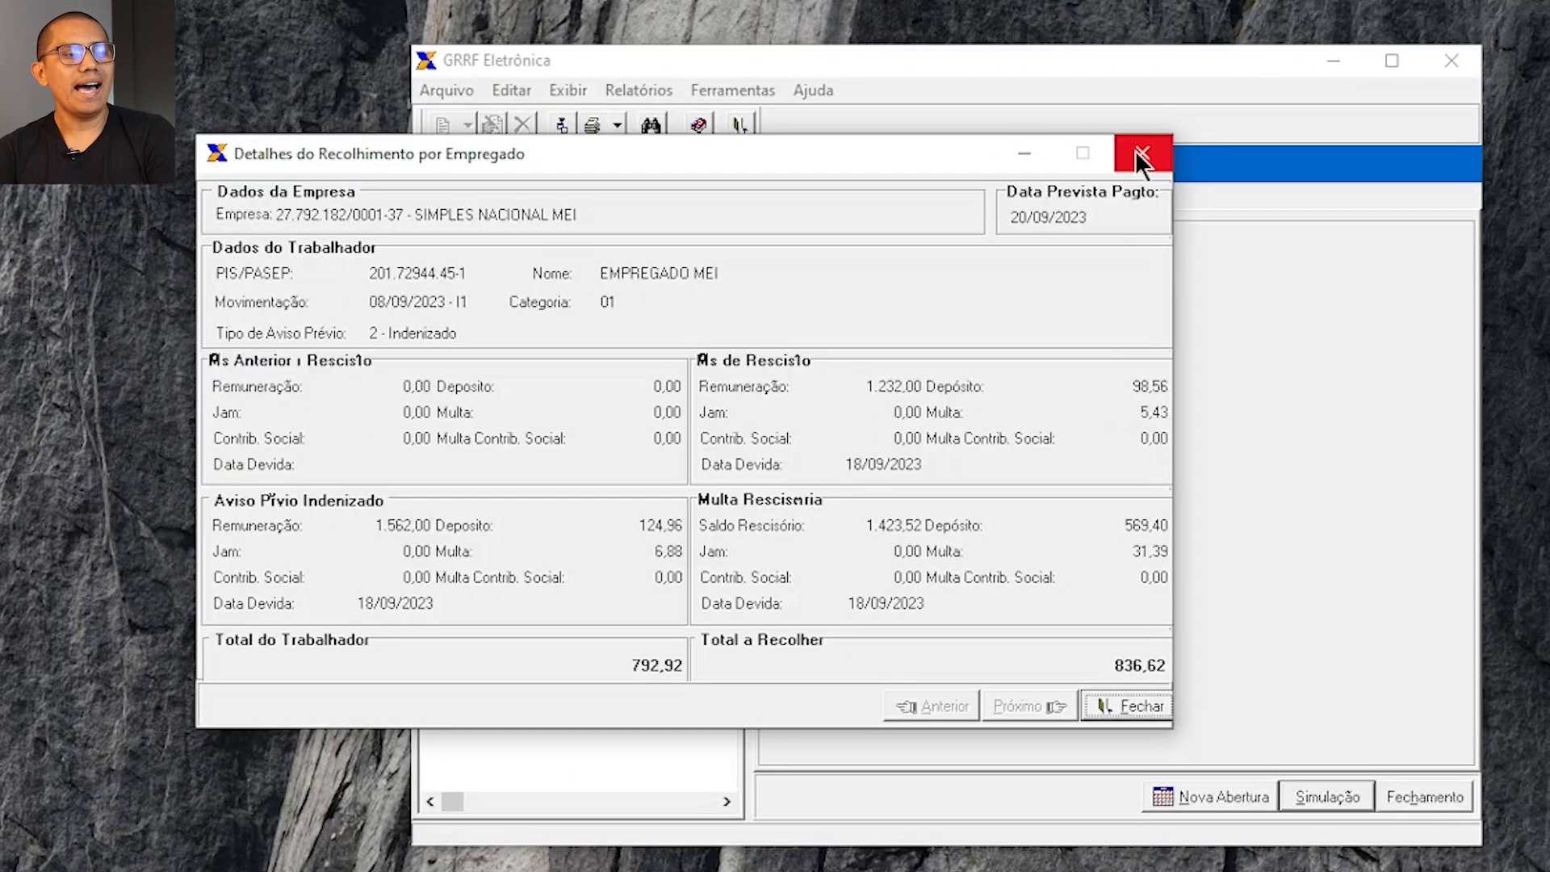
click(1141, 153)
click(1063, 200)
Close the EMPRESA EXEMPLO LTDA movement and save the generated file as GuiaGRRF on the desktop (Área de Trabalho).
drag(1137, 68, 1052, 73)
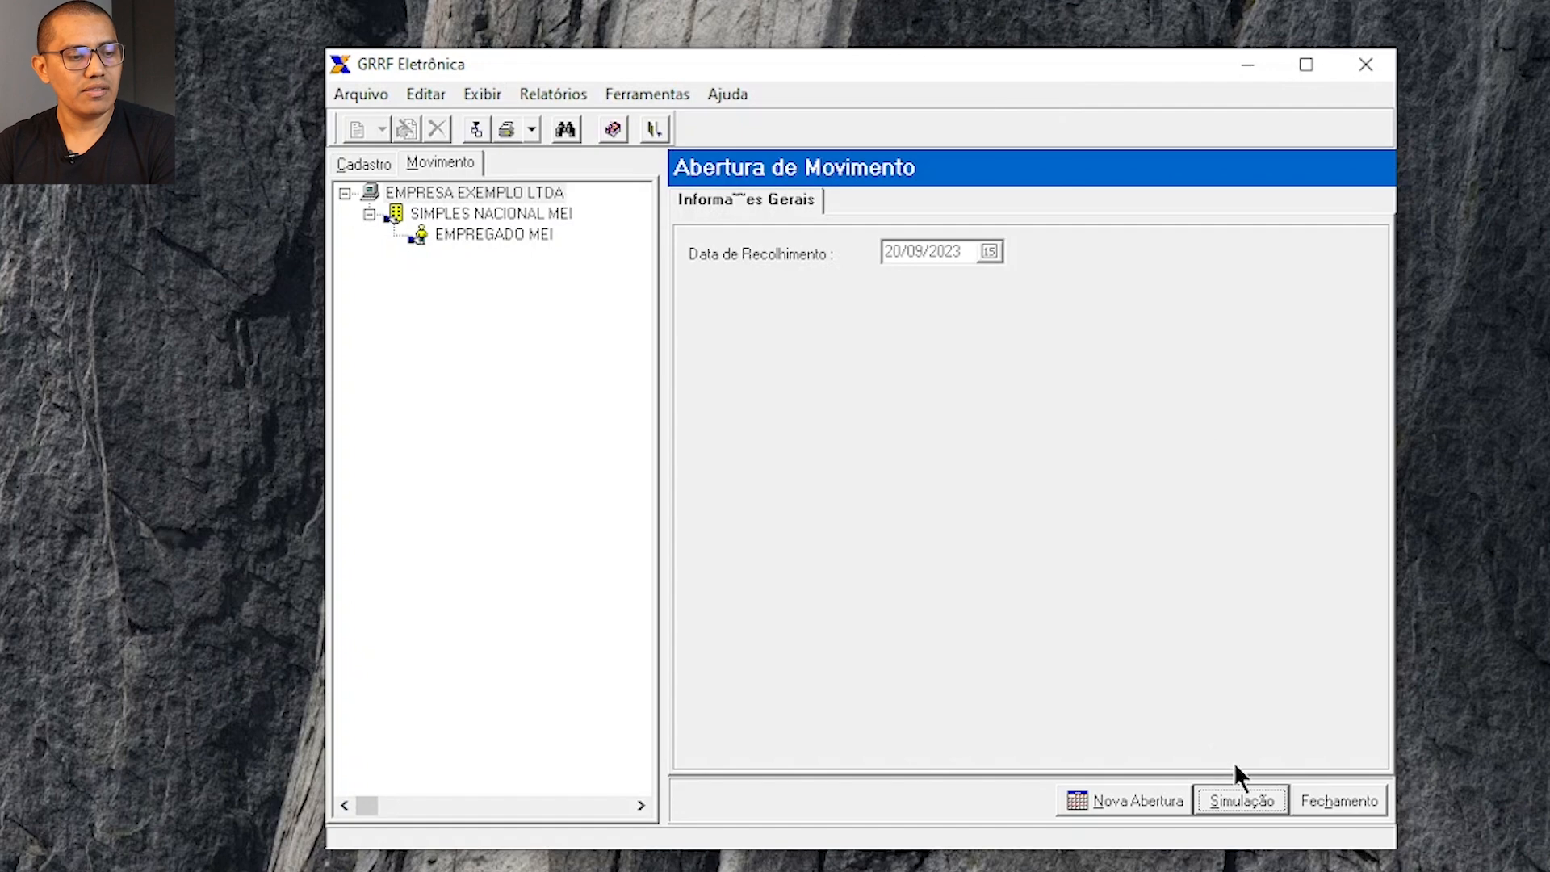
click(1316, 807)
click(617, 486)
click(410, 440)
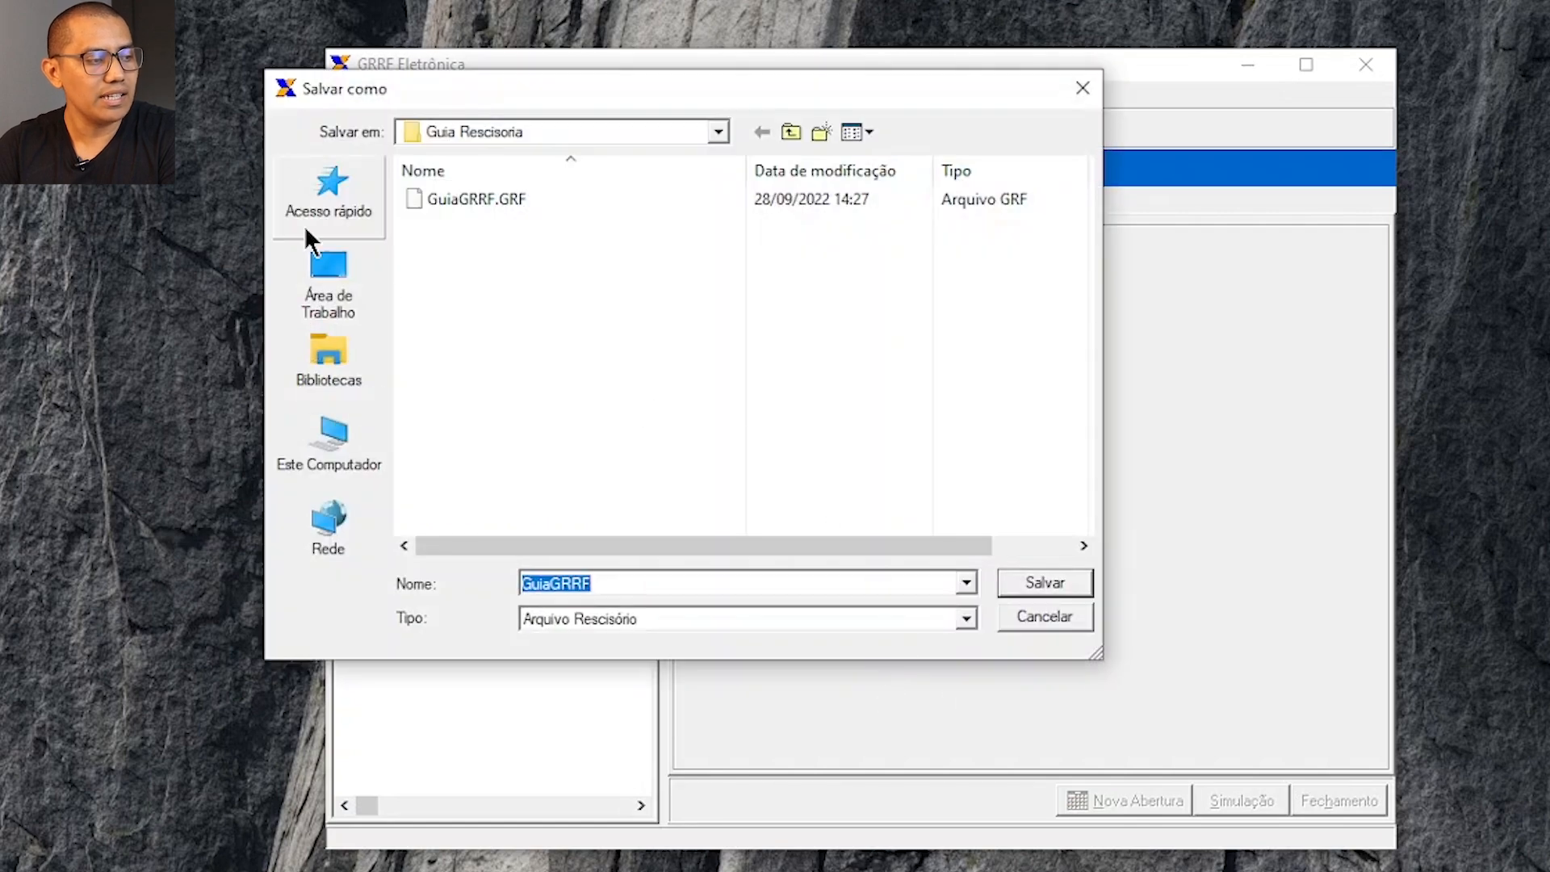
click(310, 276)
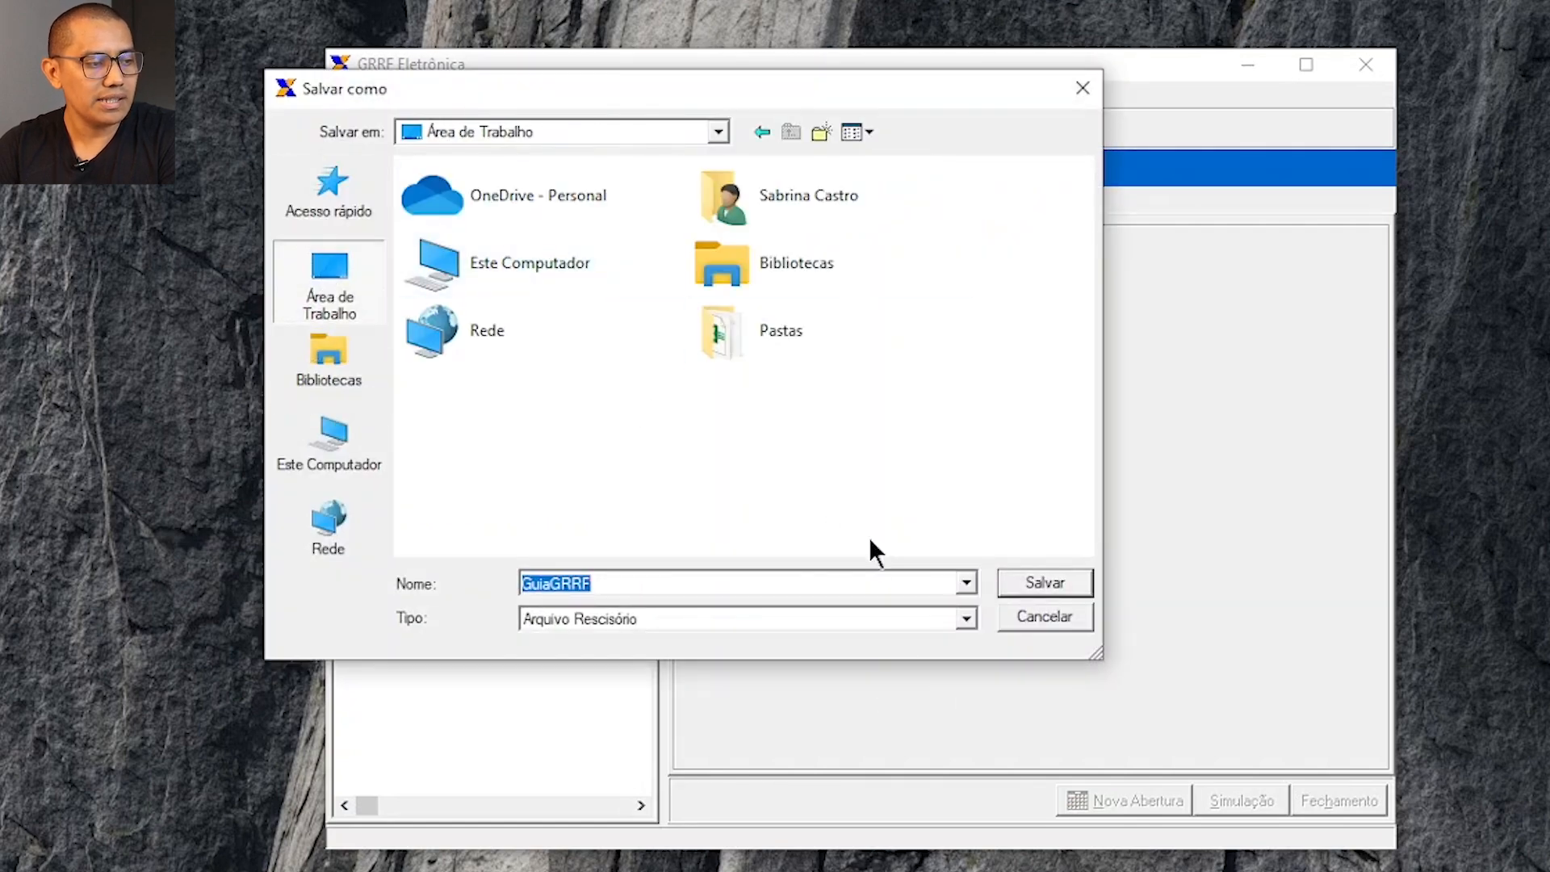
click(1041, 583)
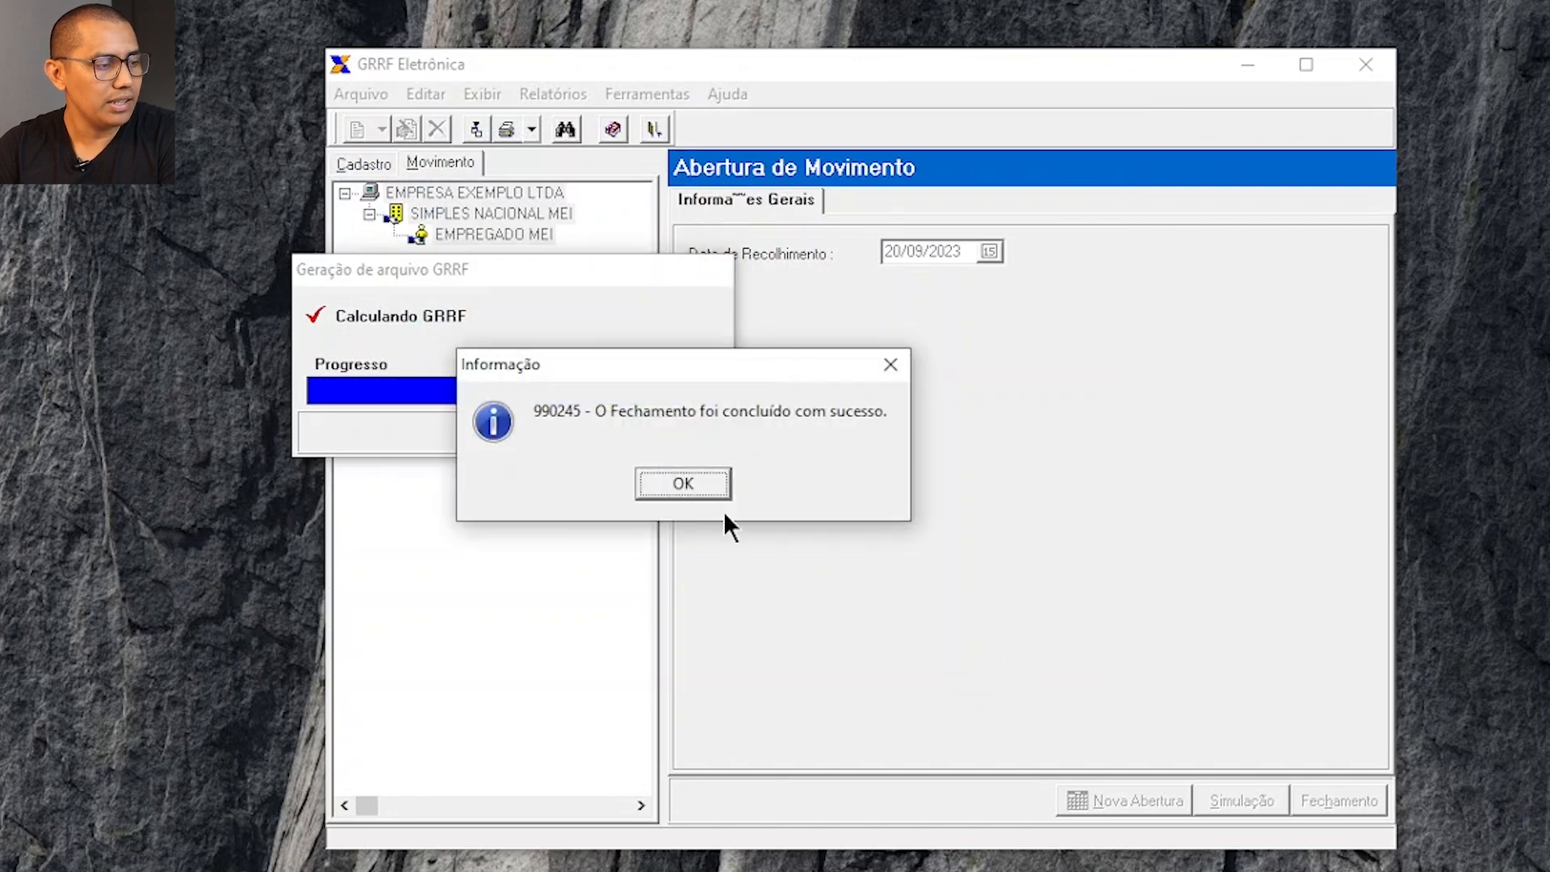
key(Return)
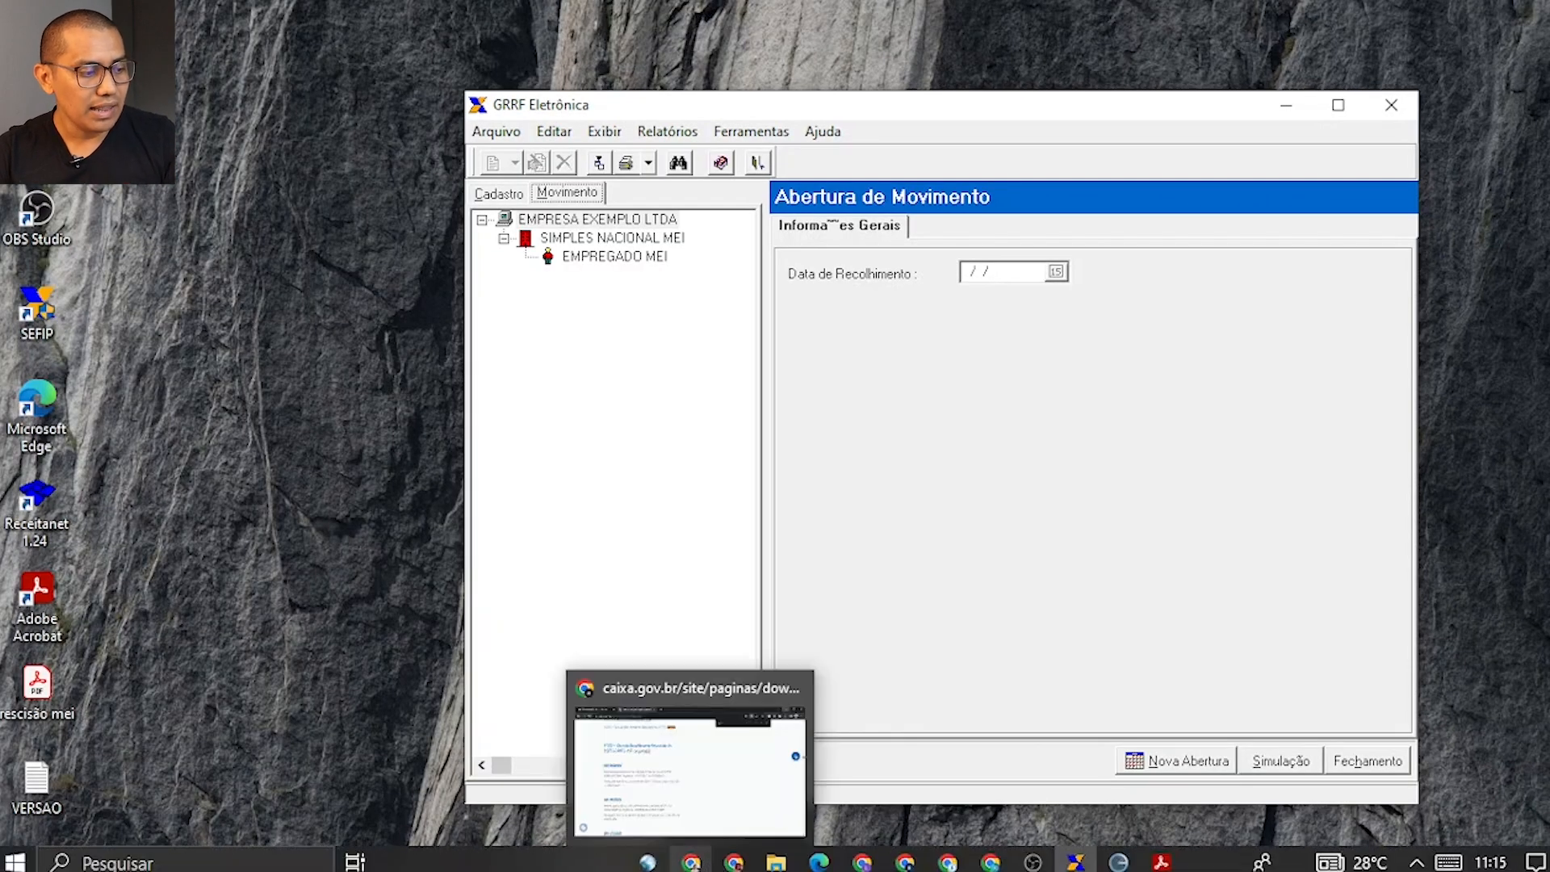
Switch to the eSocial MEI manual in Chrome and find the termination guidance under section 8.2 Impressão do Termo de Rescisão.
click(697, 864)
click(209, 12)
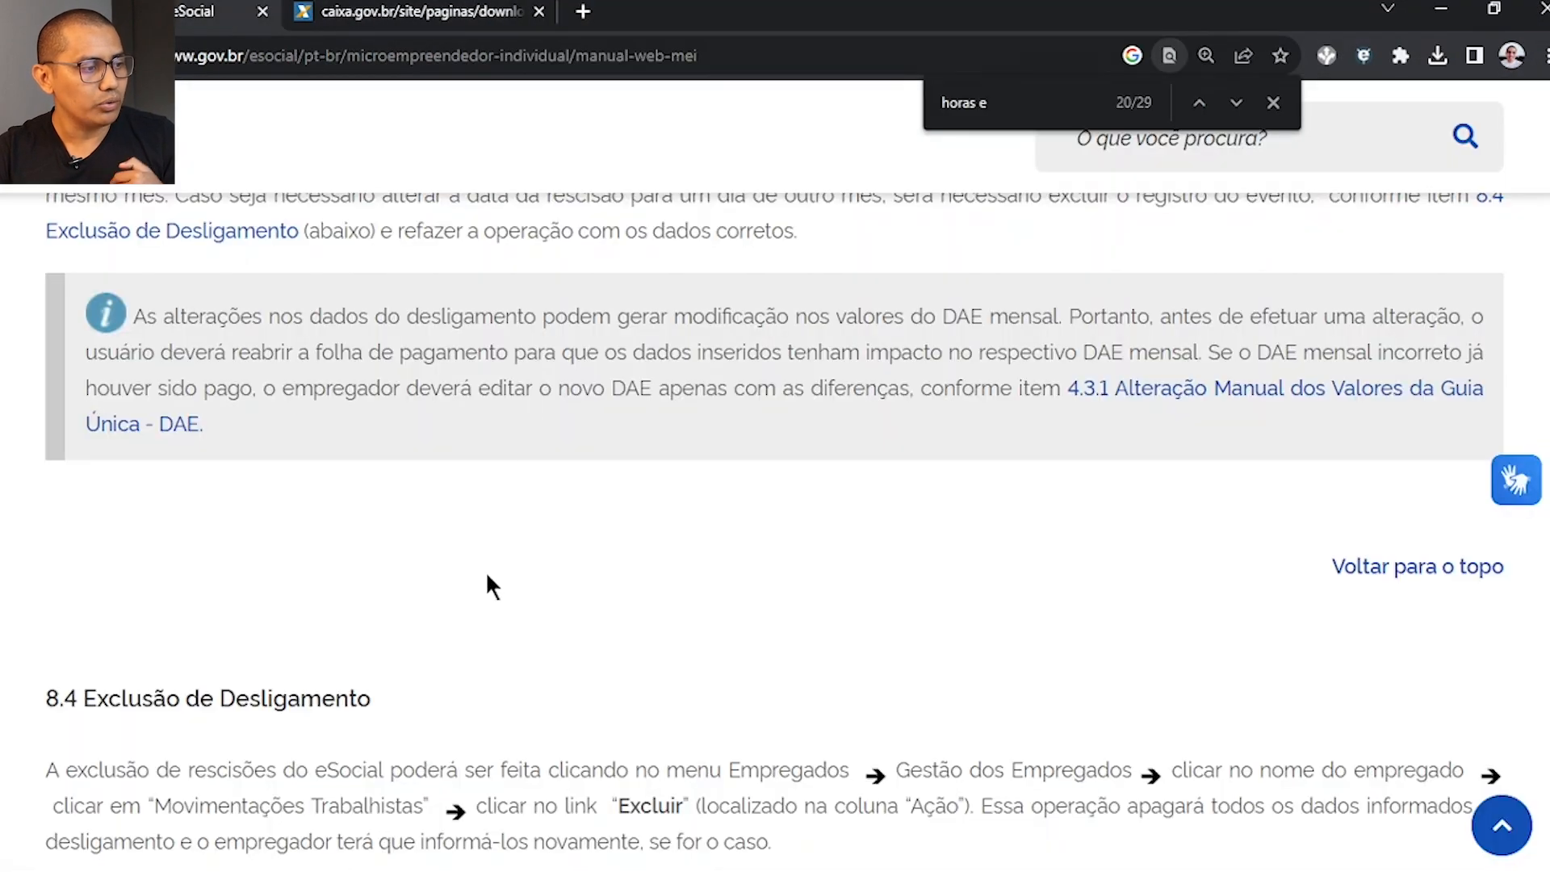
scroll(488, 585, up, 15)
scroll(466, 610, up, 6)
scroll(468, 614, down, 16)
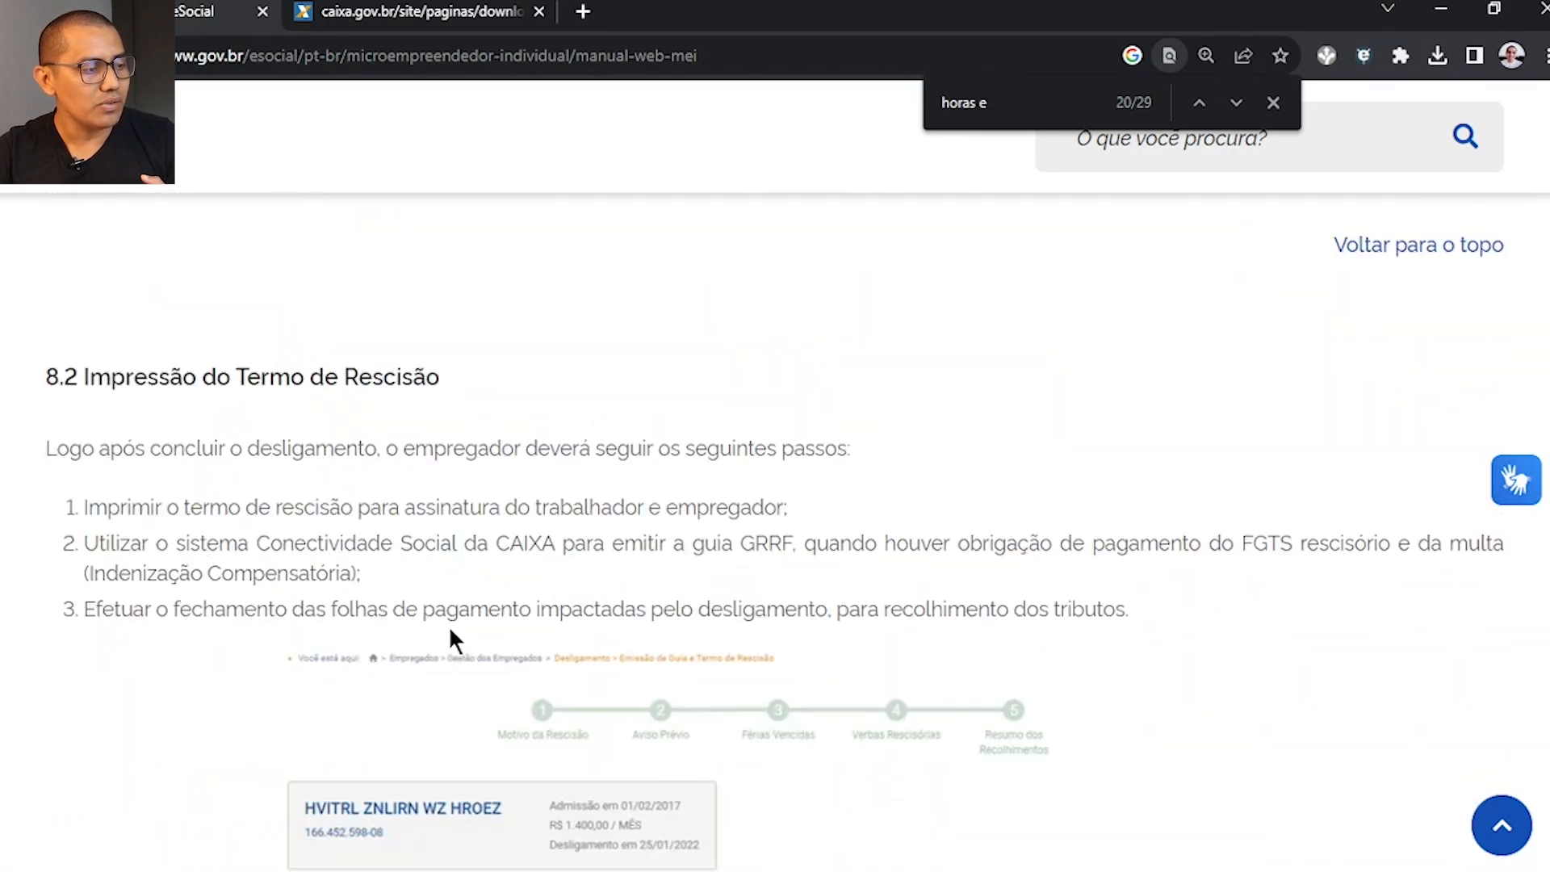
scroll(451, 638, down, 18)
scroll(454, 627, up, 7)
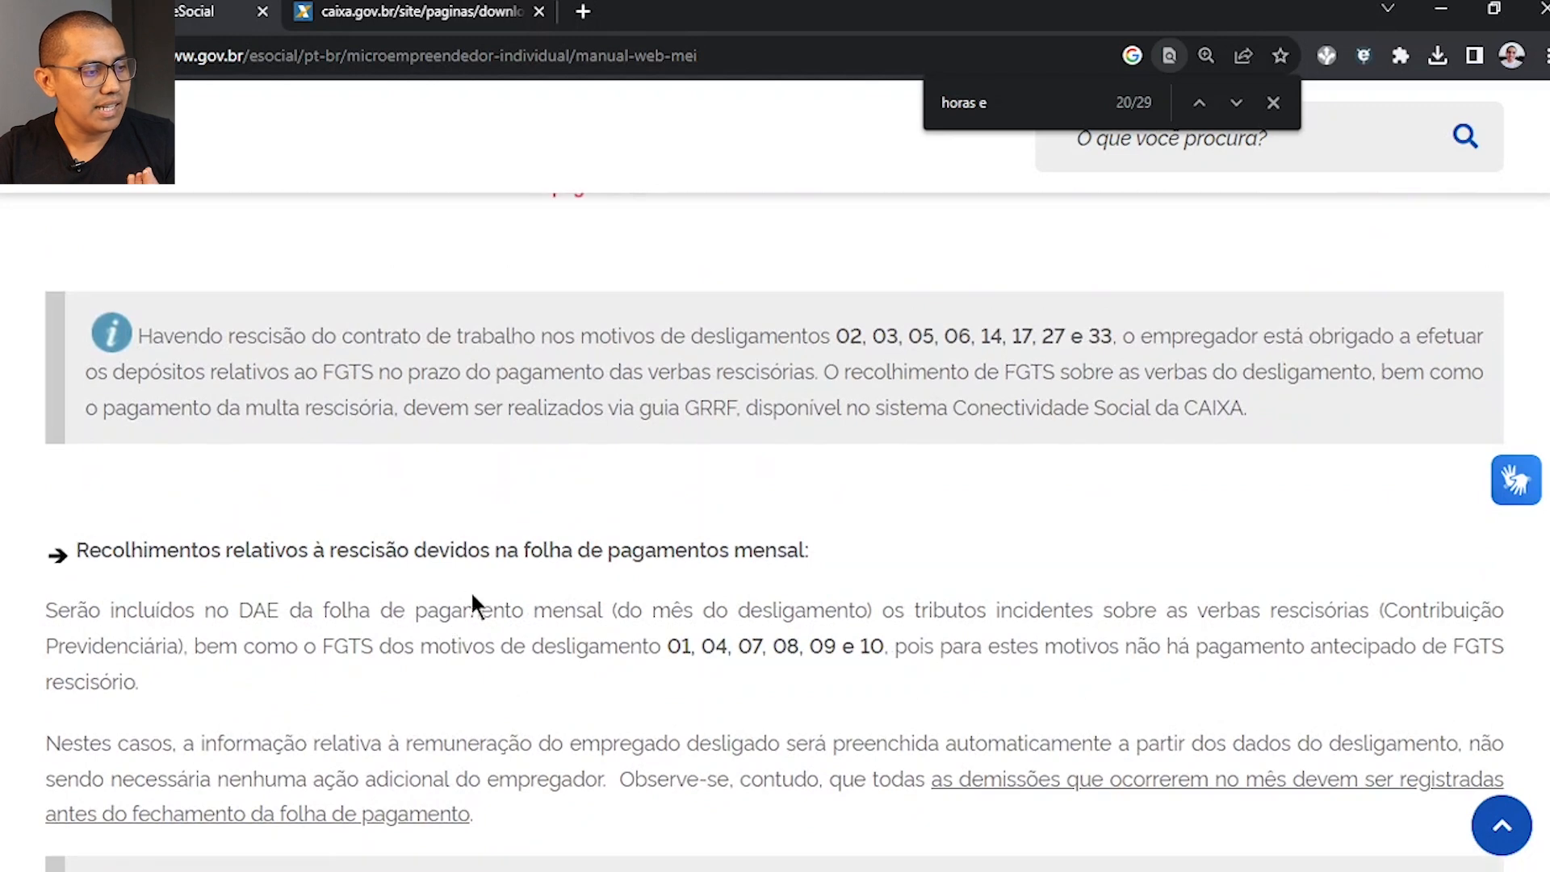
scroll(871, 507, up, 3)
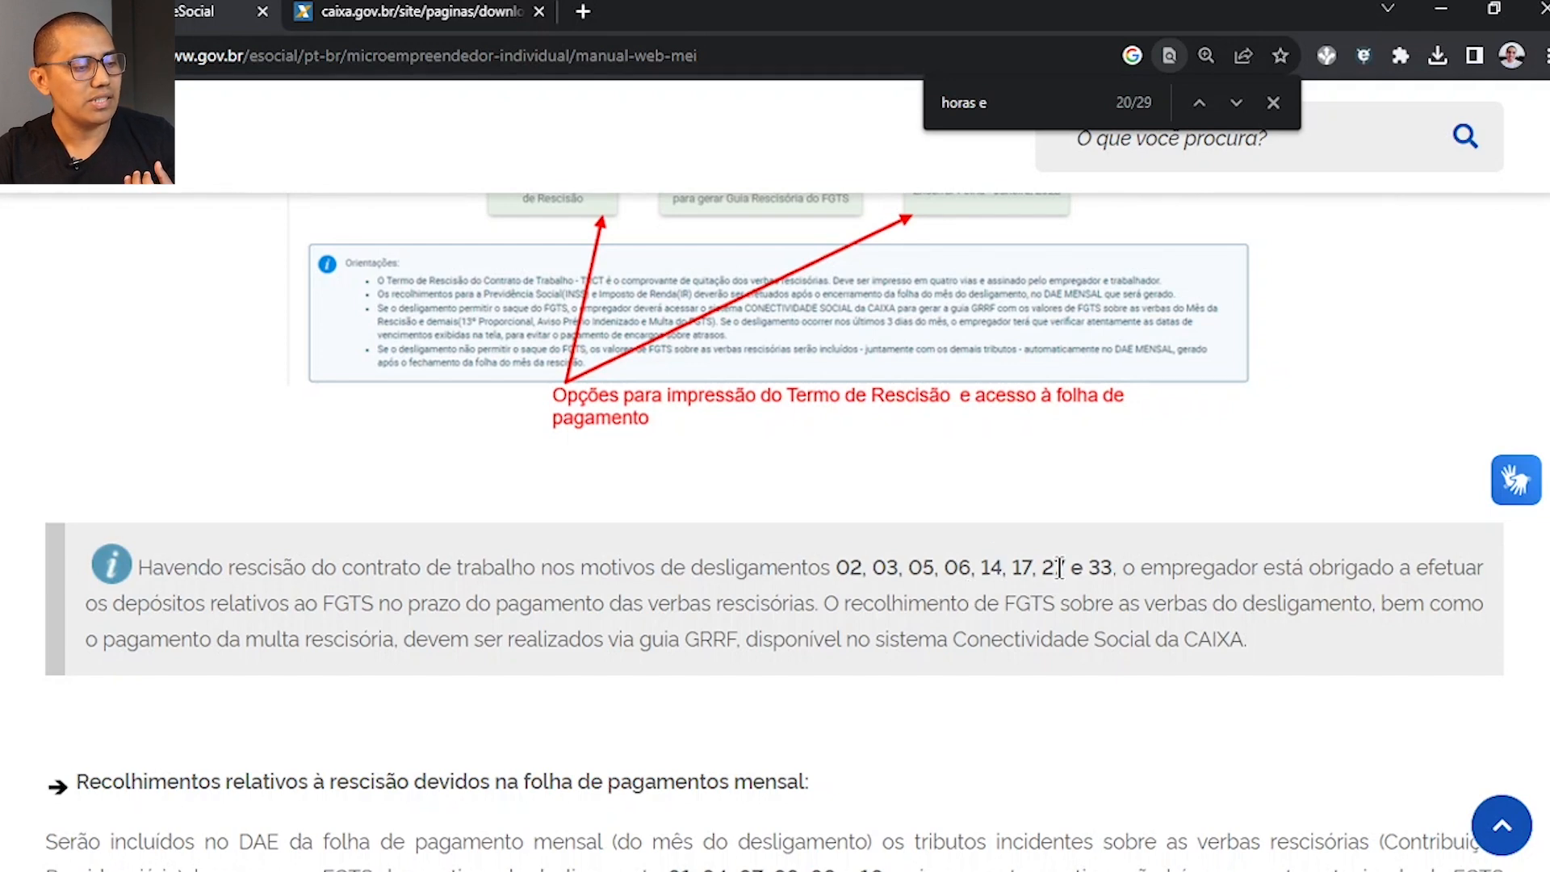
Examine the manual's notice on which dismissal reasons require severance FGTS and the fine to be paid through GRRF.
drag(1138, 565, 1347, 601)
drag(206, 604, 809, 615)
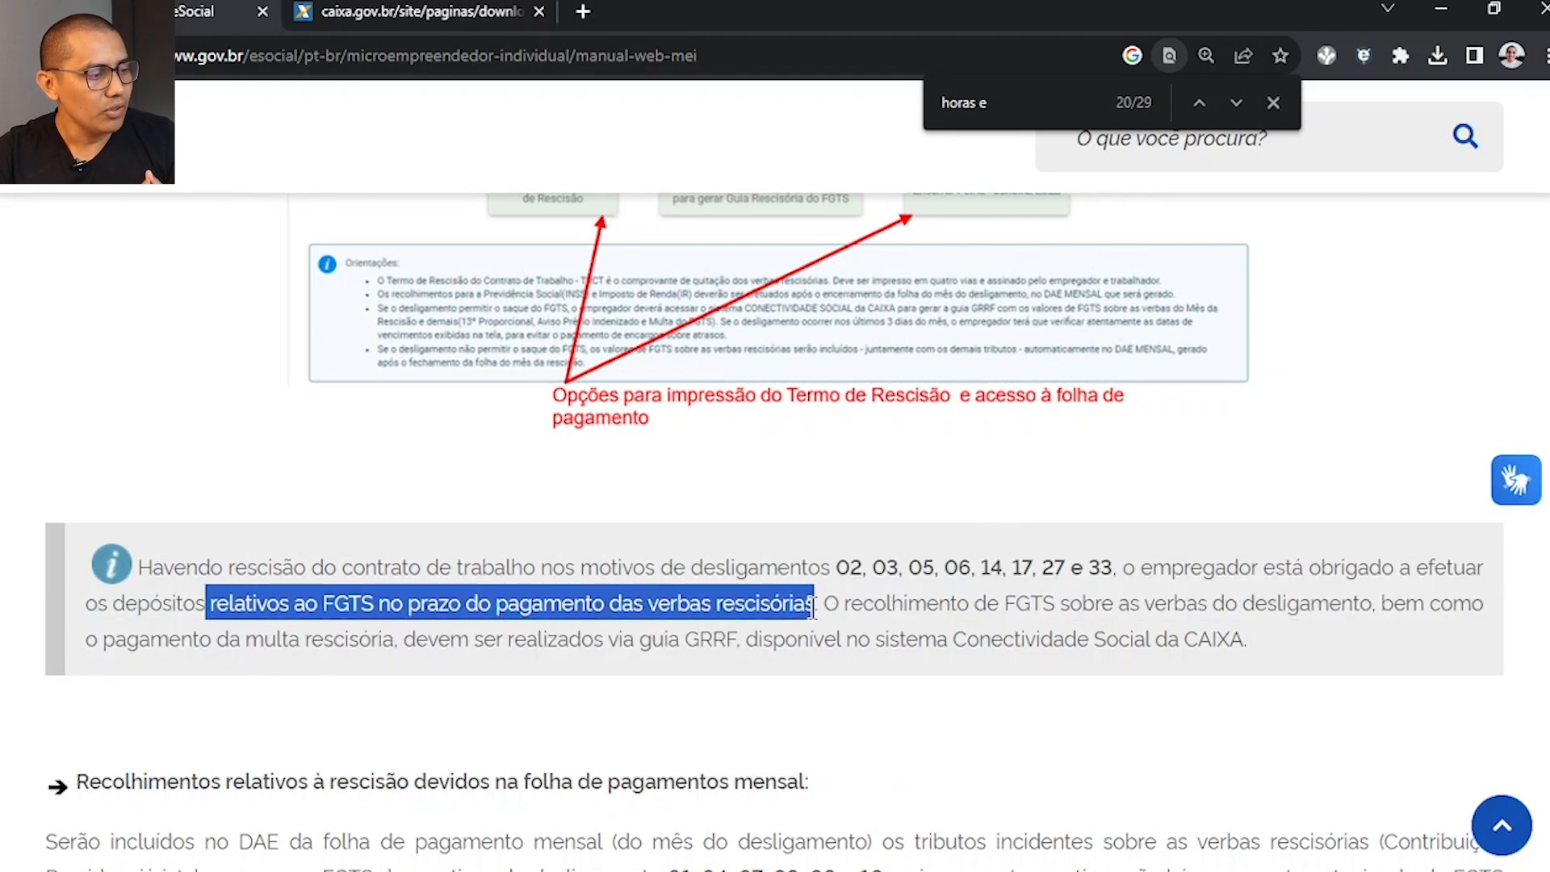
drag(845, 604, 1403, 631)
click(1442, 638)
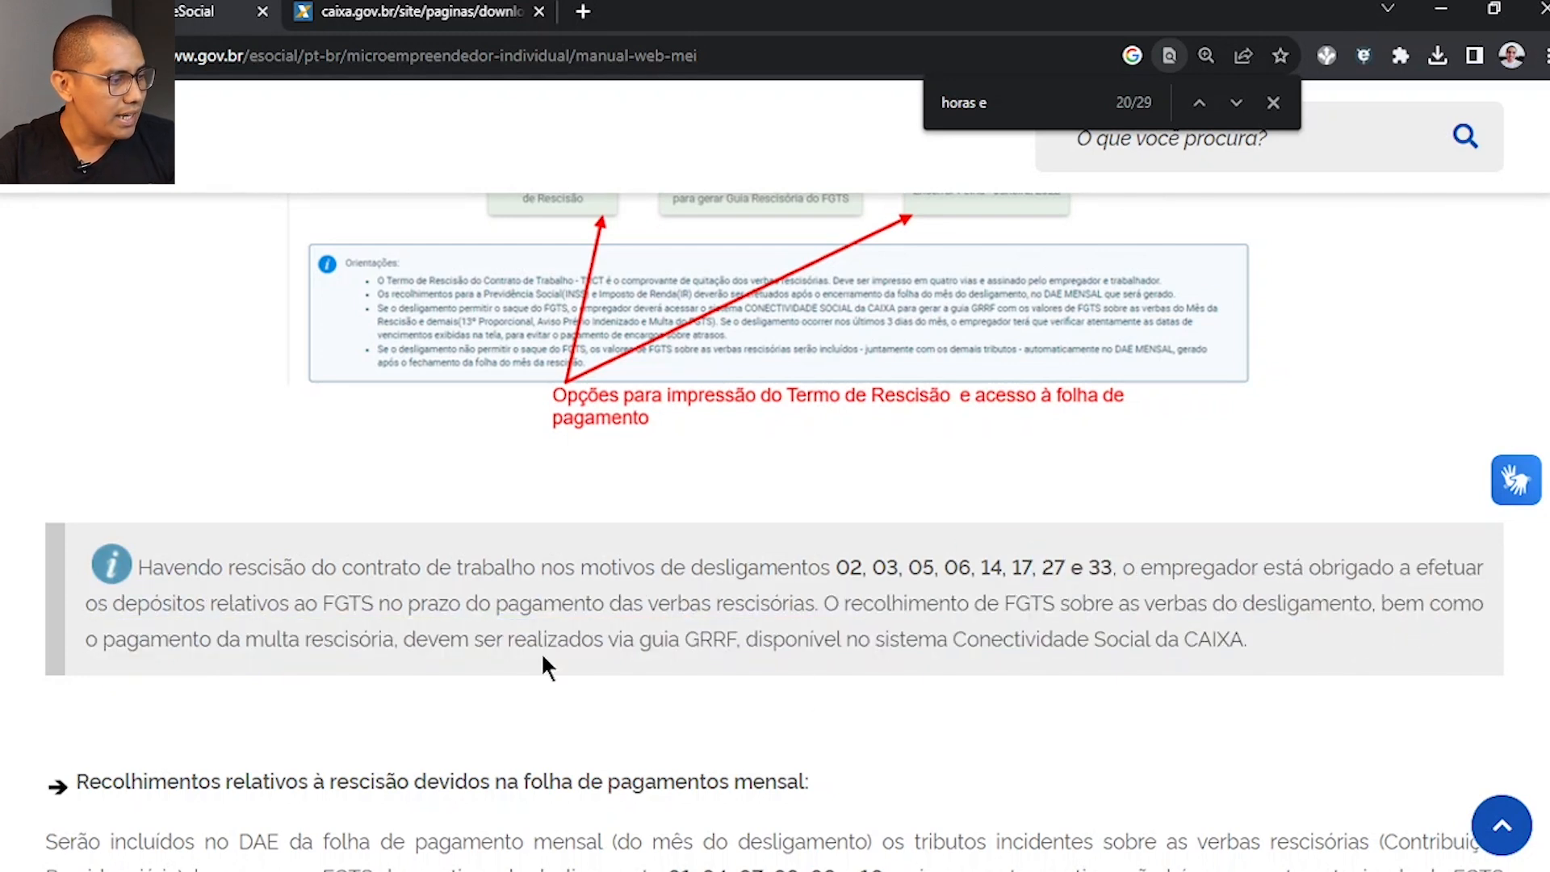
drag(297, 640, 755, 634)
click(913, 627)
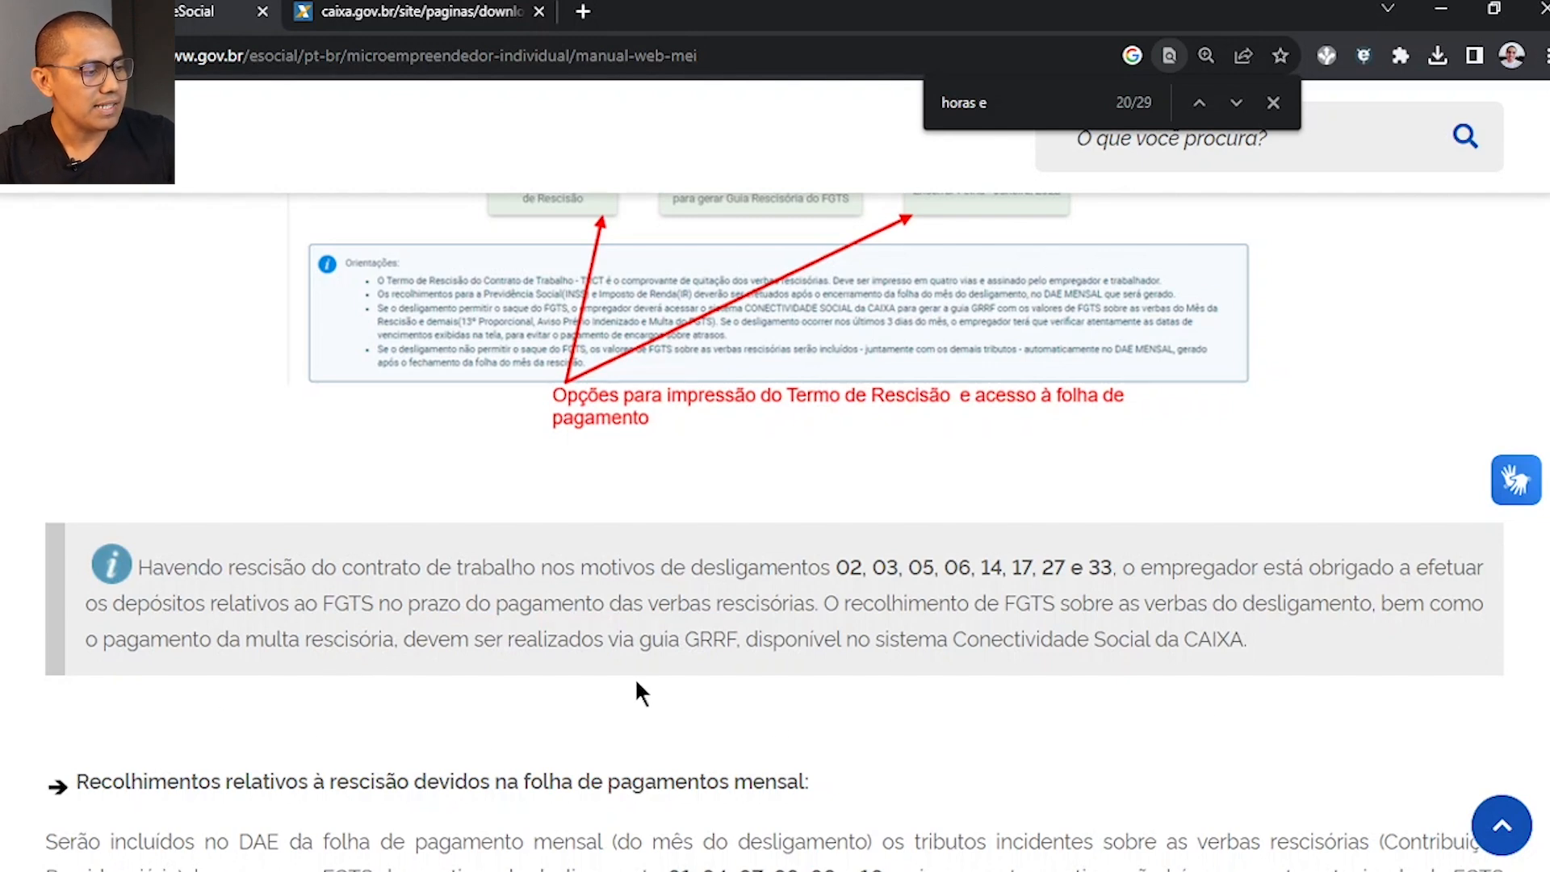
drag(759, 642, 1270, 641)
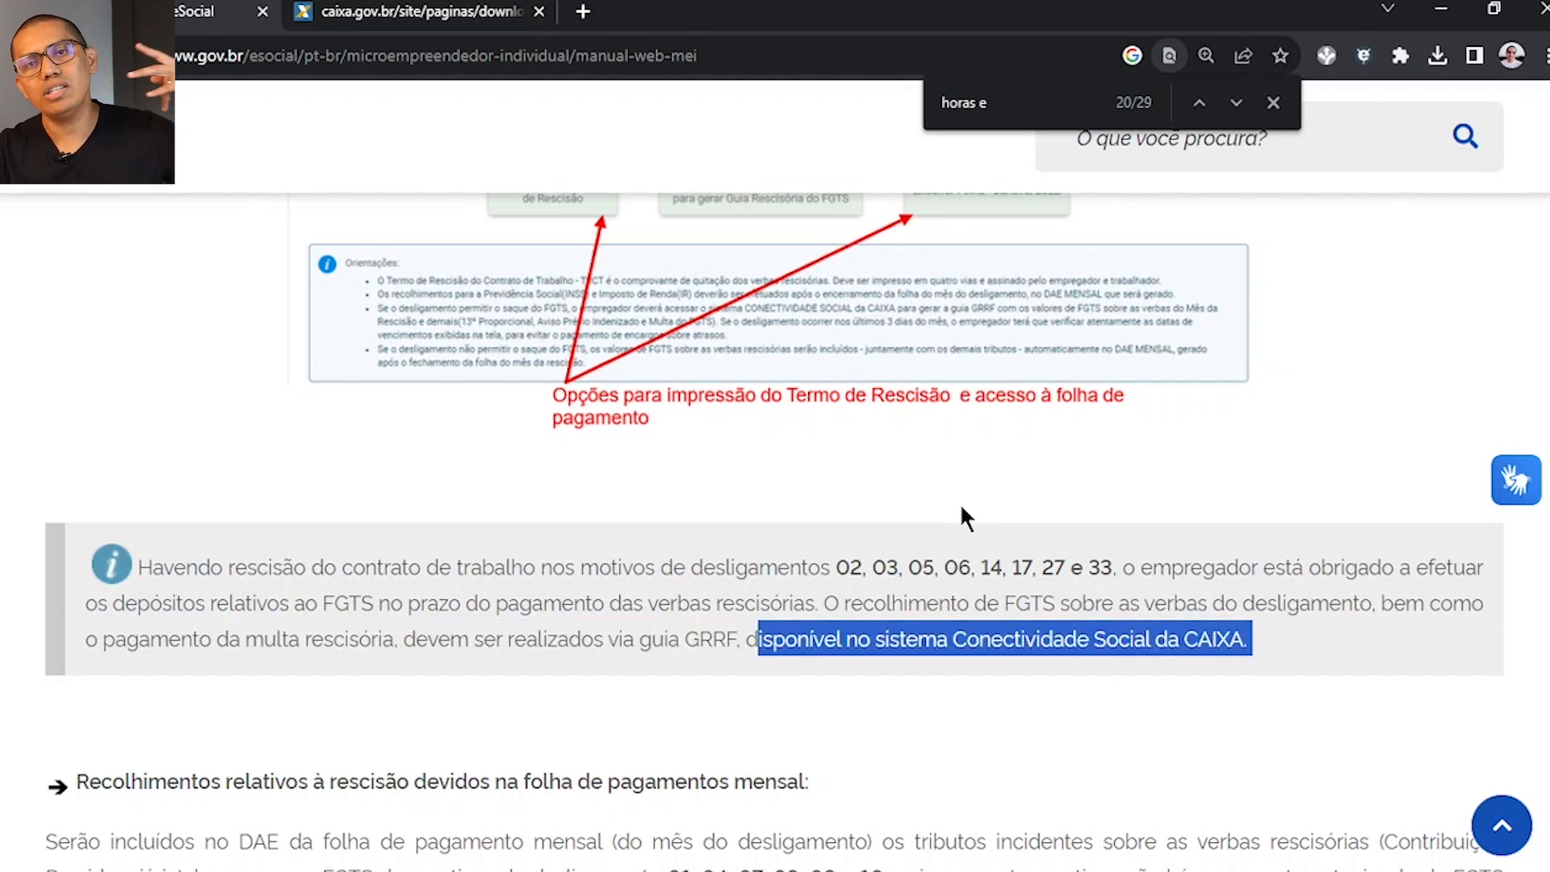
drag(846, 563, 926, 573)
scroll(833, 596, down, 4)
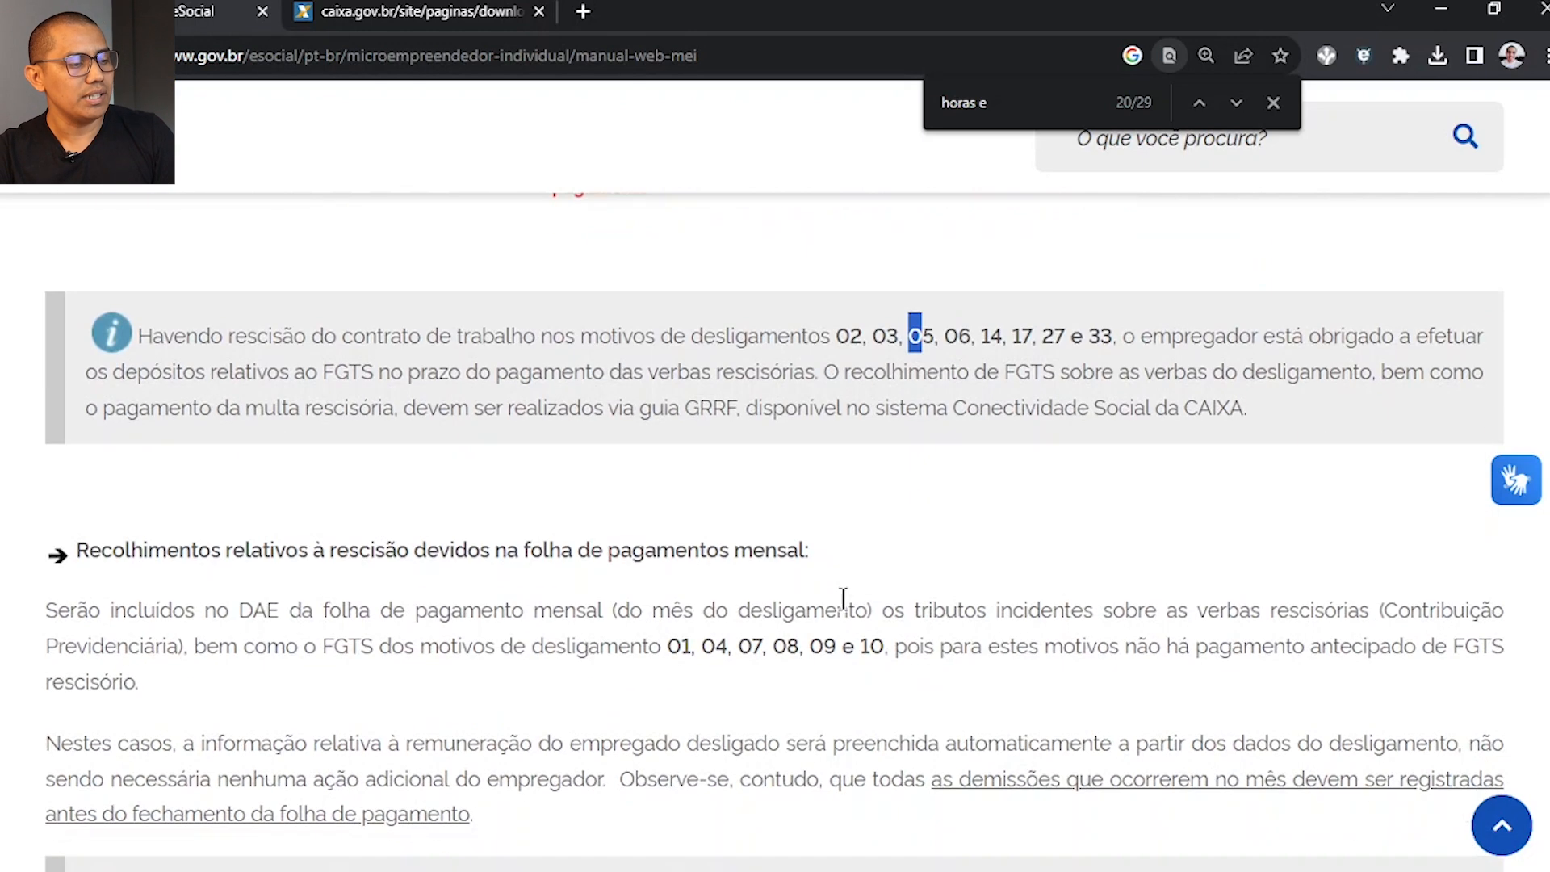
scroll(816, 579, up, 2)
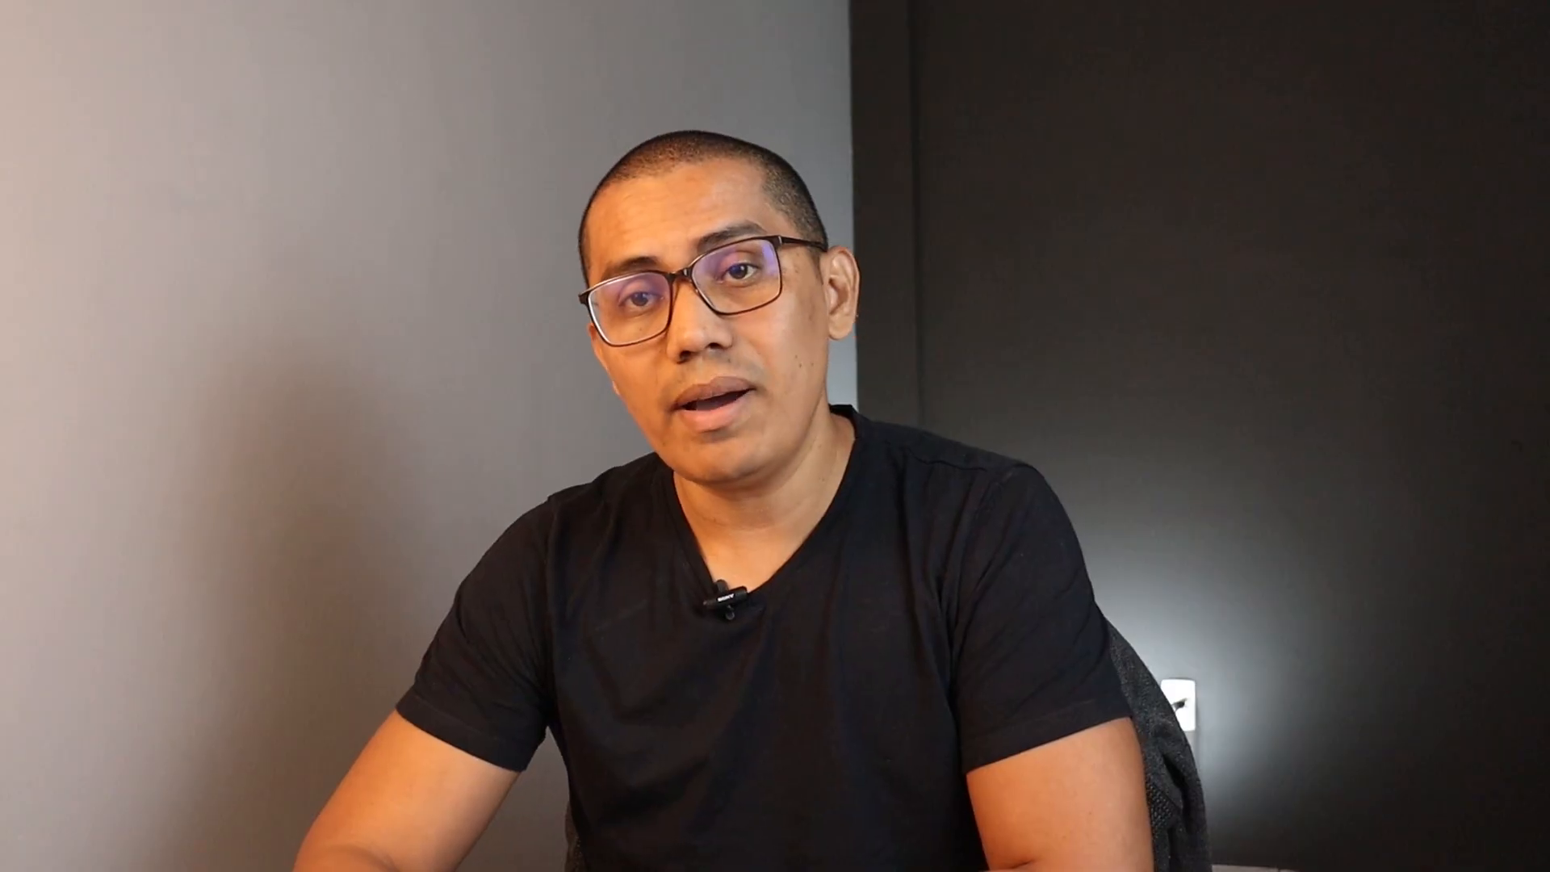